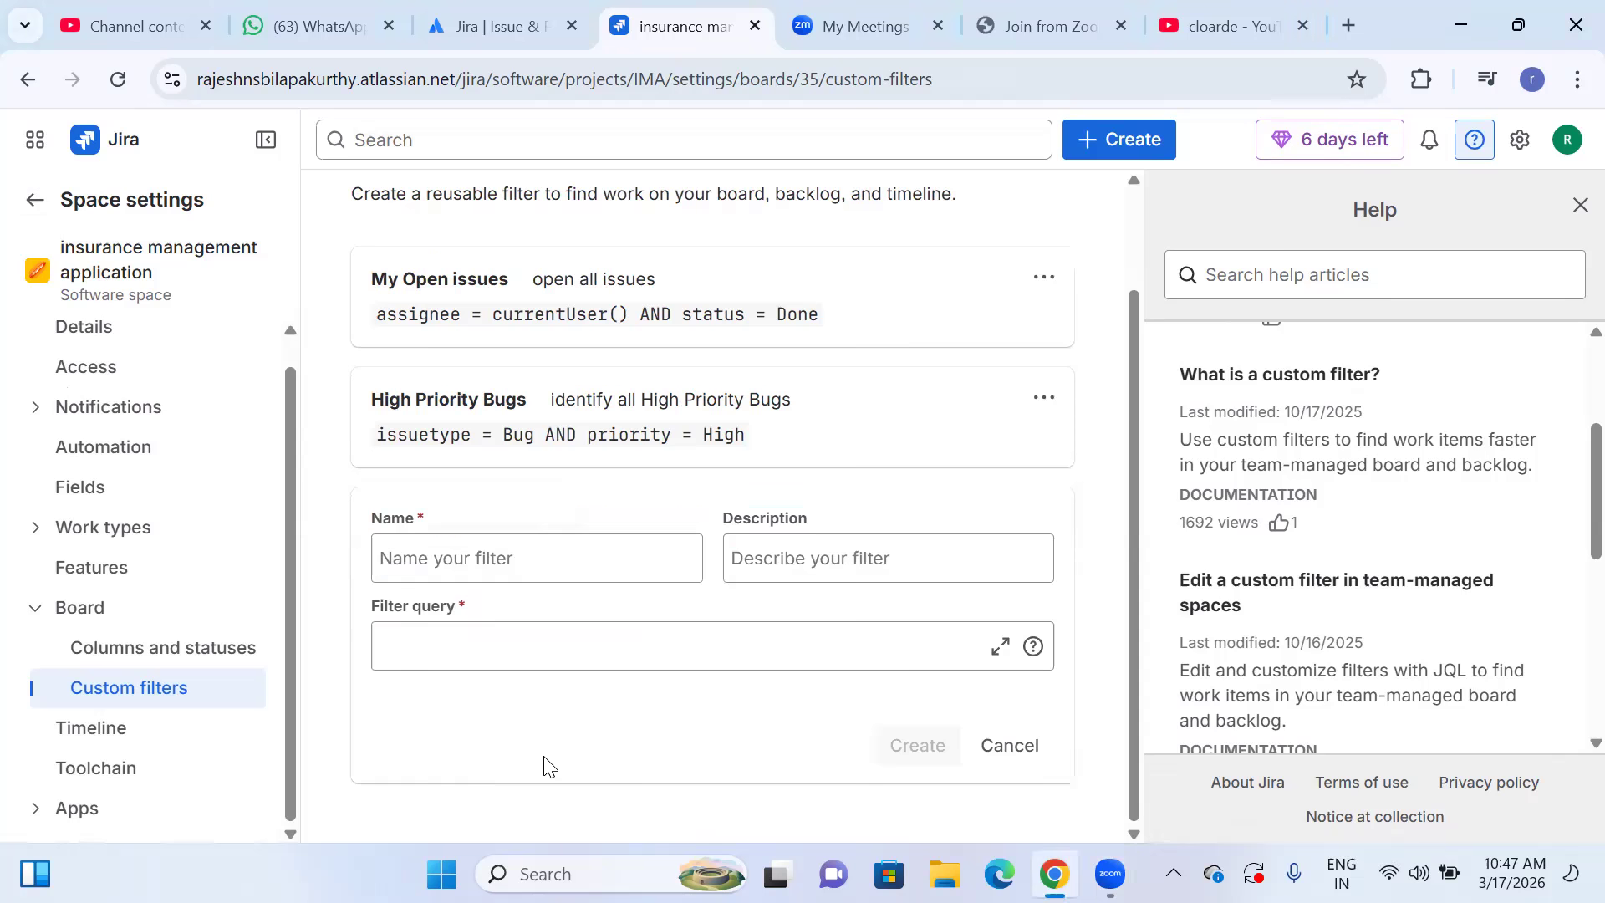
Name the new custom filter "unresolve P1 Issues".
left_click(516, 566)
left_click(423, 747)
left_click(413, 555)
type("unresol")
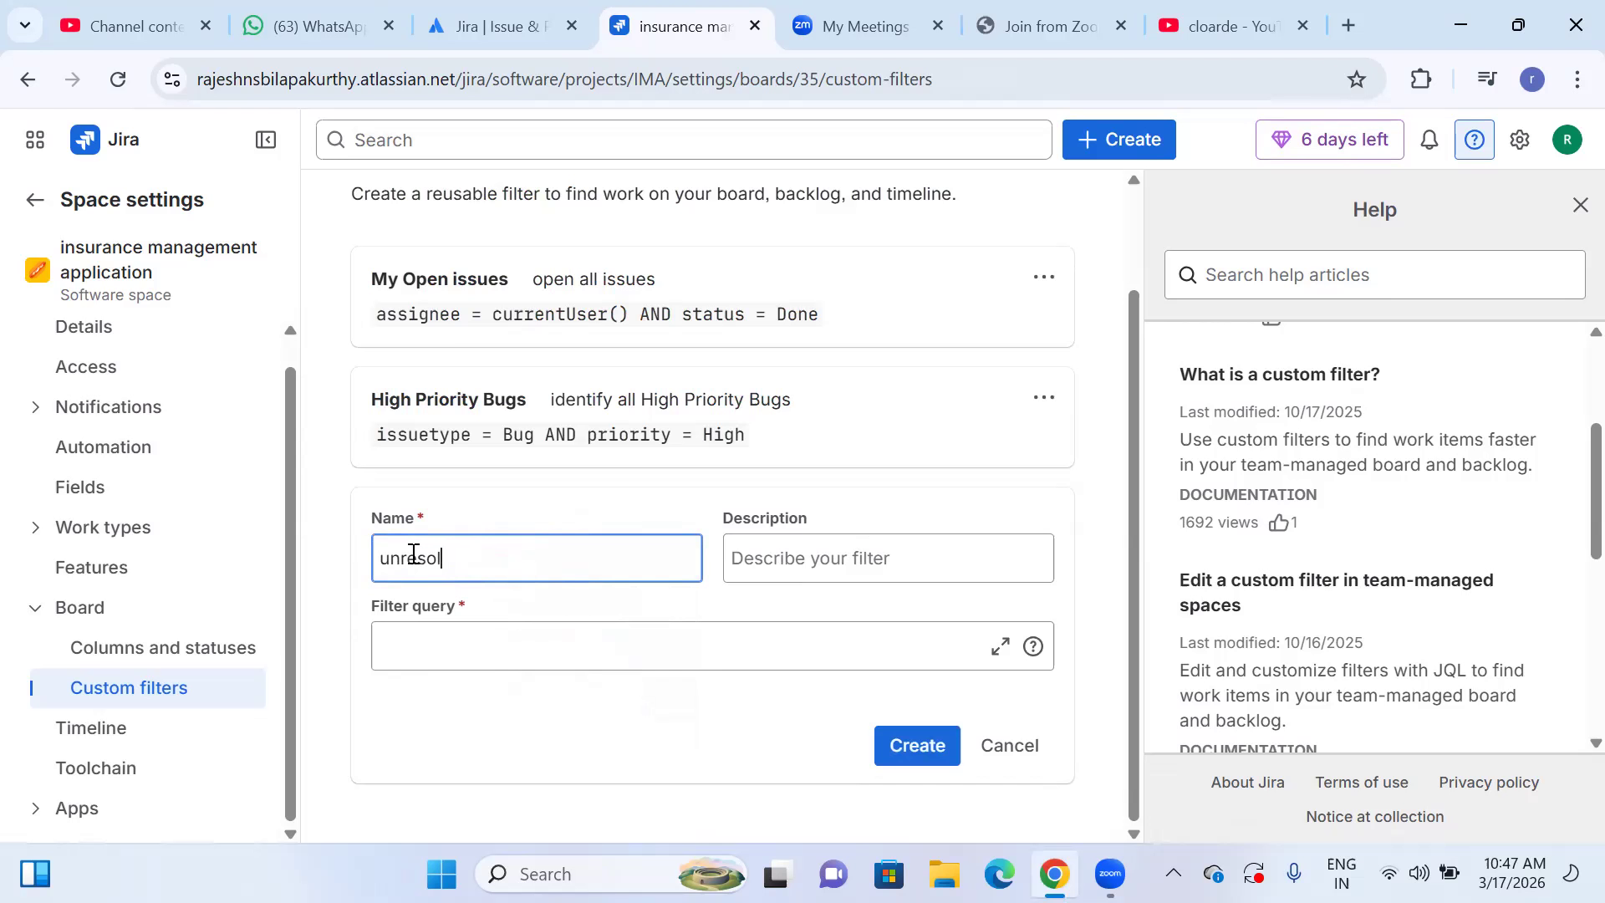
type("ve PI Issues")
left_click(487, 558)
key("BackSpace")
type("1")
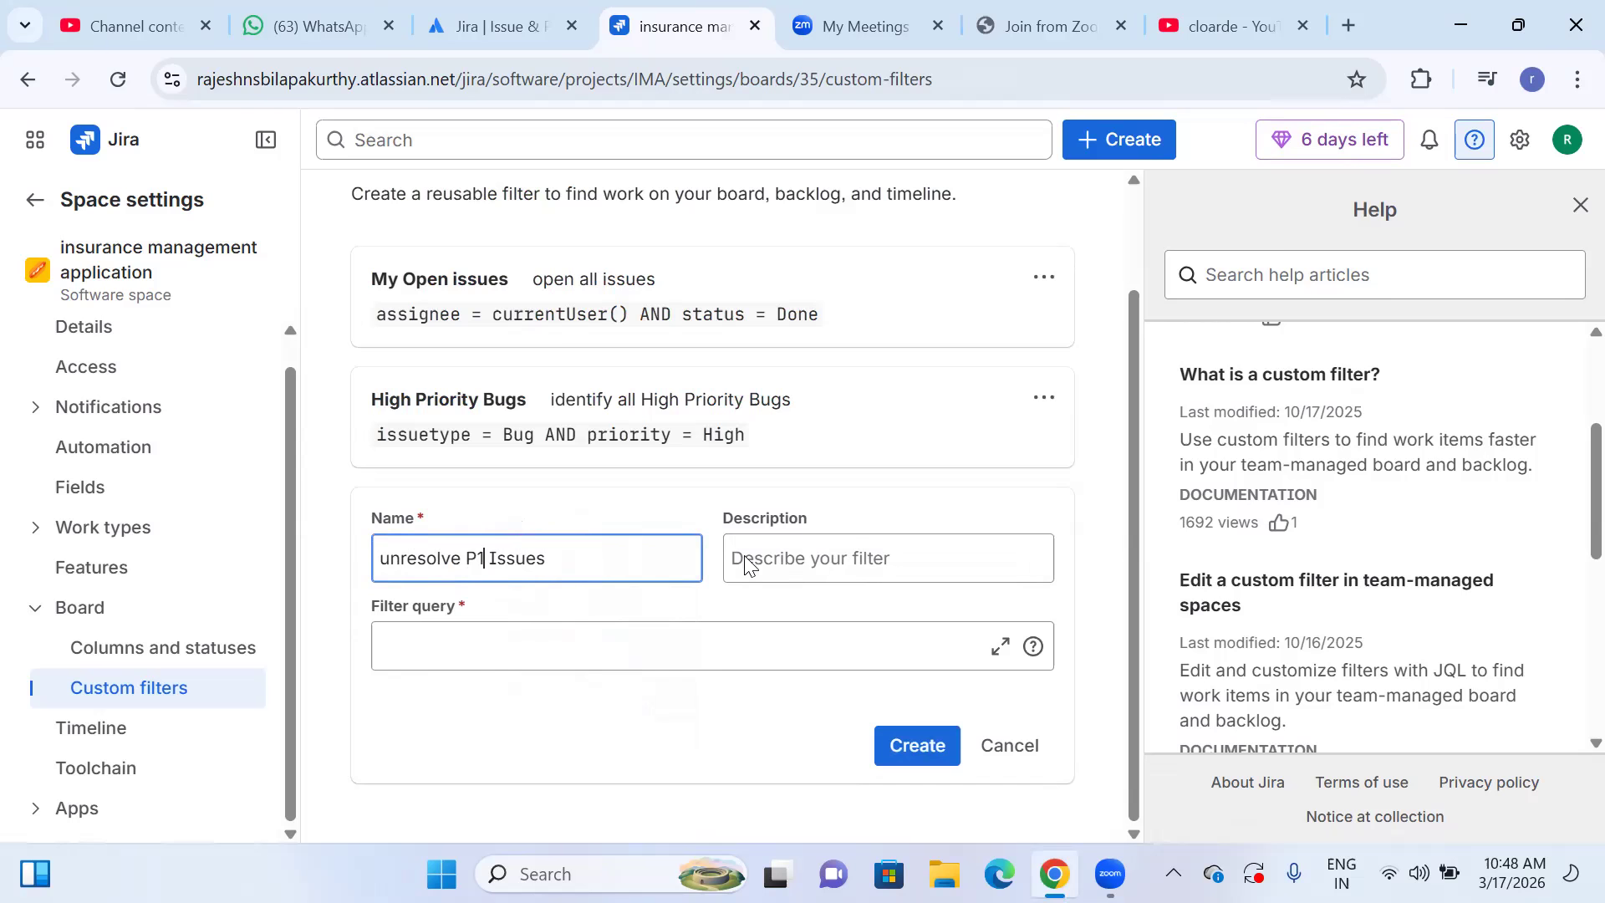
Enter "Priority 1 issues must be addressed" as the filter's description.
left_click(820, 558)
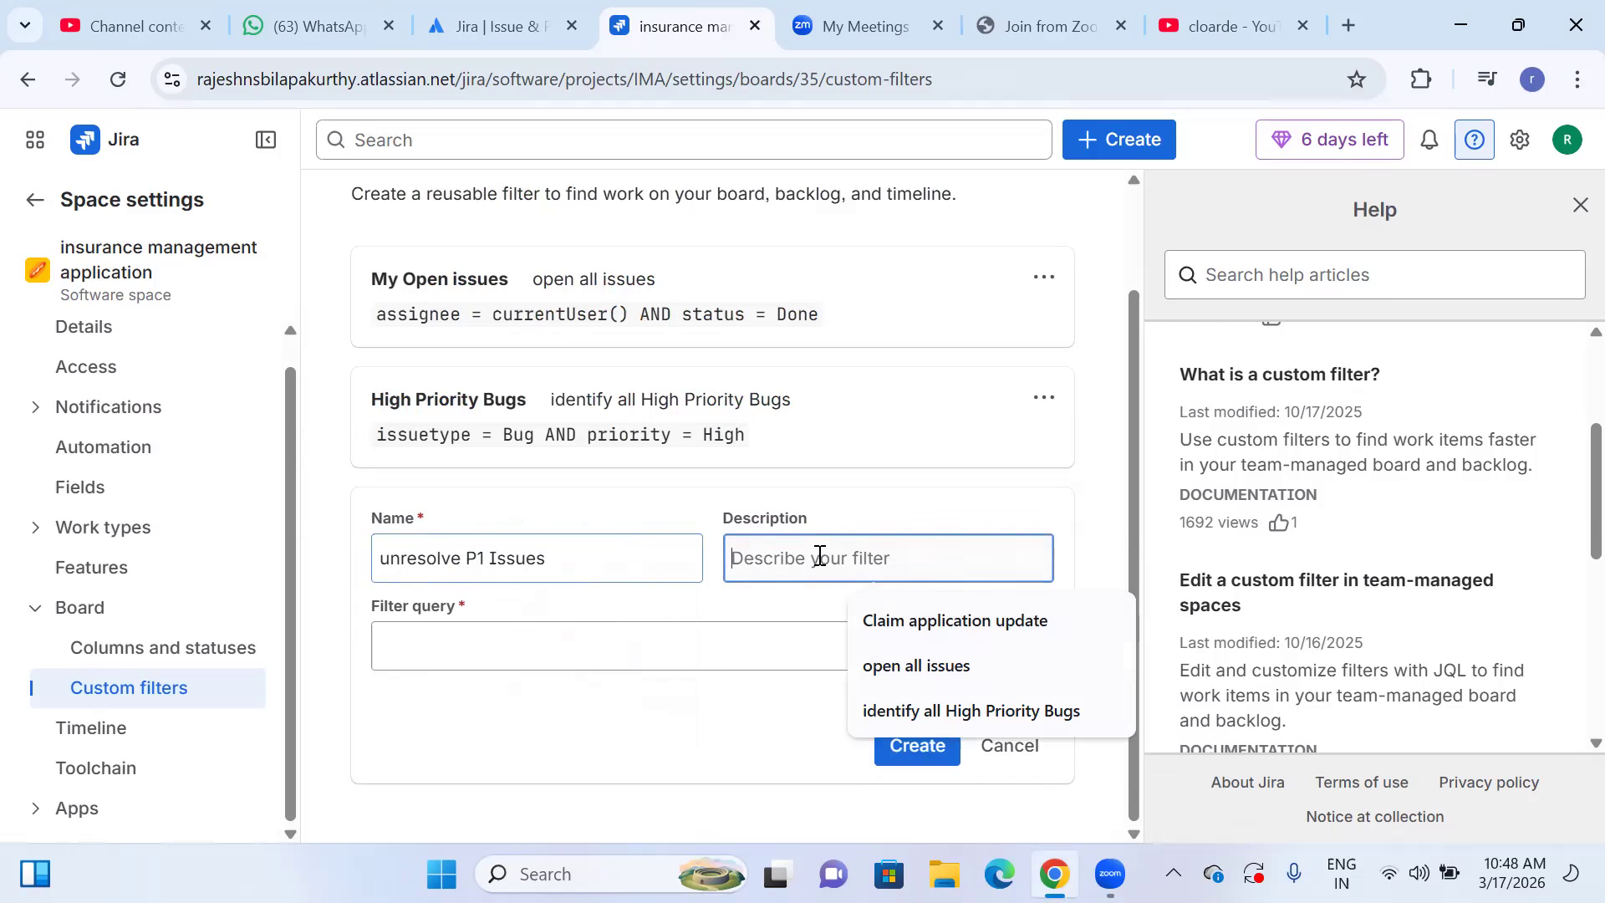
type("P")
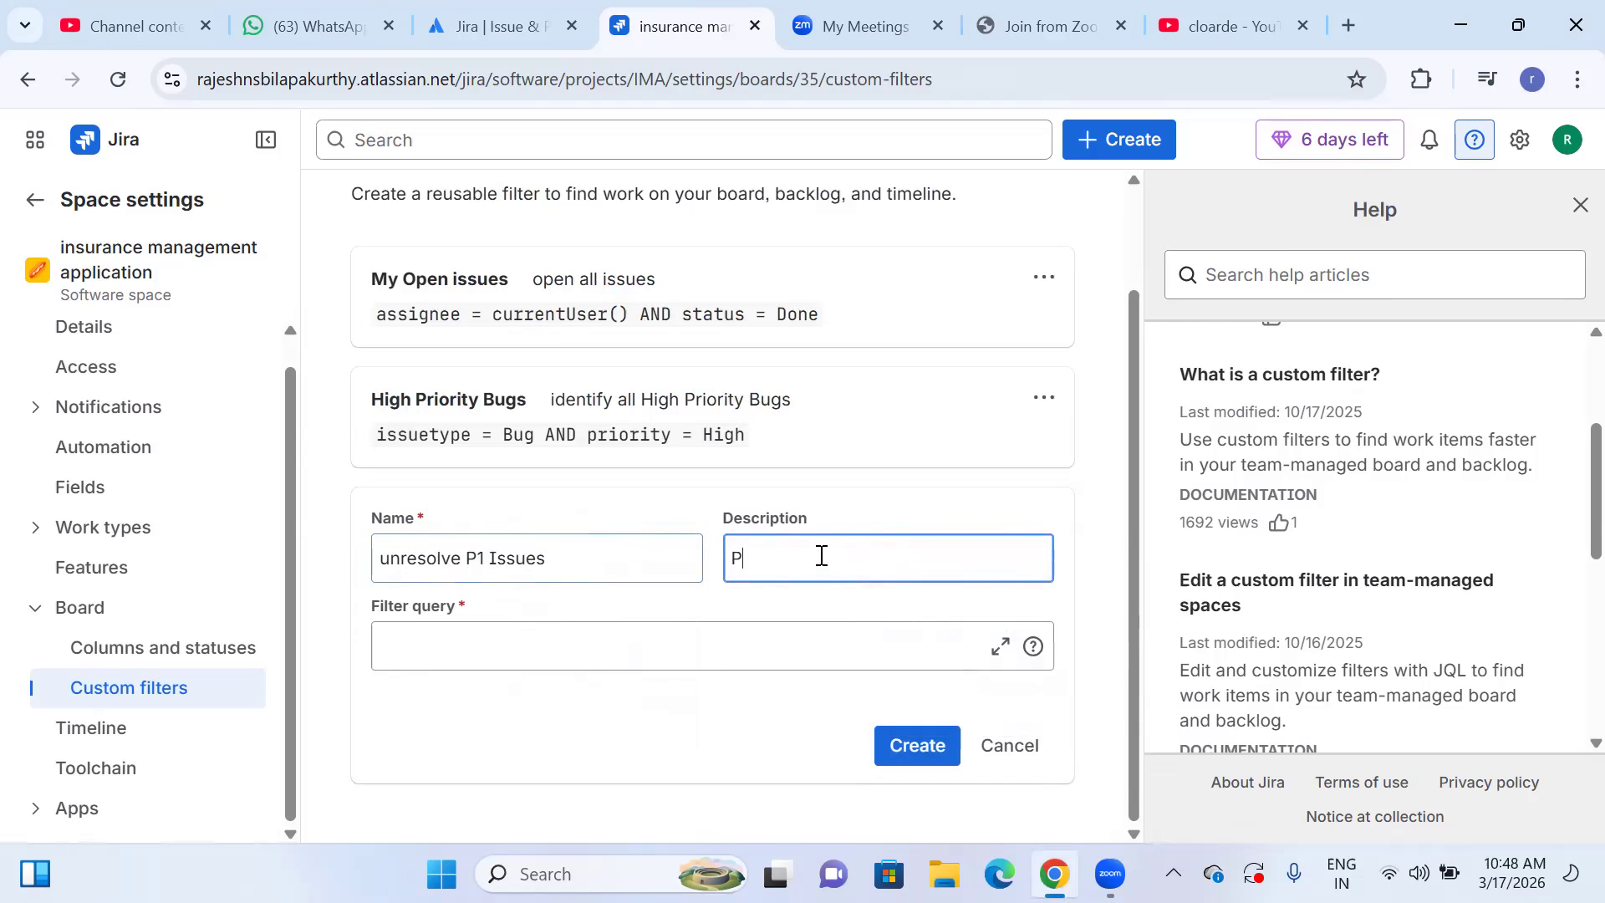
type("riority 1 issues wi")
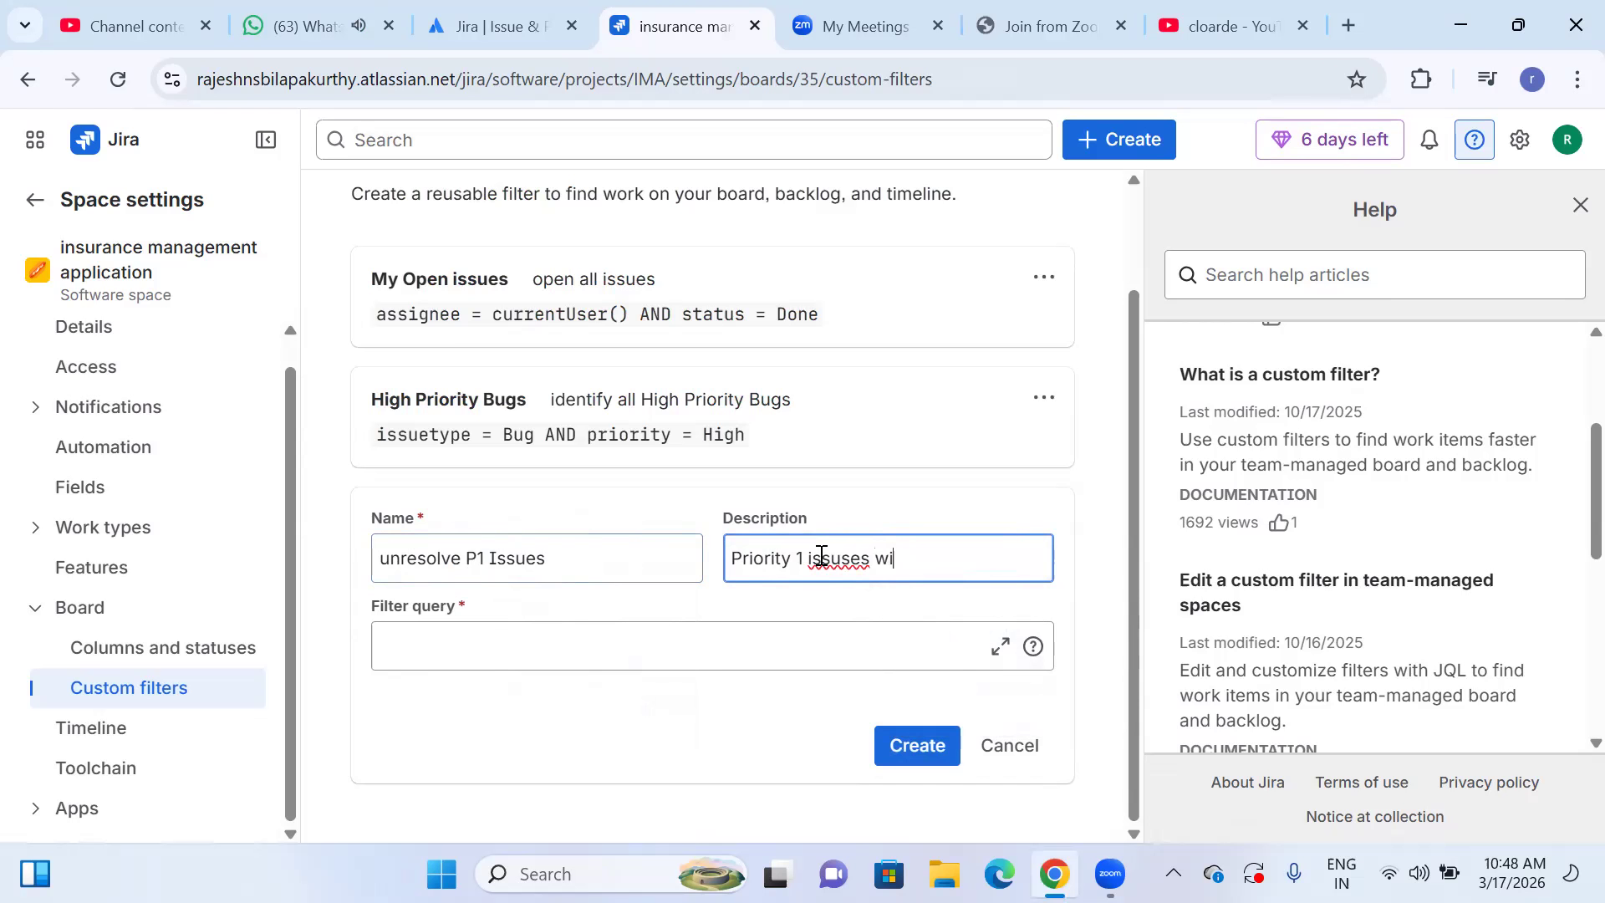
key("BackSpace")
key("BackSpace")
key("BackSpace")
key("BackSpace")
key("BackSpace")
key("BackSpace")
type("es must a")
key("BackSpace")
type("be addressed")
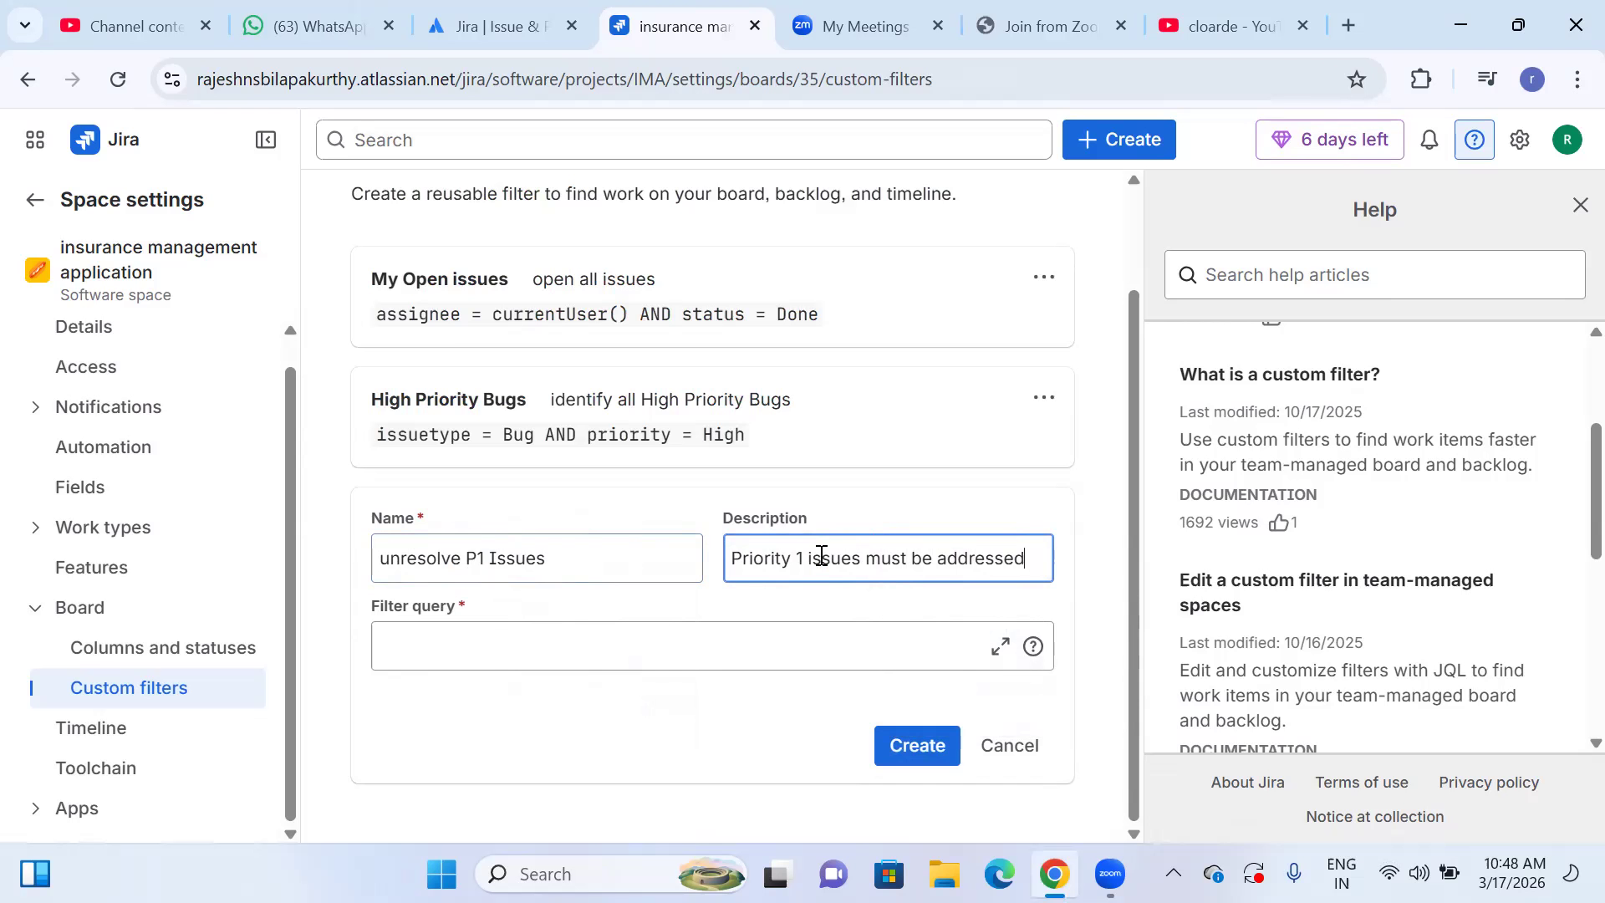
Begin the filter query with the condition priority = P1 followed by the AND operator.
left_click(424, 653)
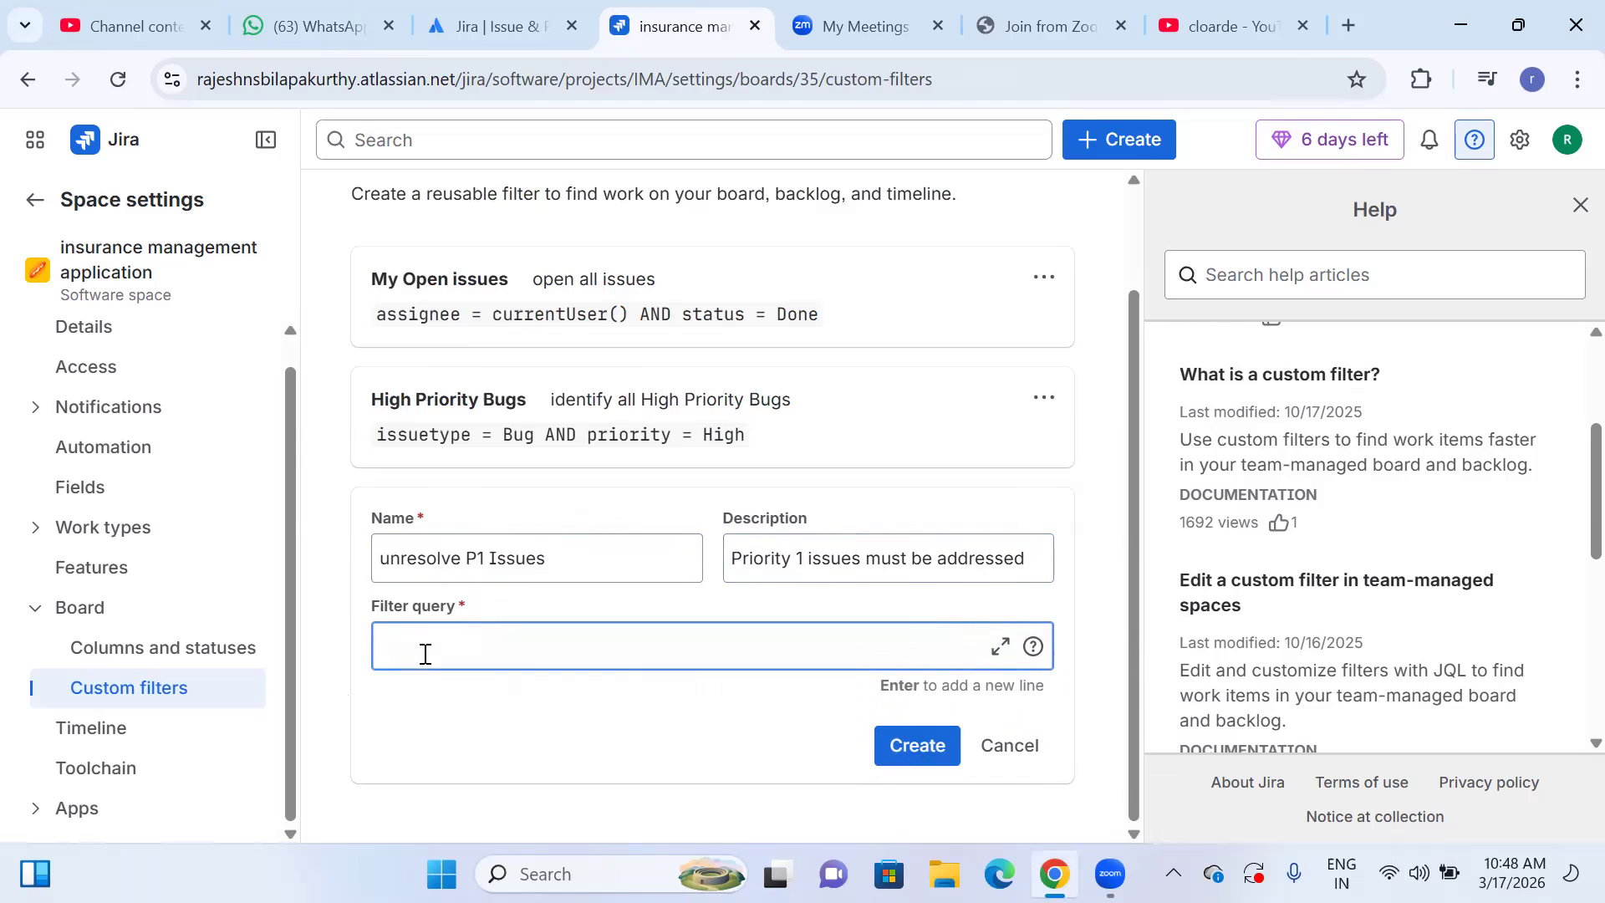
type("prio")
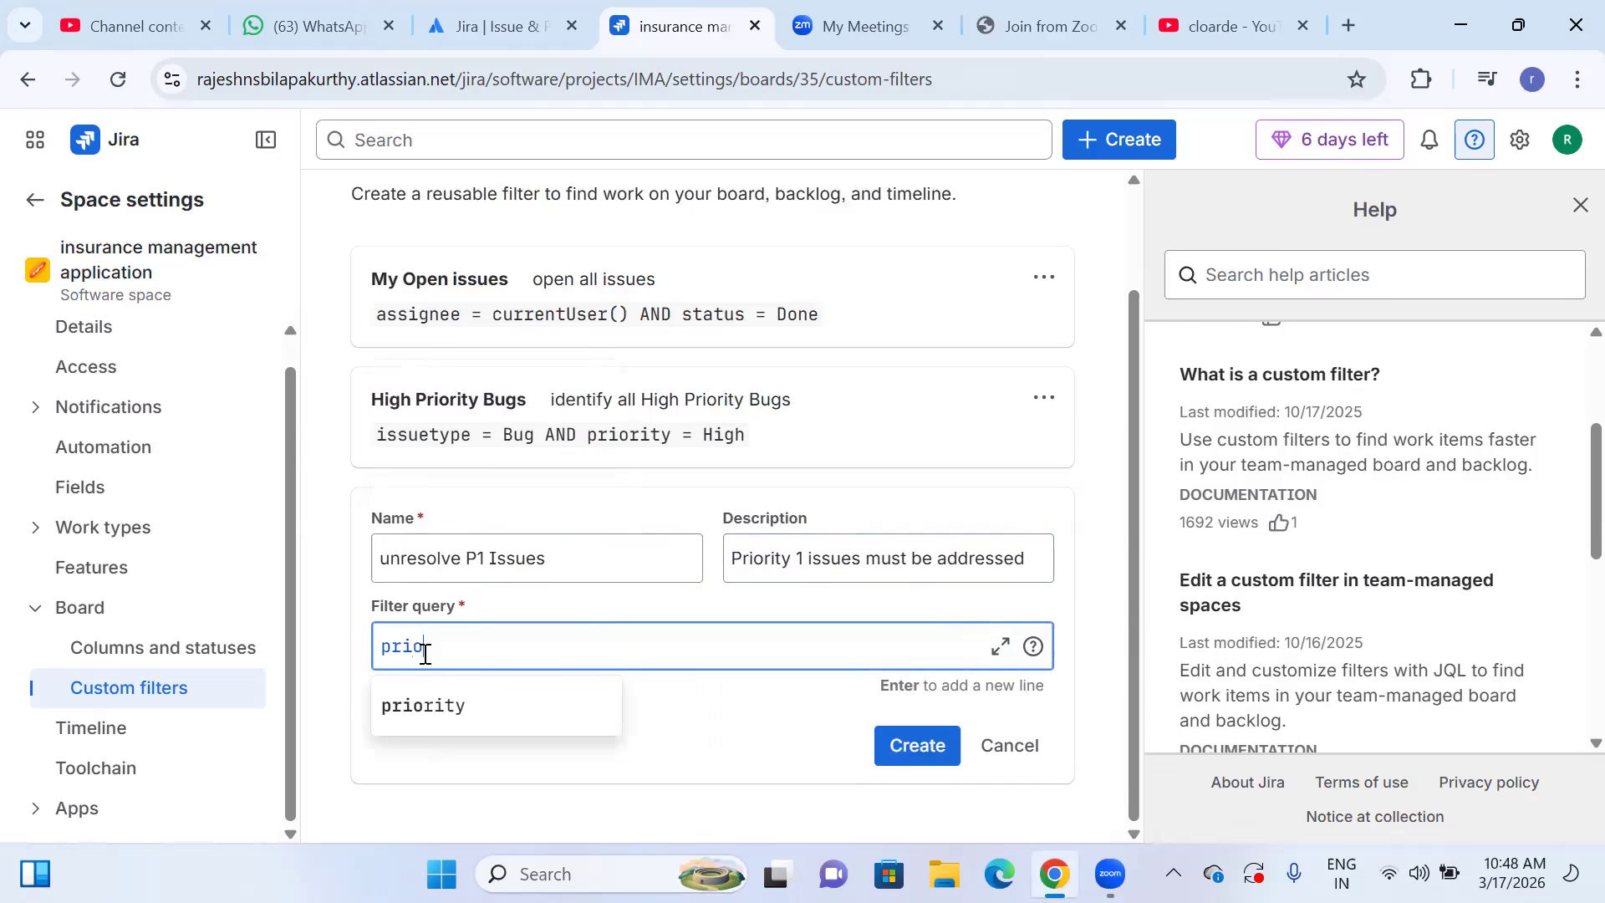
left_click(448, 710)
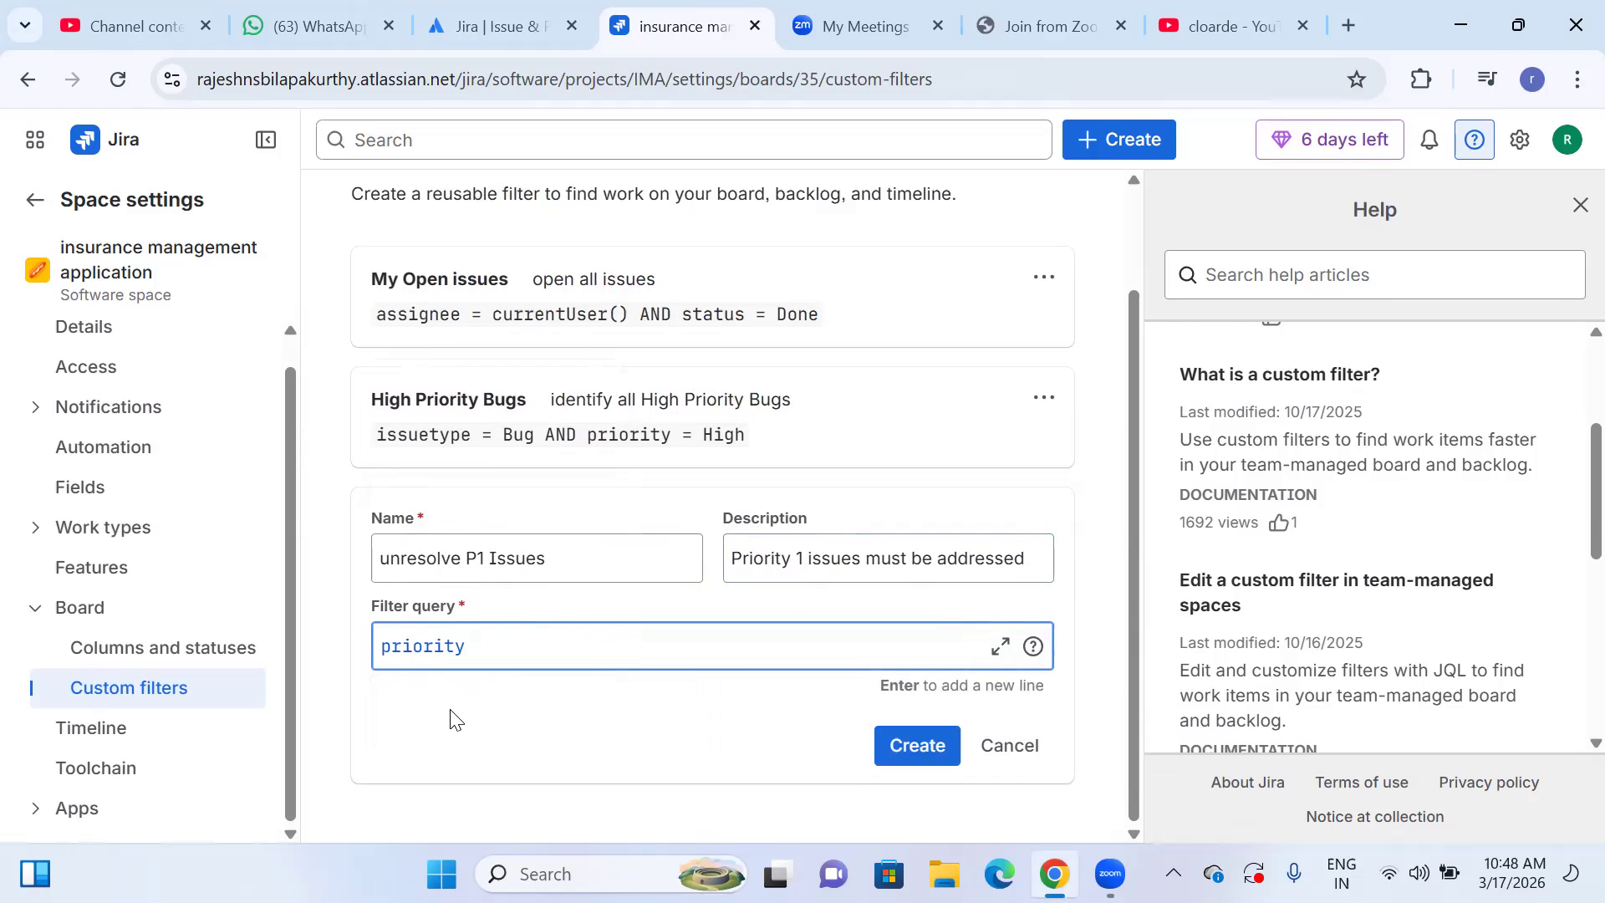
type("= p1")
key("BackSpace")
key("BackSpace")
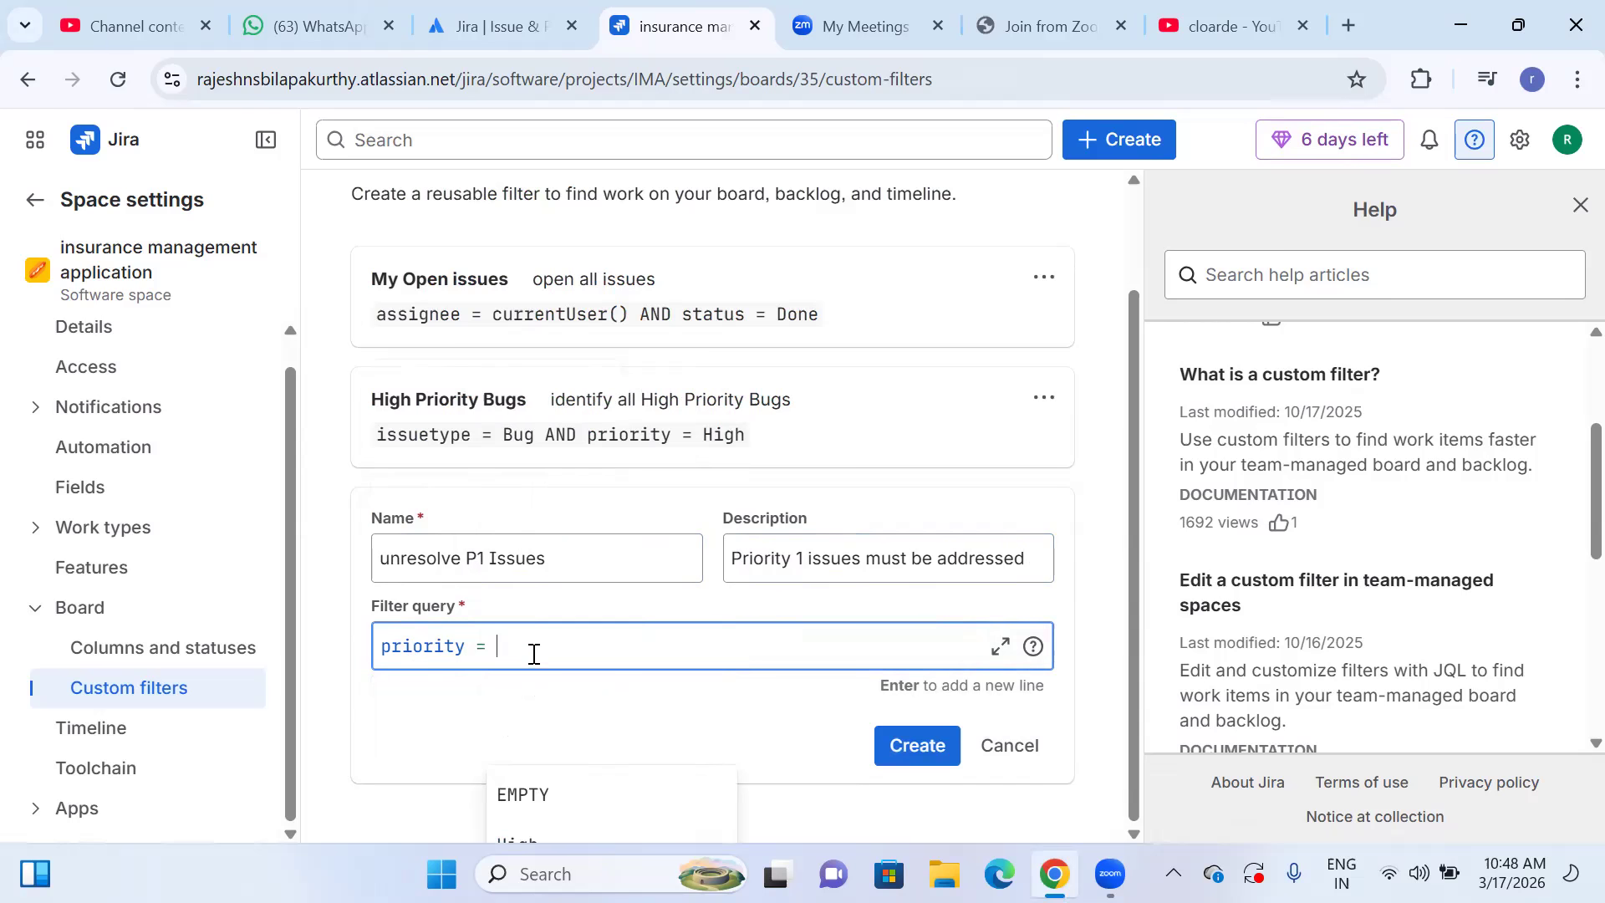
type("P1")
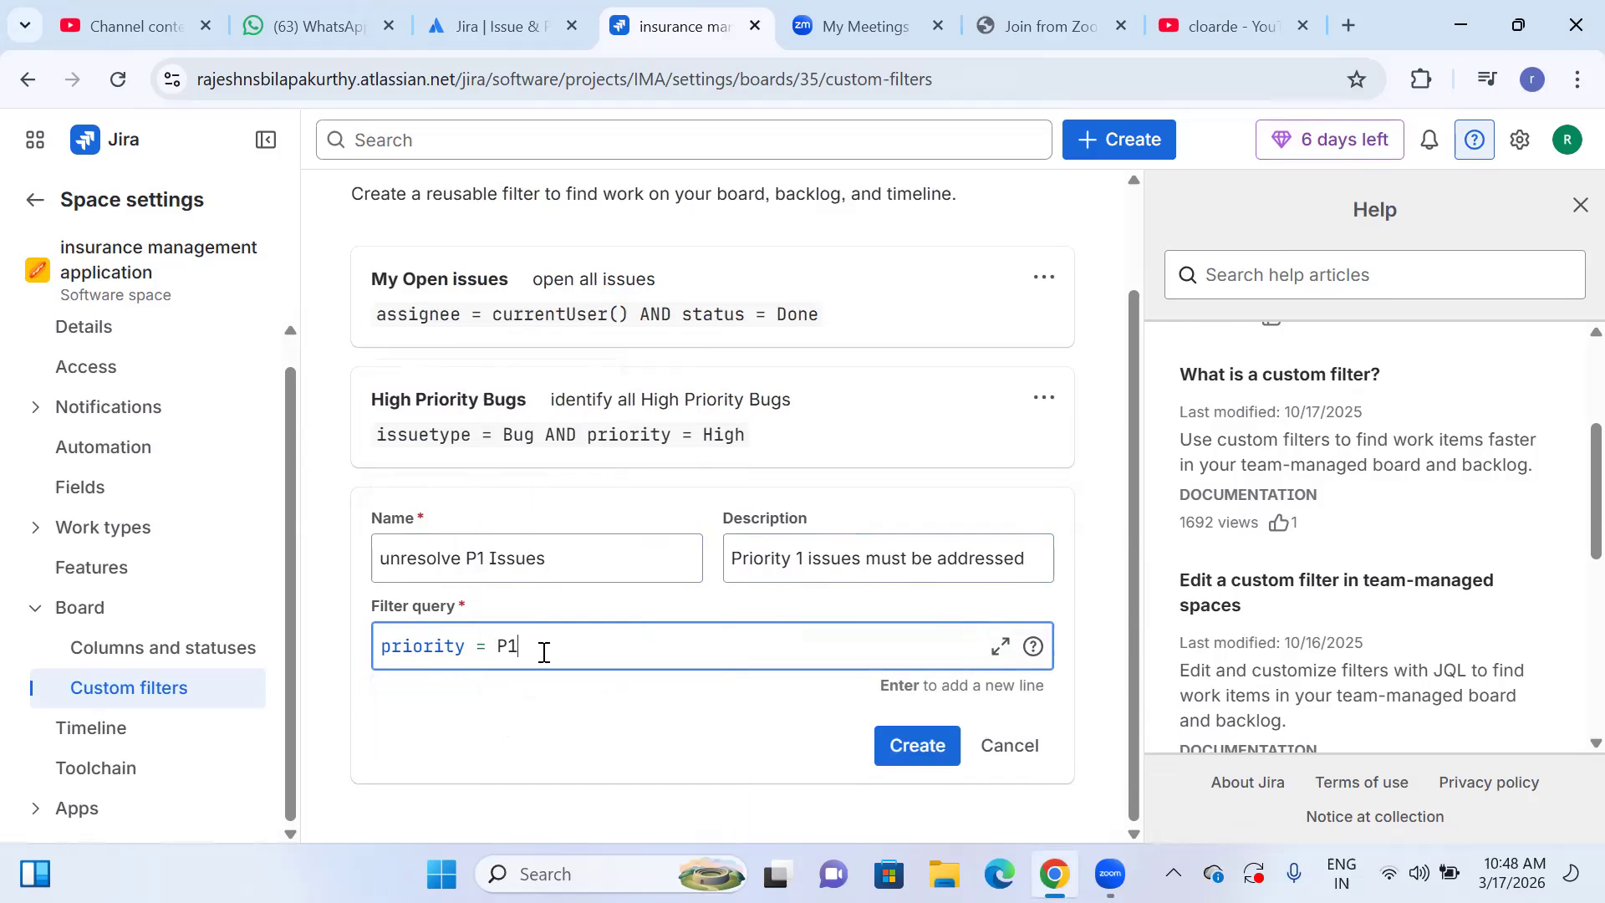
left_click(543, 652)
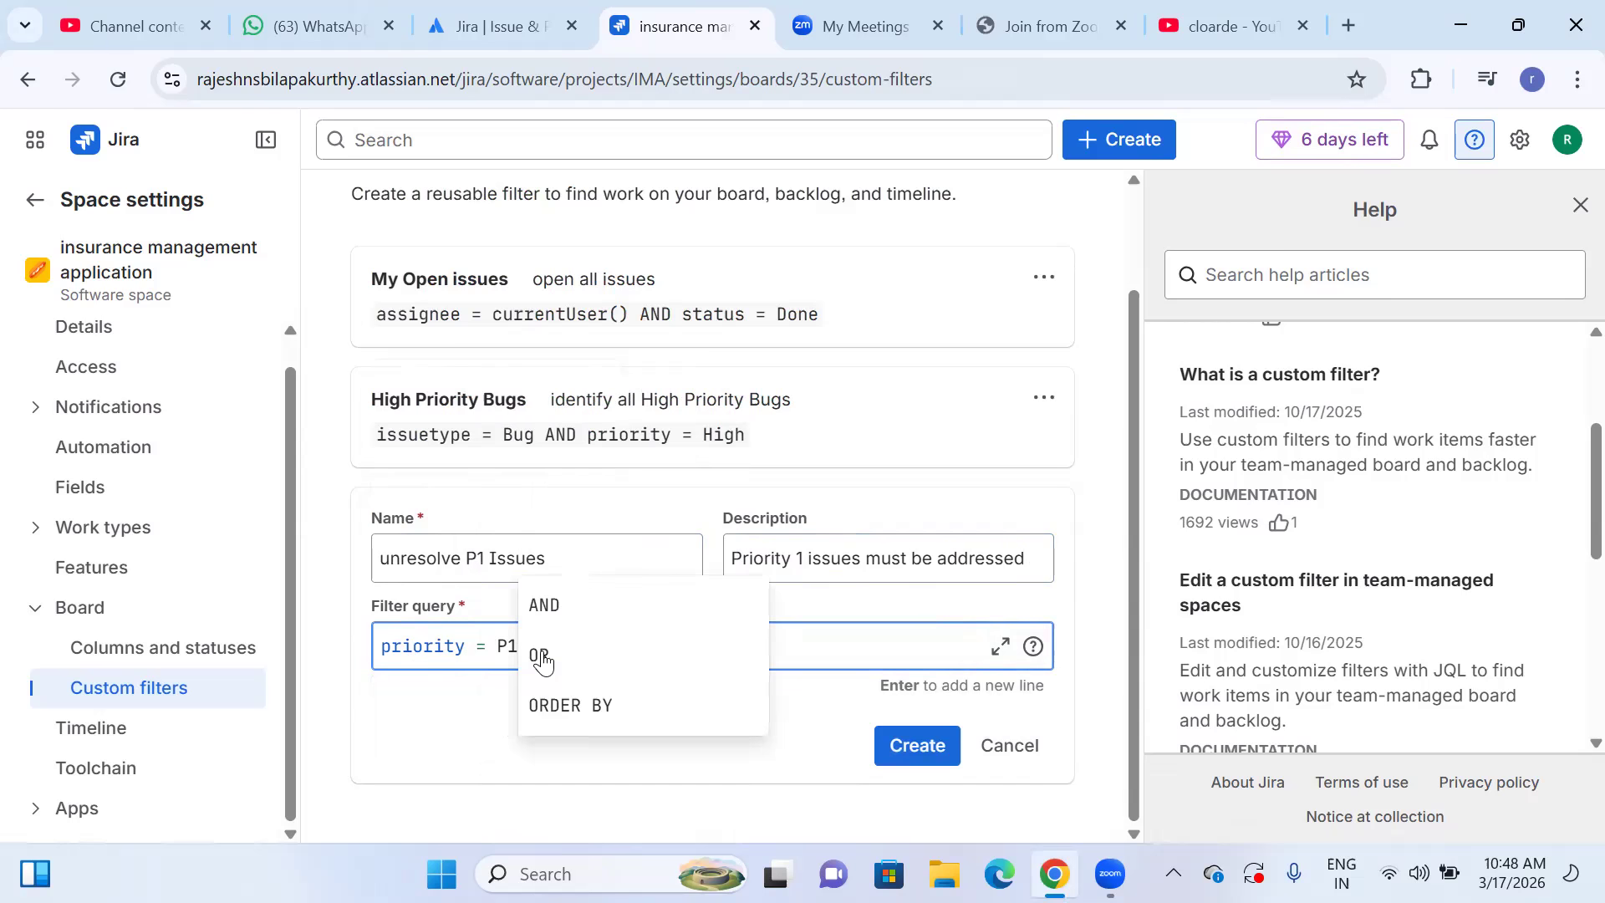
left_click(566, 619)
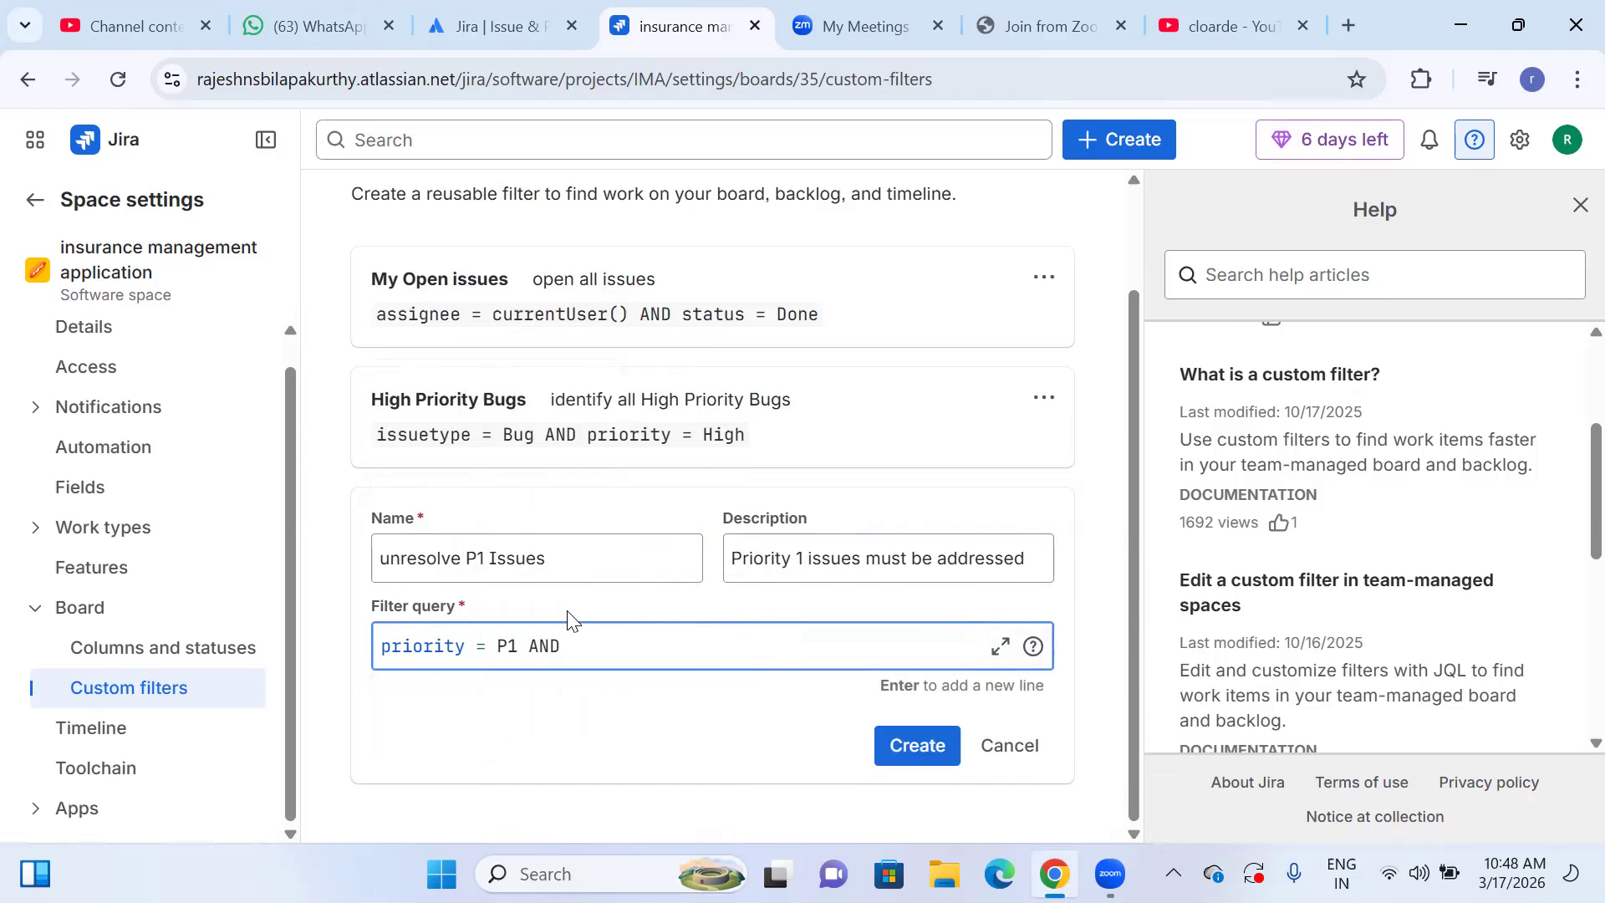
Complete the query with the condition resolution = Unresolved and try to create the filter.
type("ol")
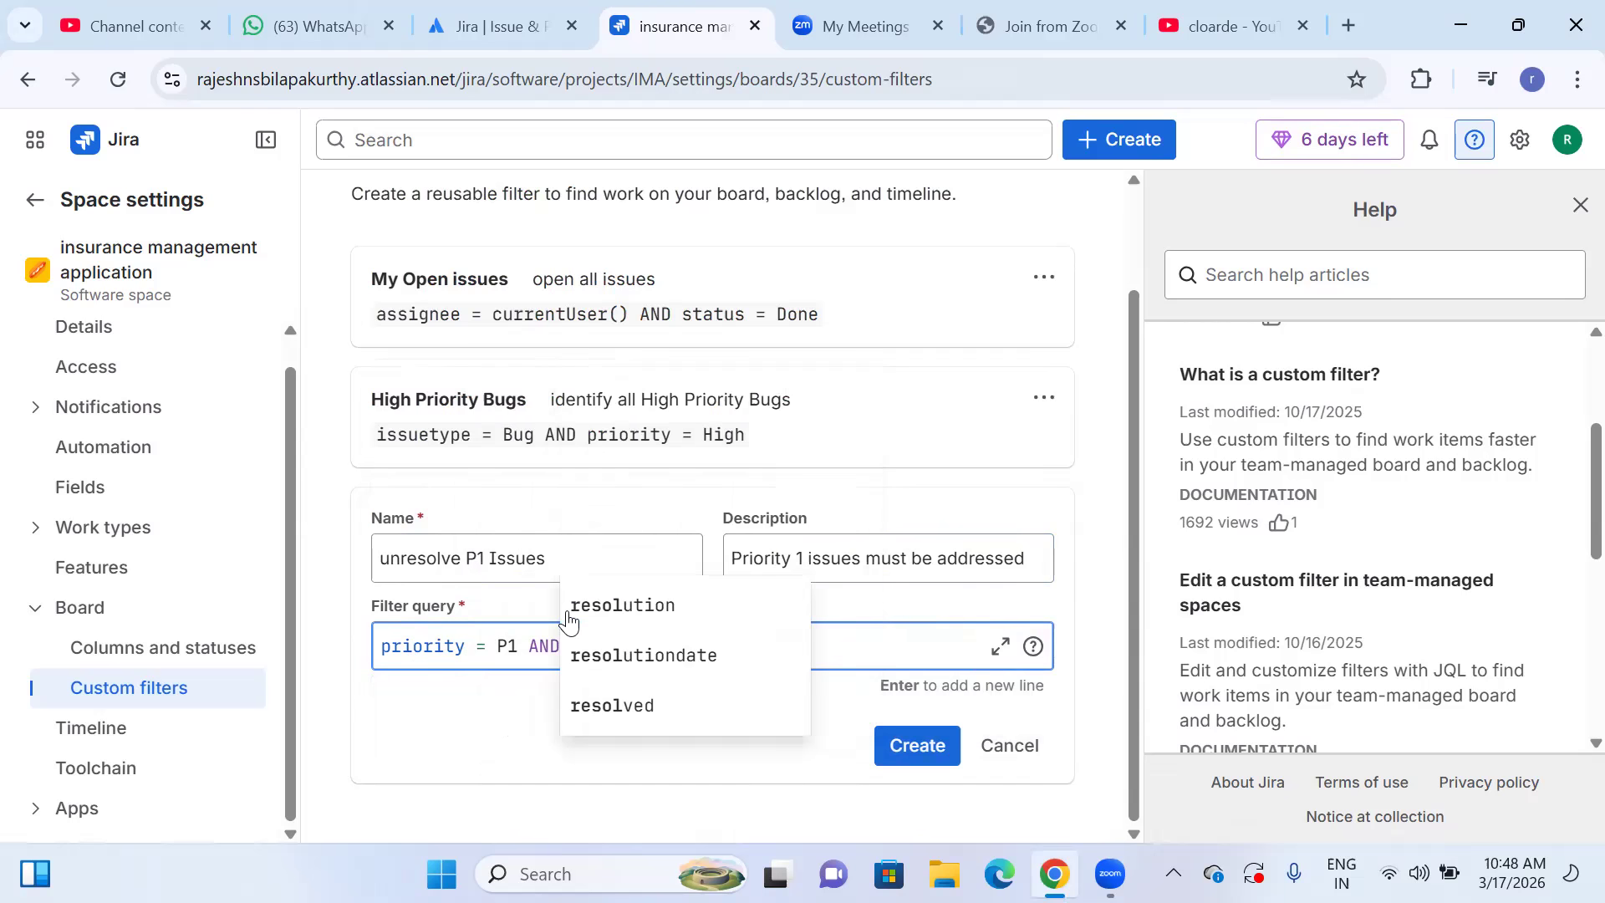
left_click(579, 607)
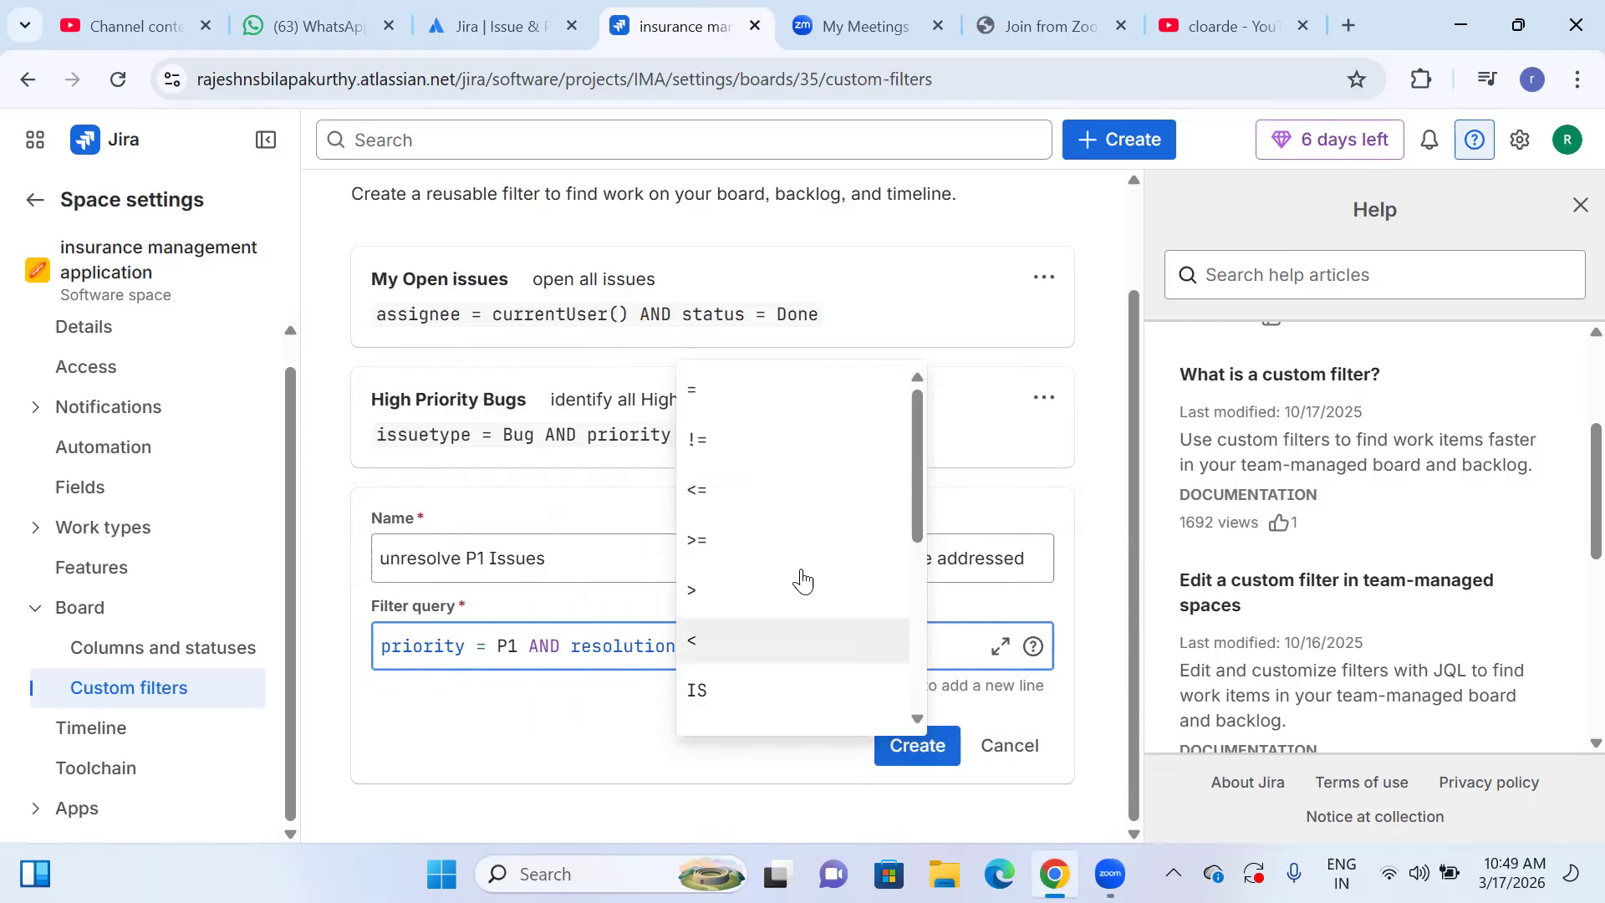
left_click(742, 402)
type("un")
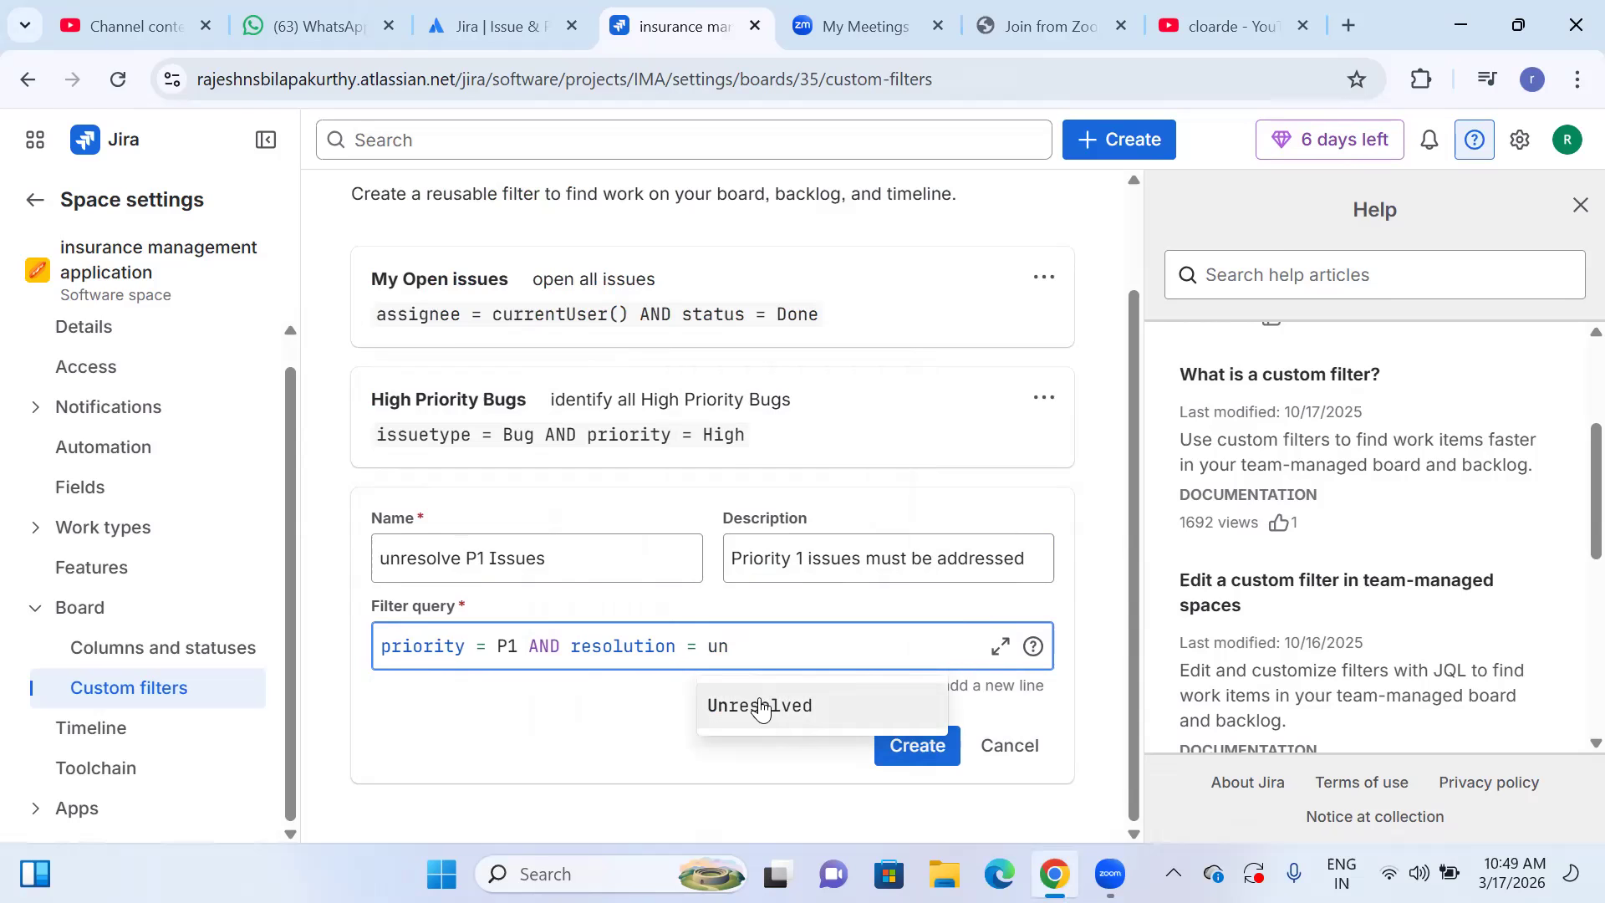
left_click(761, 706)
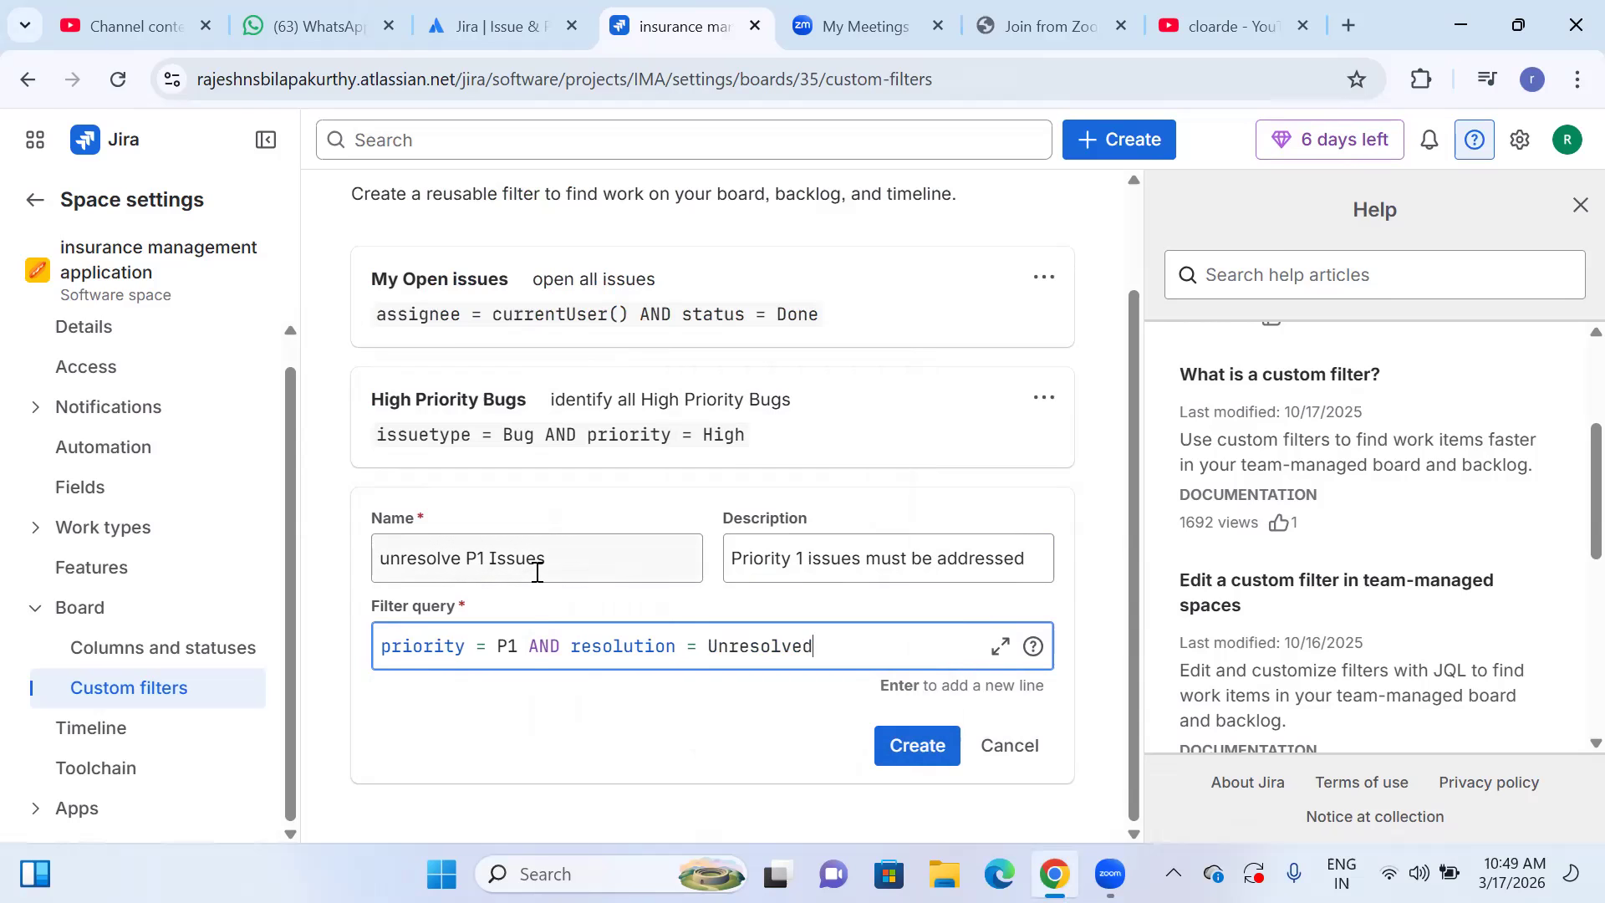
left_click(921, 759)
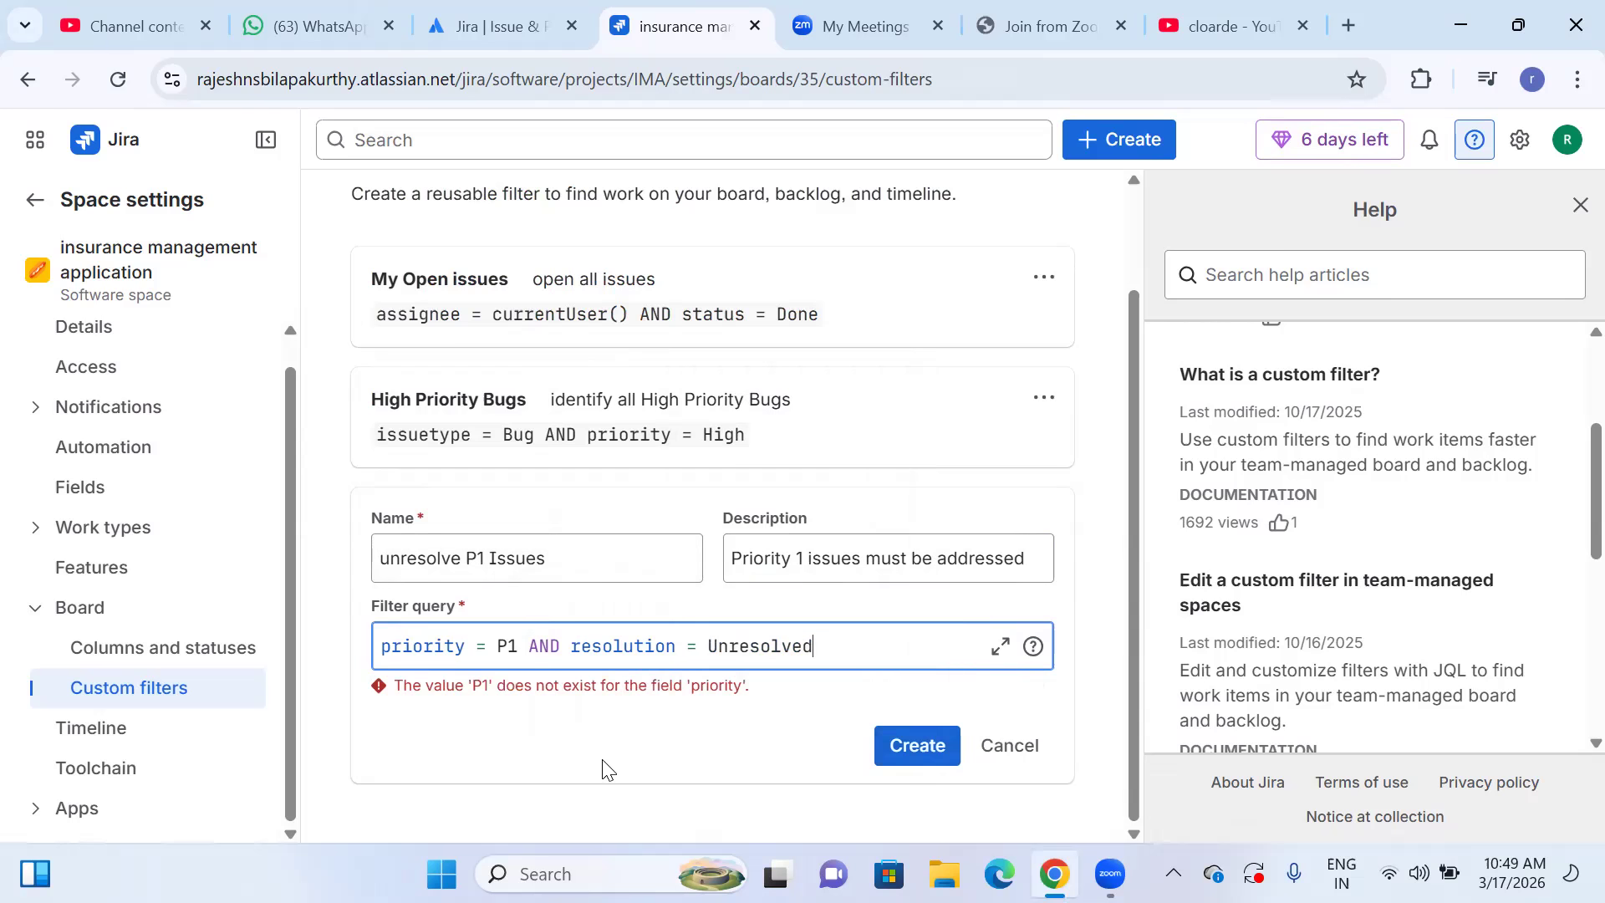
Try to create the filter with the query's priority value shortened to P.
left_click(517, 645)
key("BackSpace")
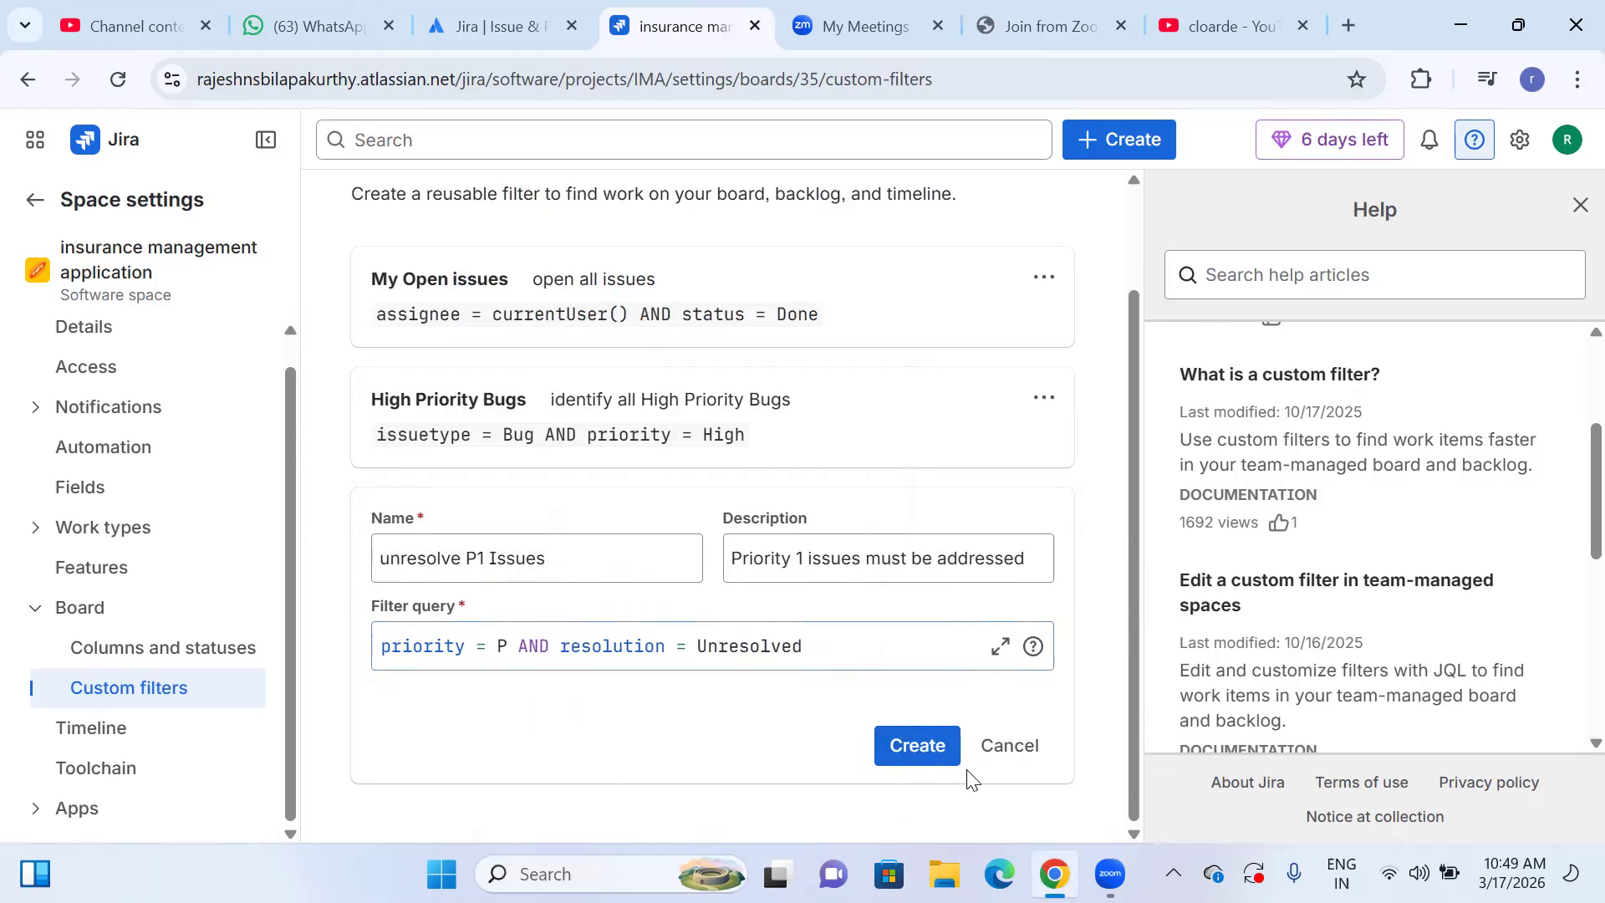
left_click(936, 748)
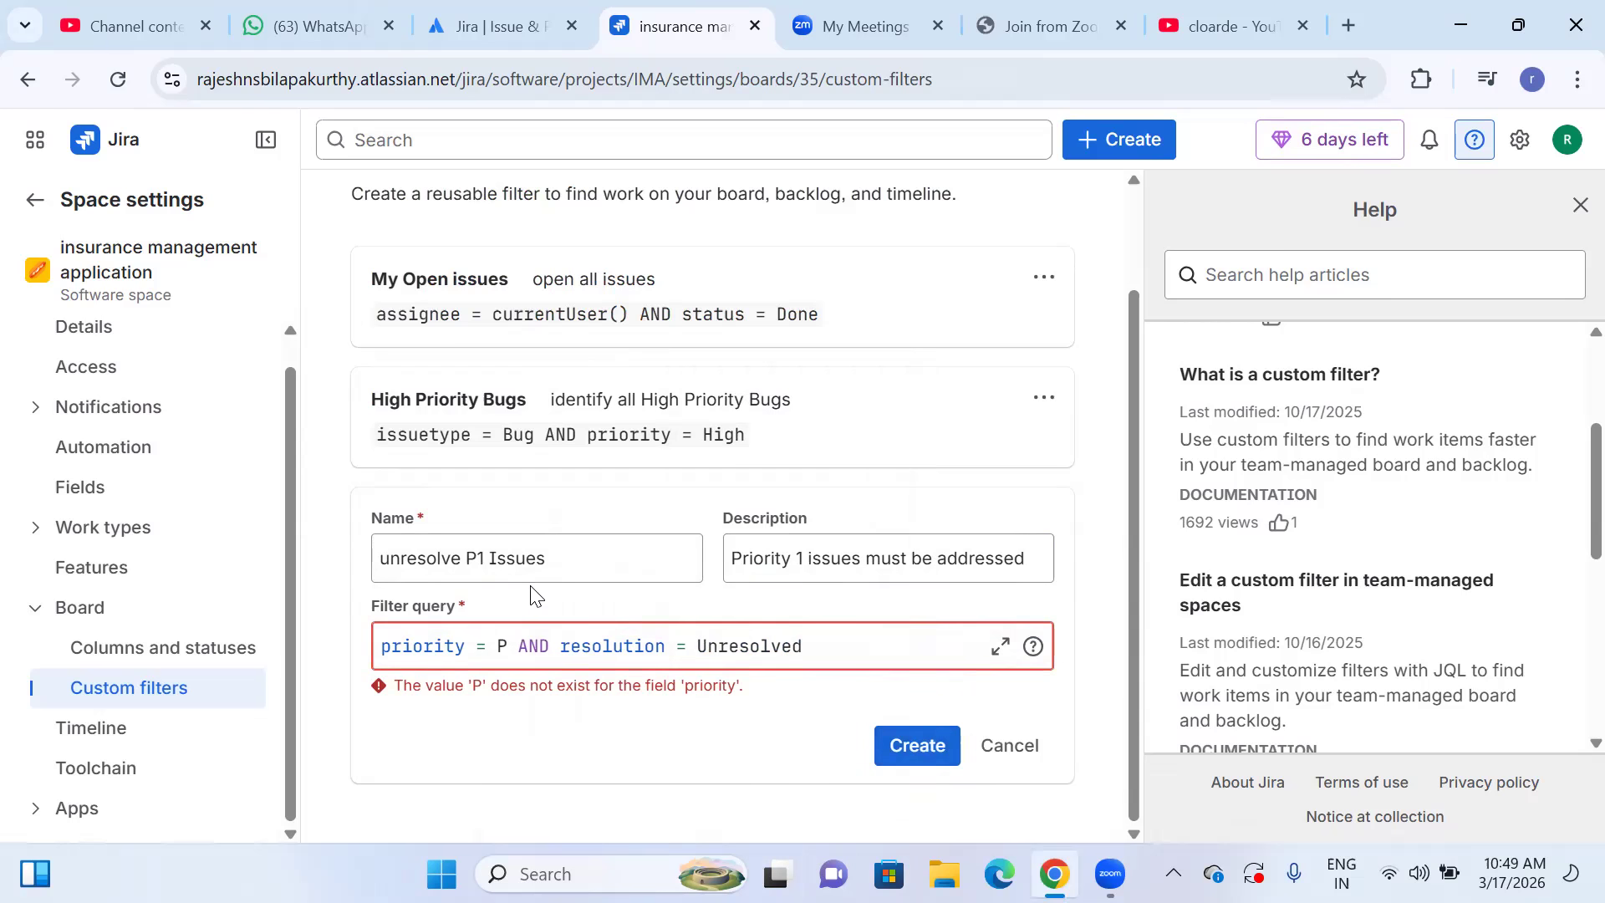
Create the filter under the name "unresolve high Issues" with the query's priority value set to High.
left_click(483, 558)
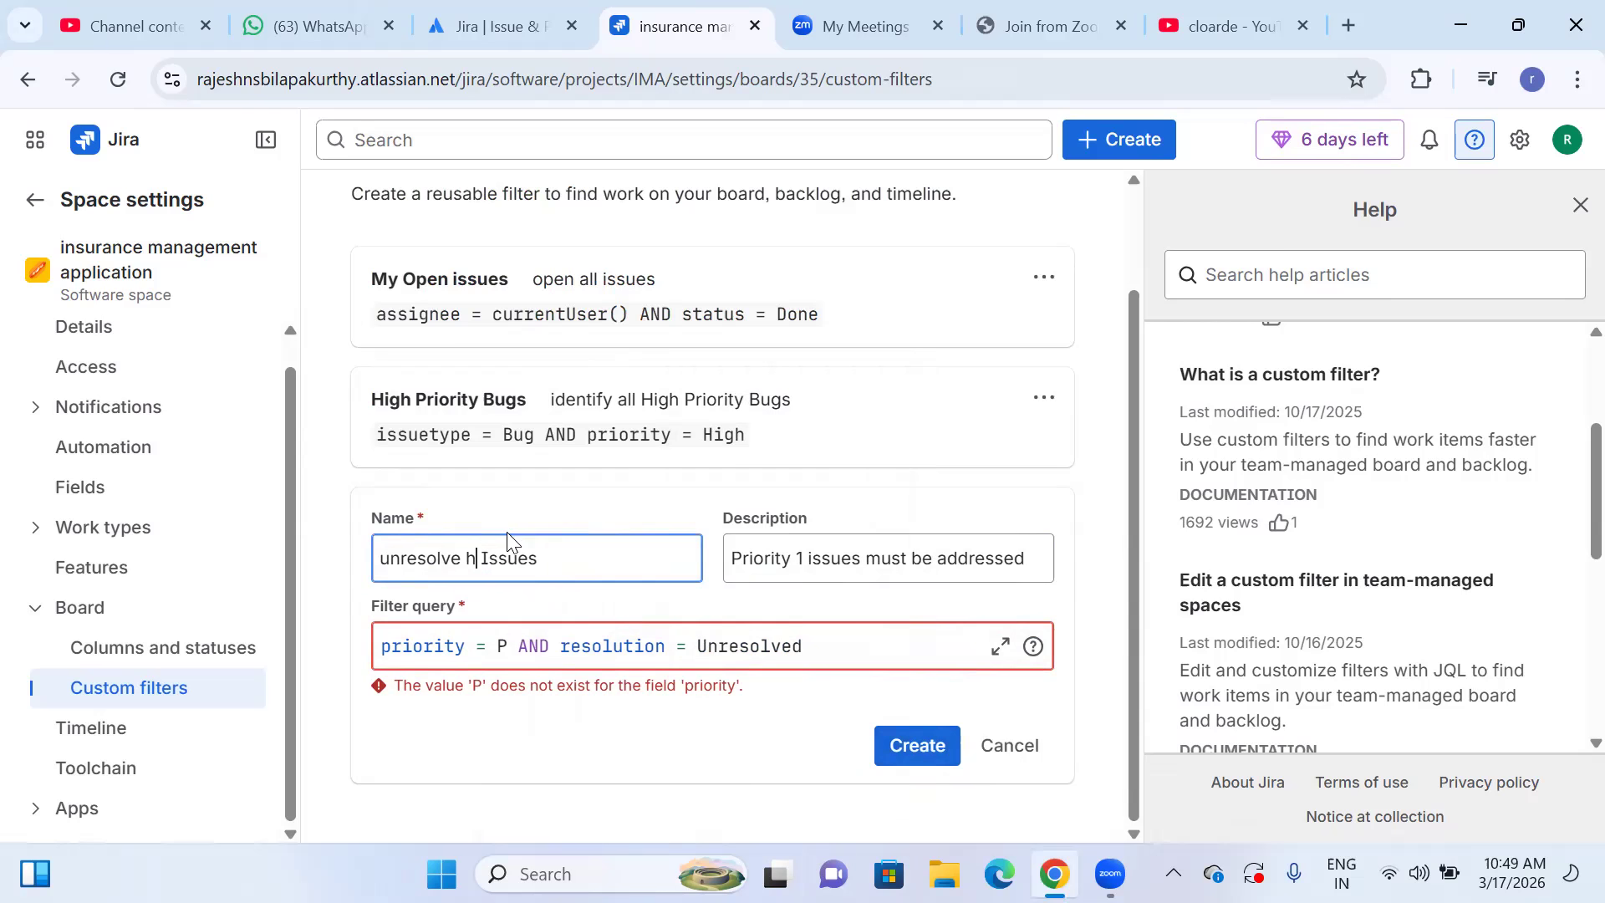
left_click(506, 645)
key("BackSpace")
type("hi")
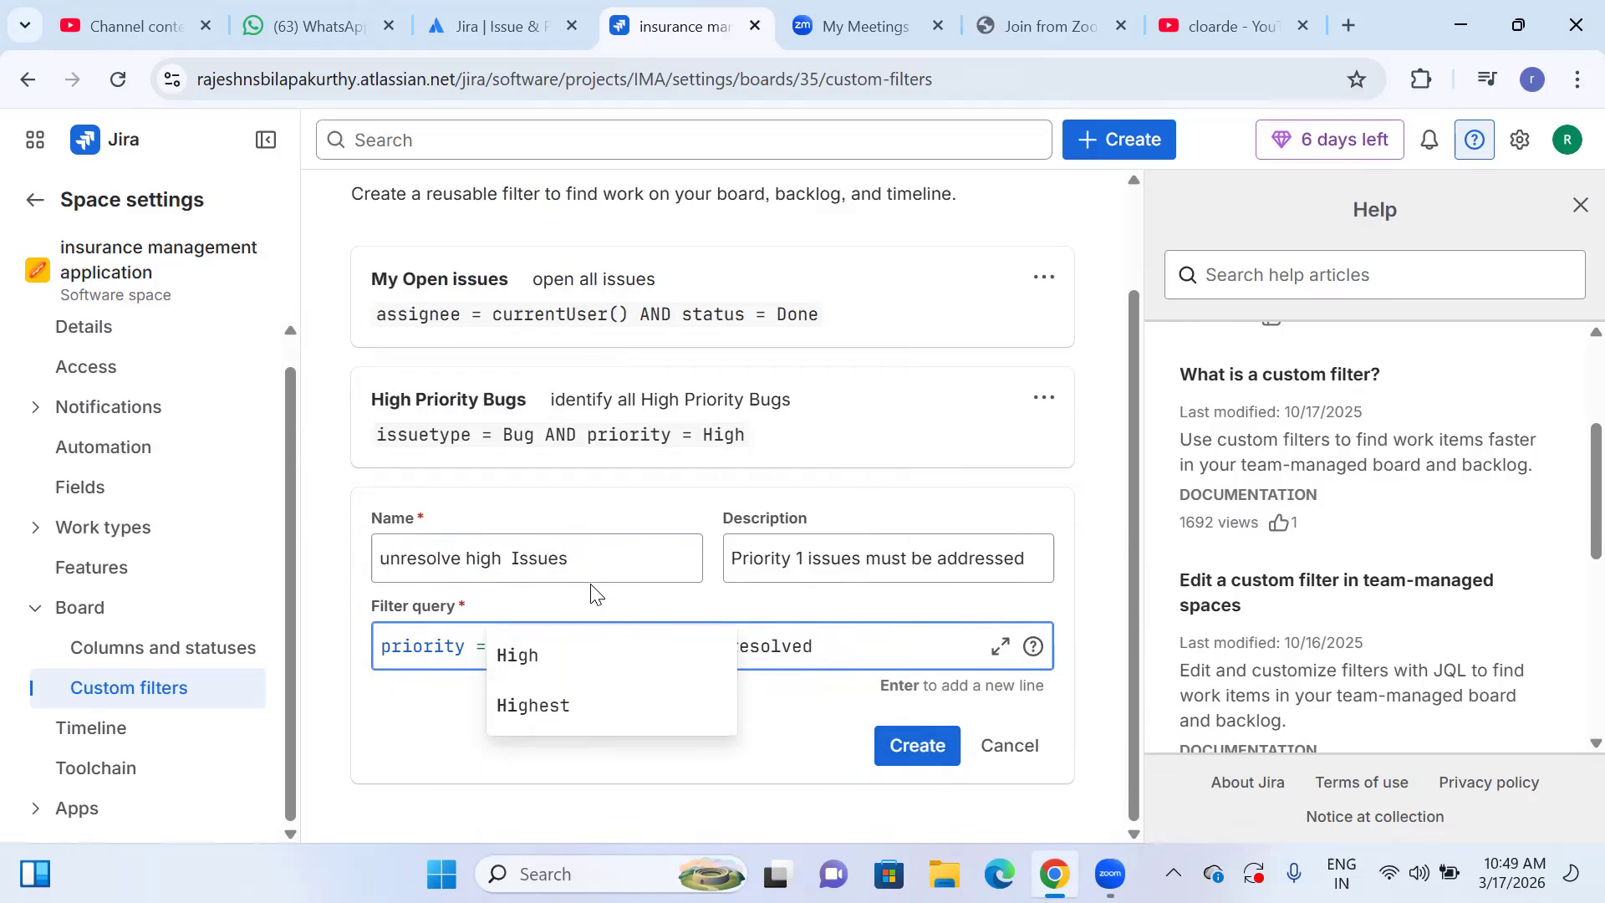
left_click(519, 656)
left_click(562, 716)
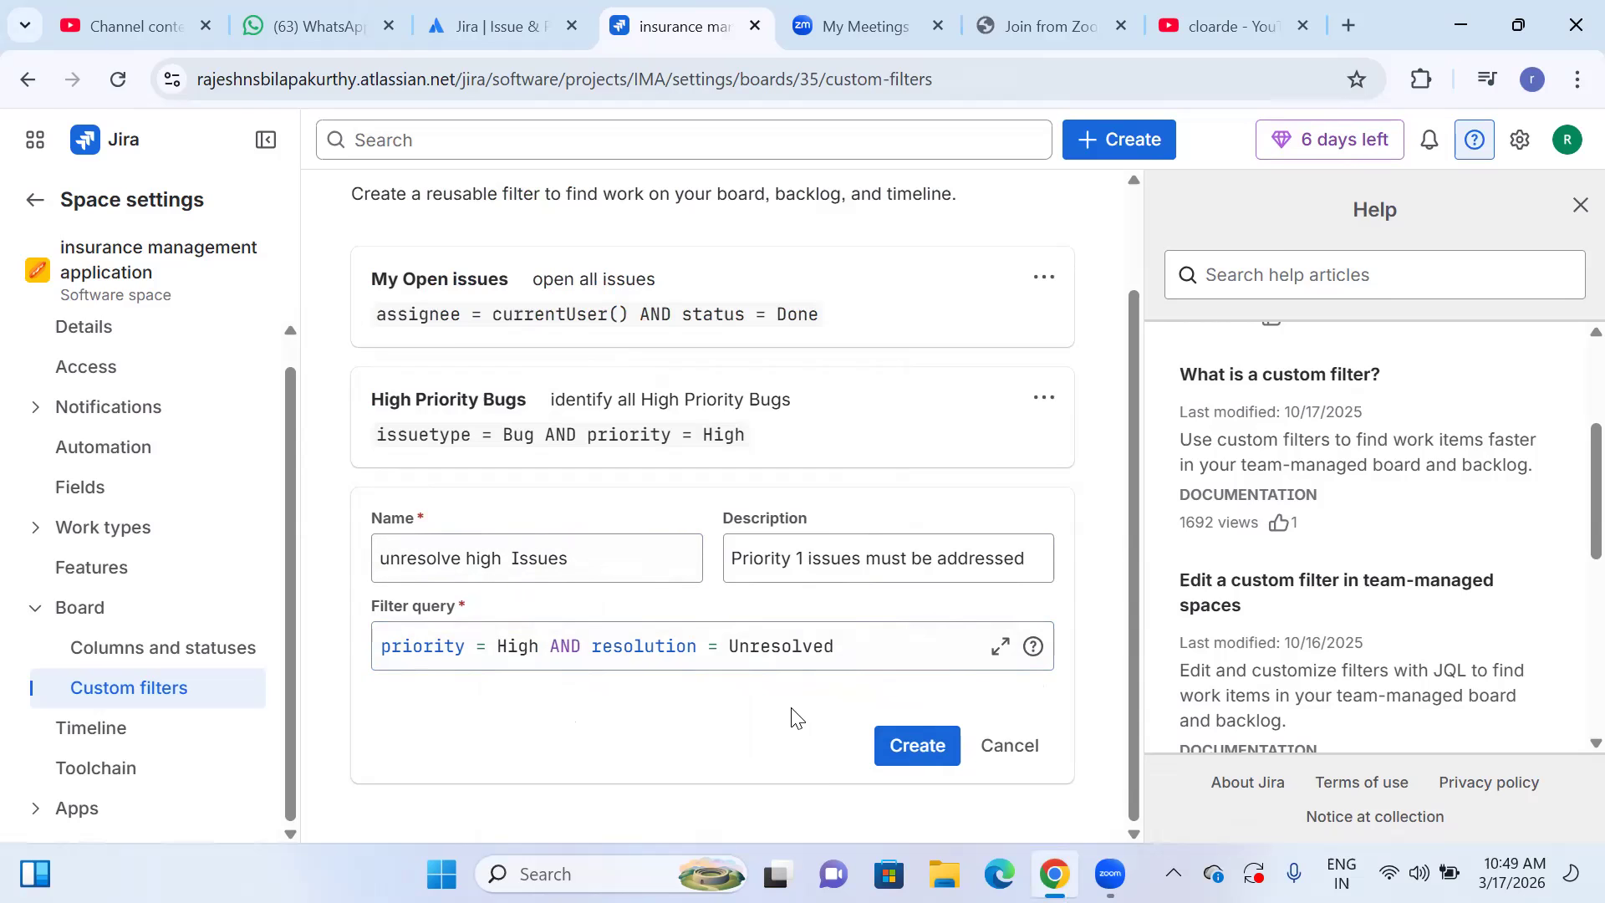
left_click(908, 754)
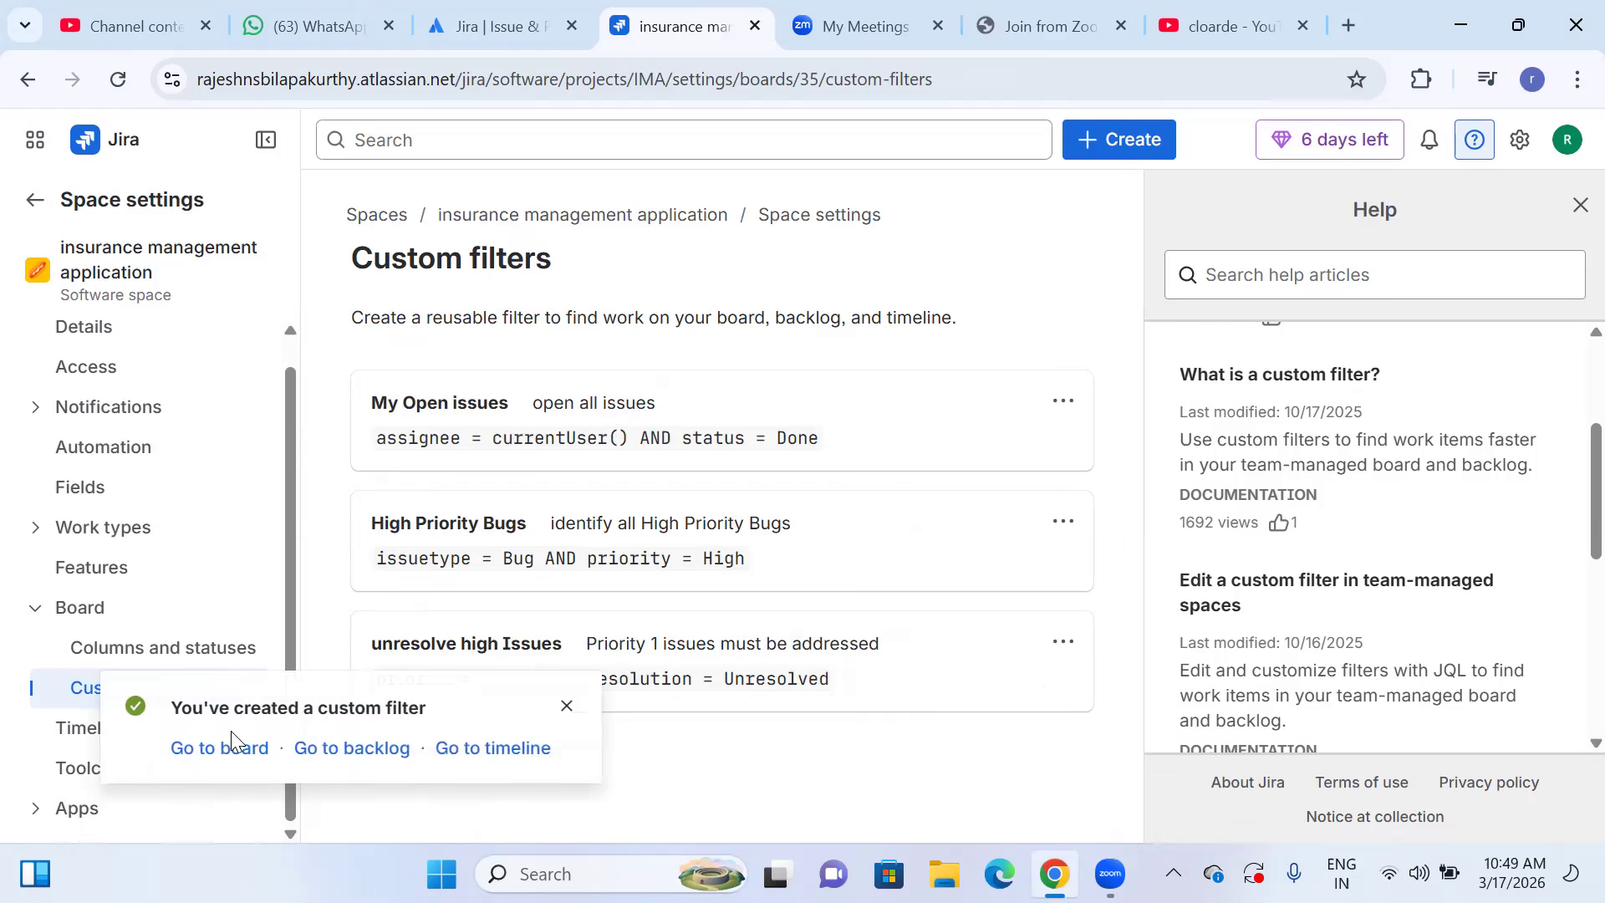
left_click(567, 706)
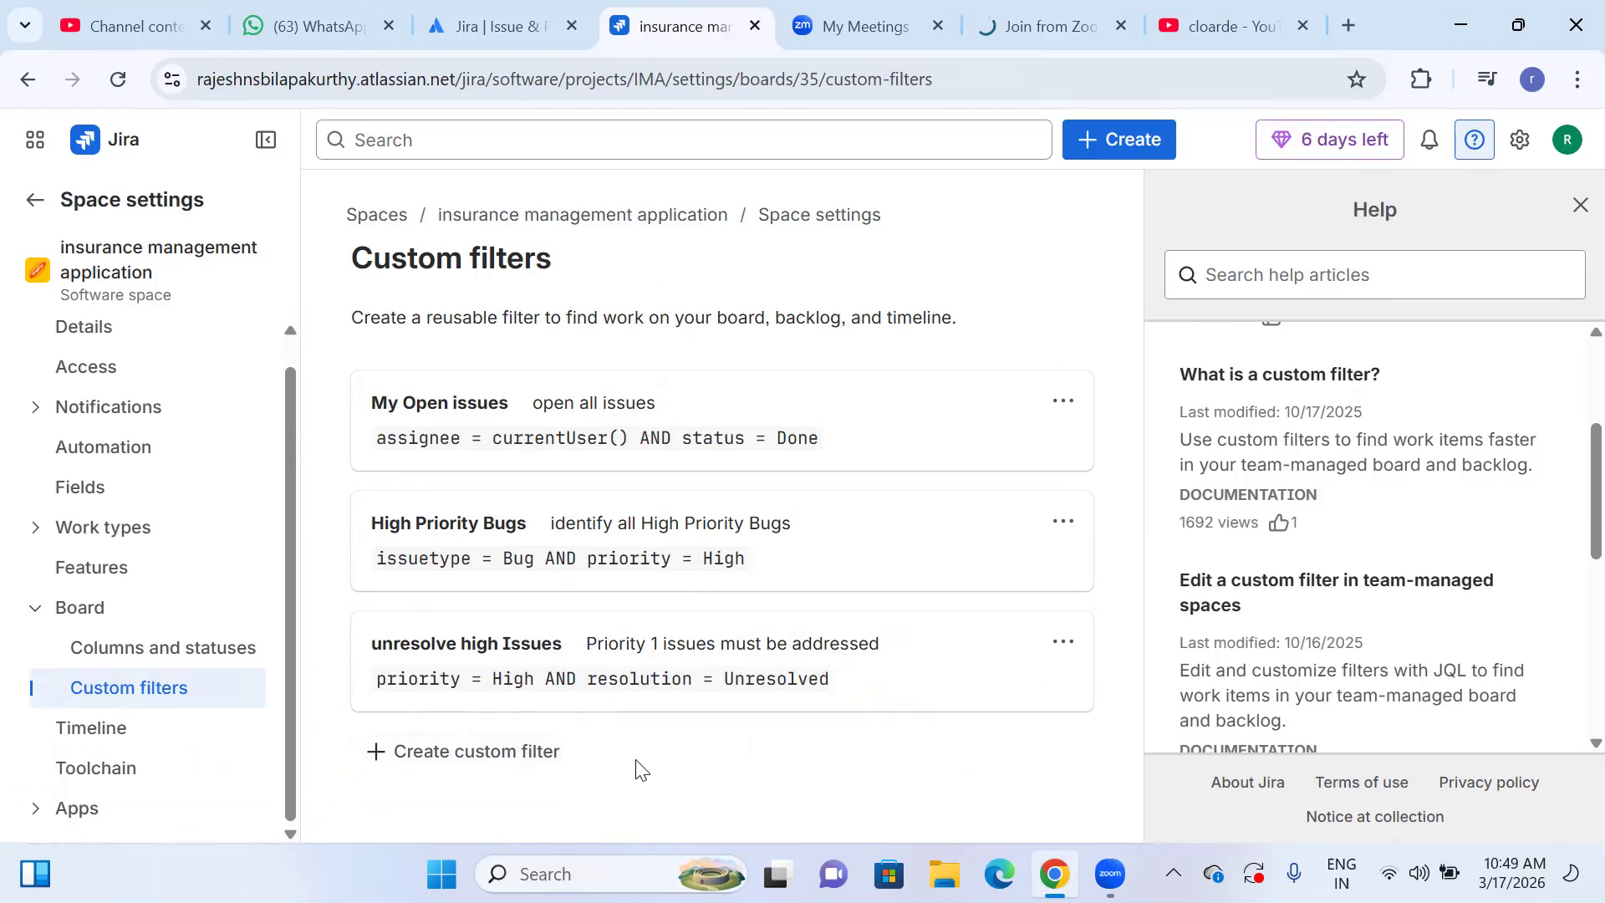
Start another custom filter and name it "resent activity".
left_click(456, 748)
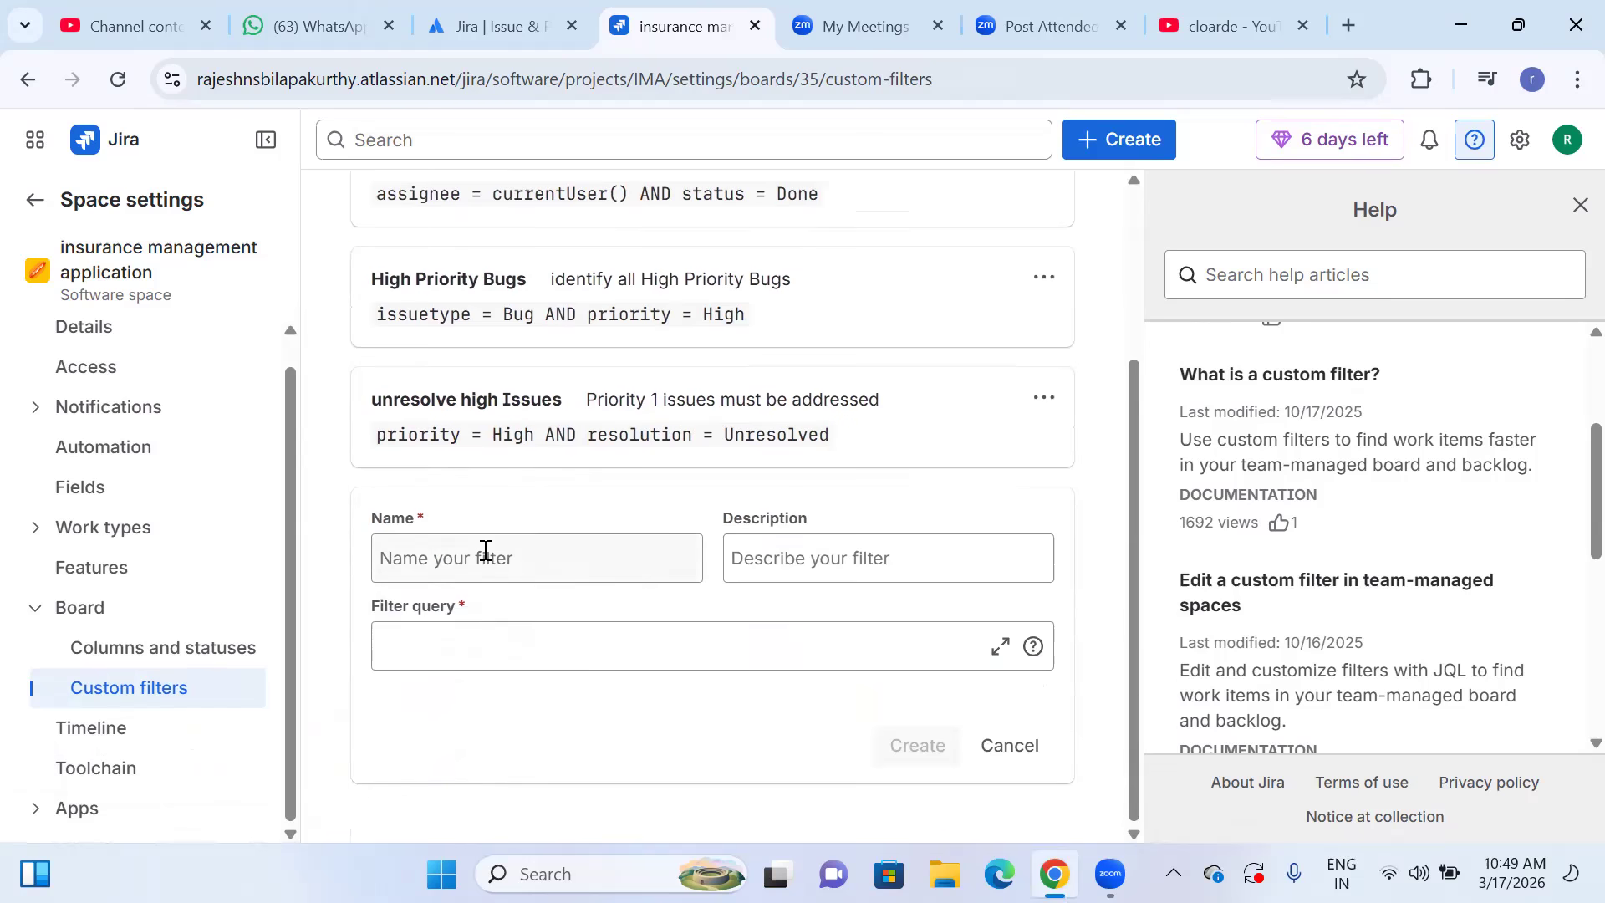
left_click(485, 555)
type("rese")
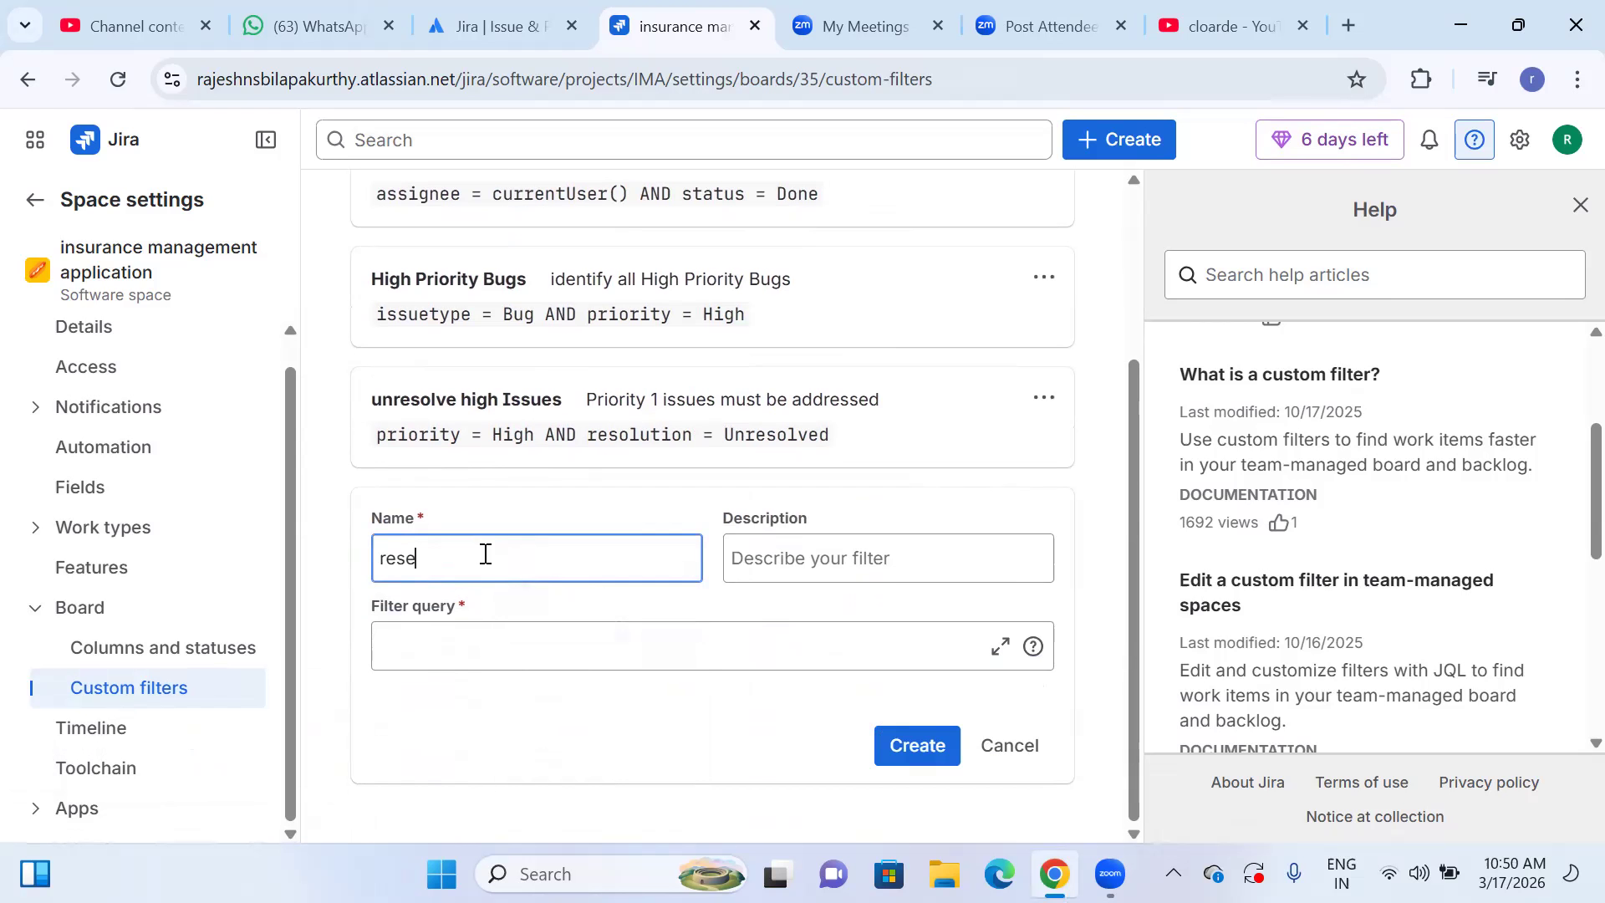
key("BackSpace")
type("ent activyt")
key("BackSpace")
key("BackSpace")
type("ity")
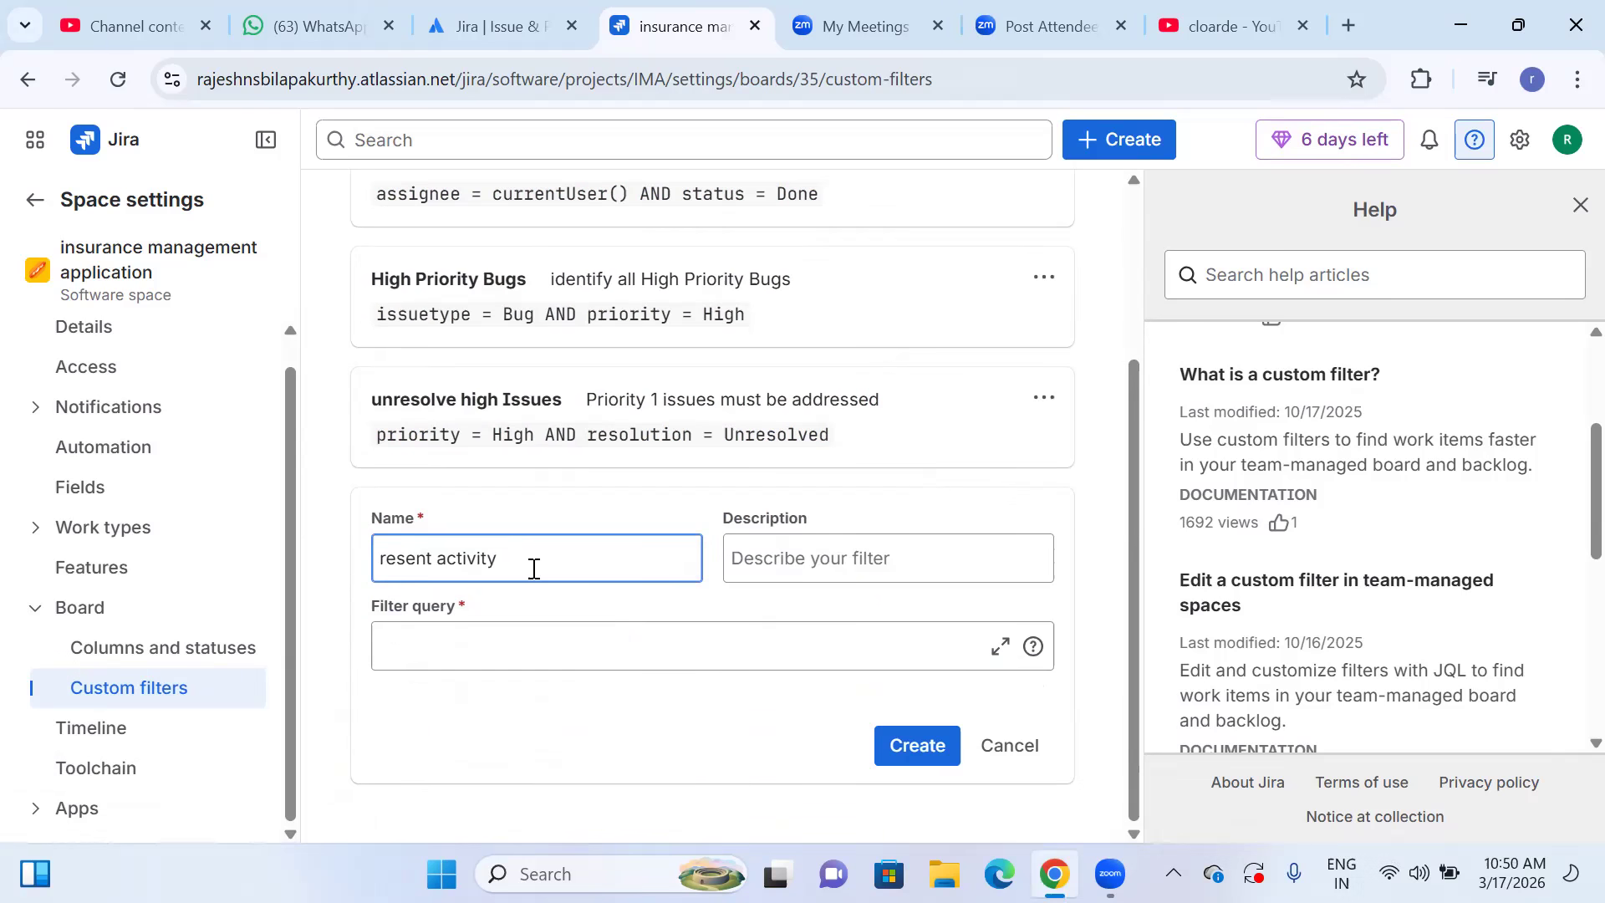
Enter "Update the Recent activity" as the new filter's description.
left_click(829, 565)
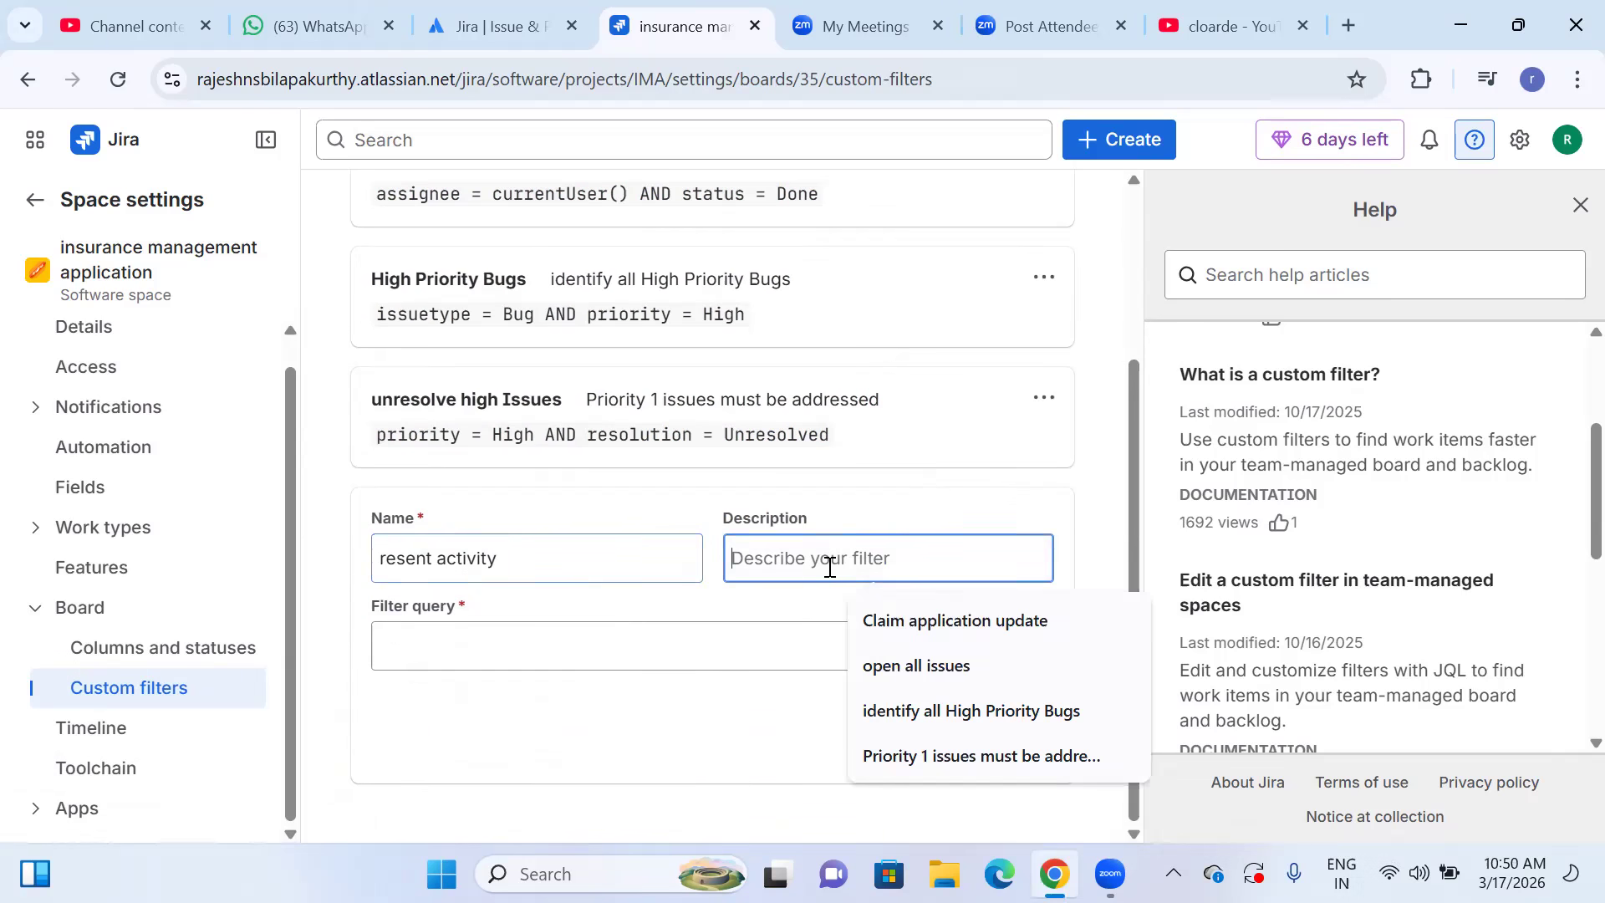
type("Updat")
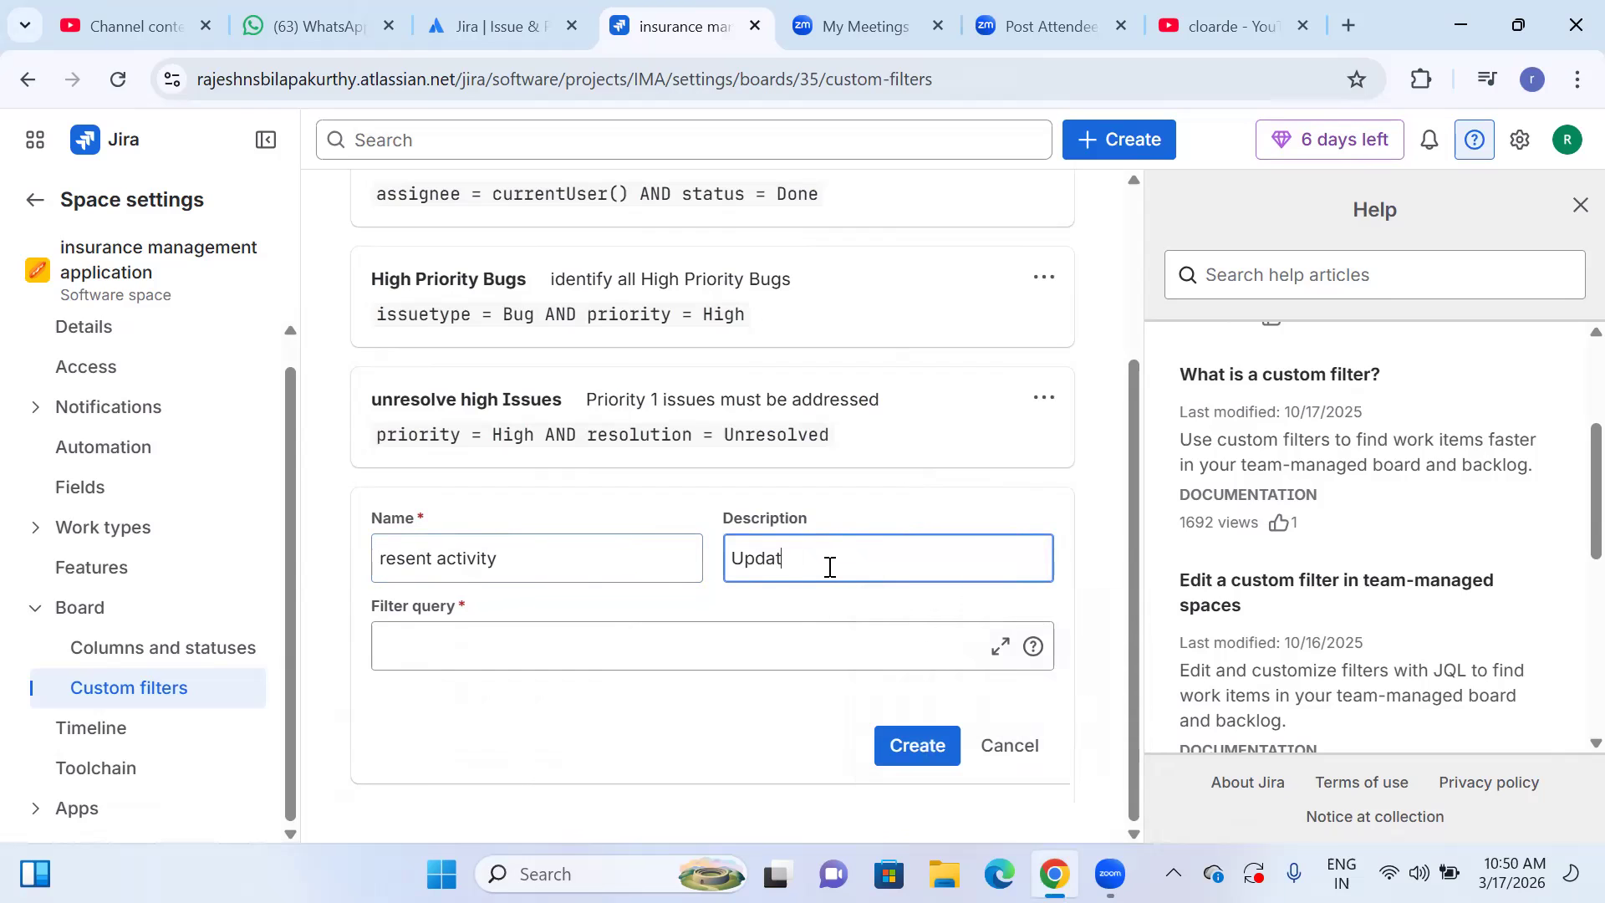
type("e the Recet")
key("BackSpace")
type("nt activity")
Begin the new filter's query with the updated field and the >= operator.
left_click(520, 660)
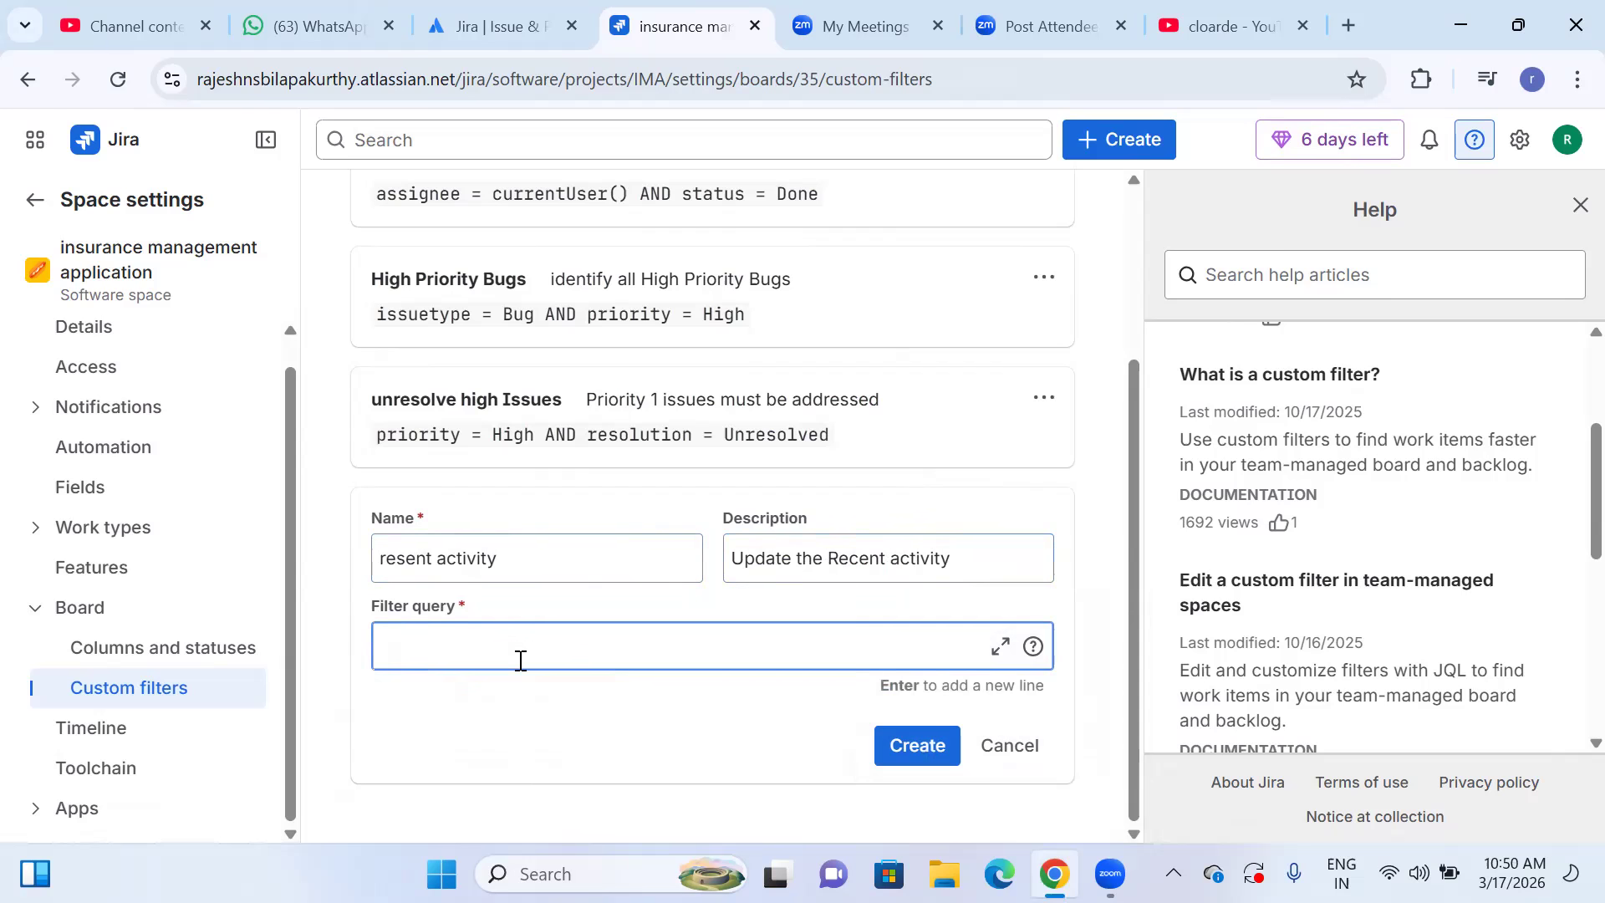
type("update")
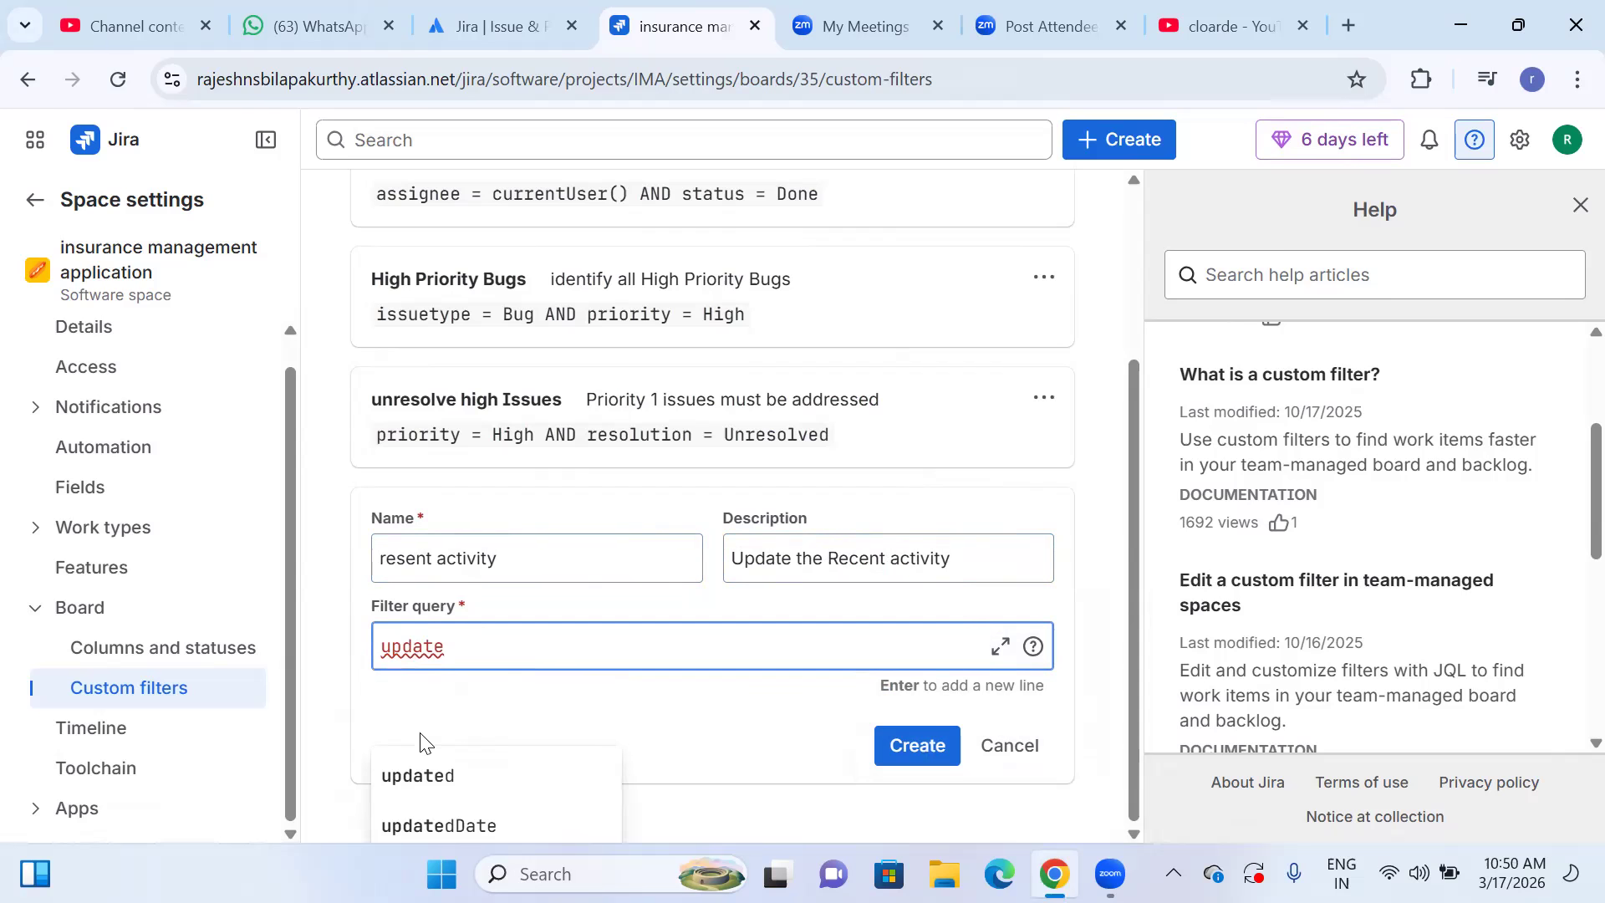
left_click(437, 775)
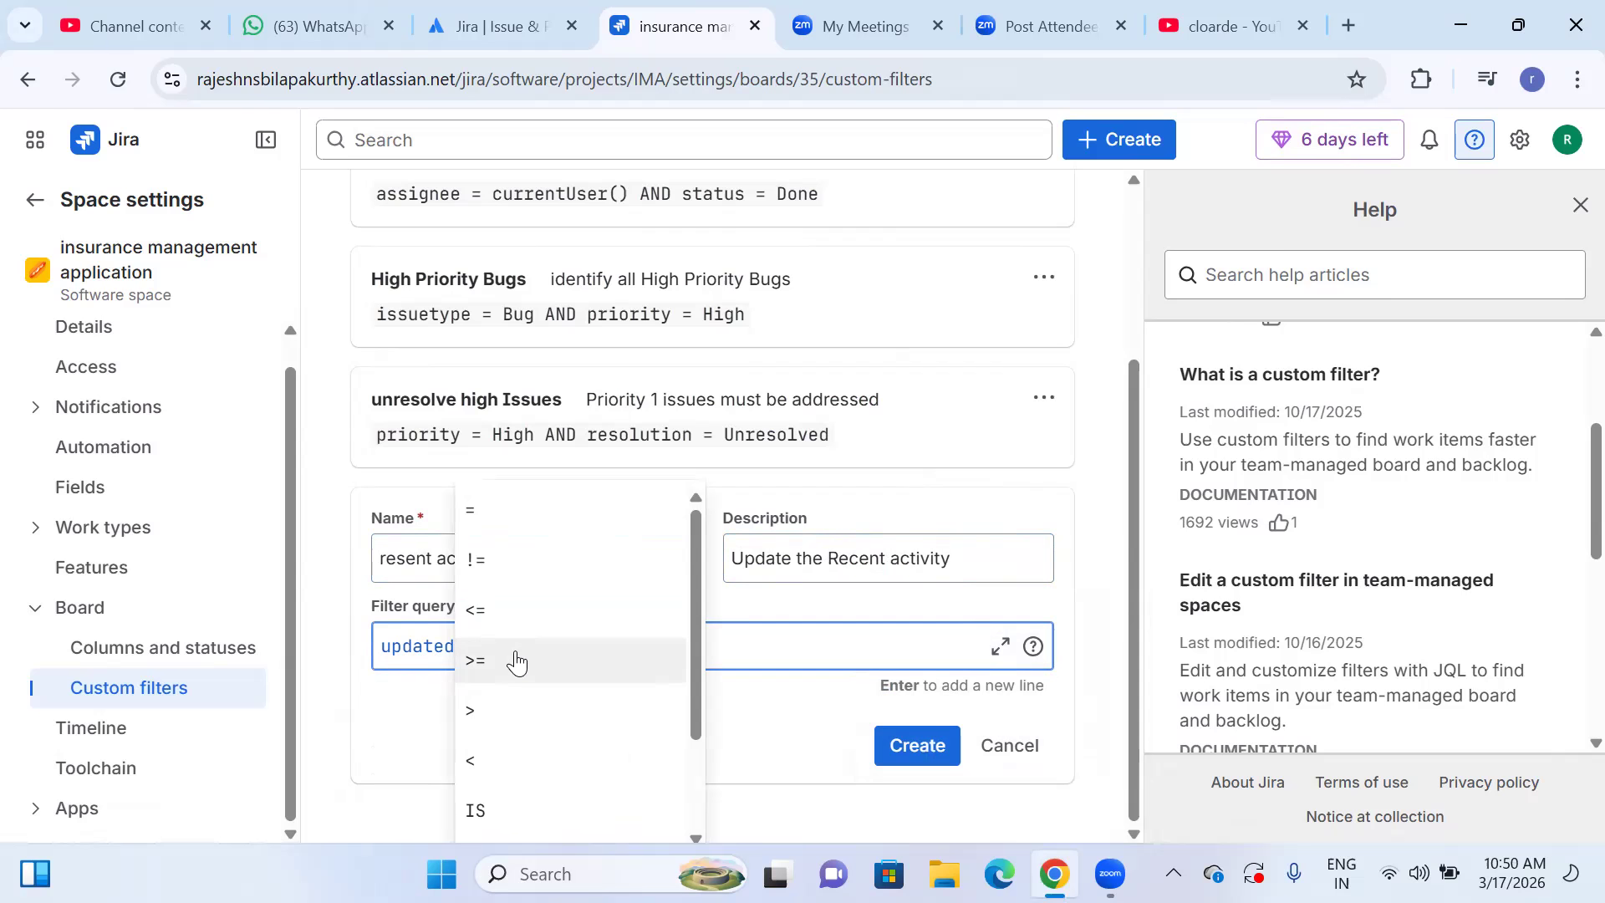
left_click(487, 665)
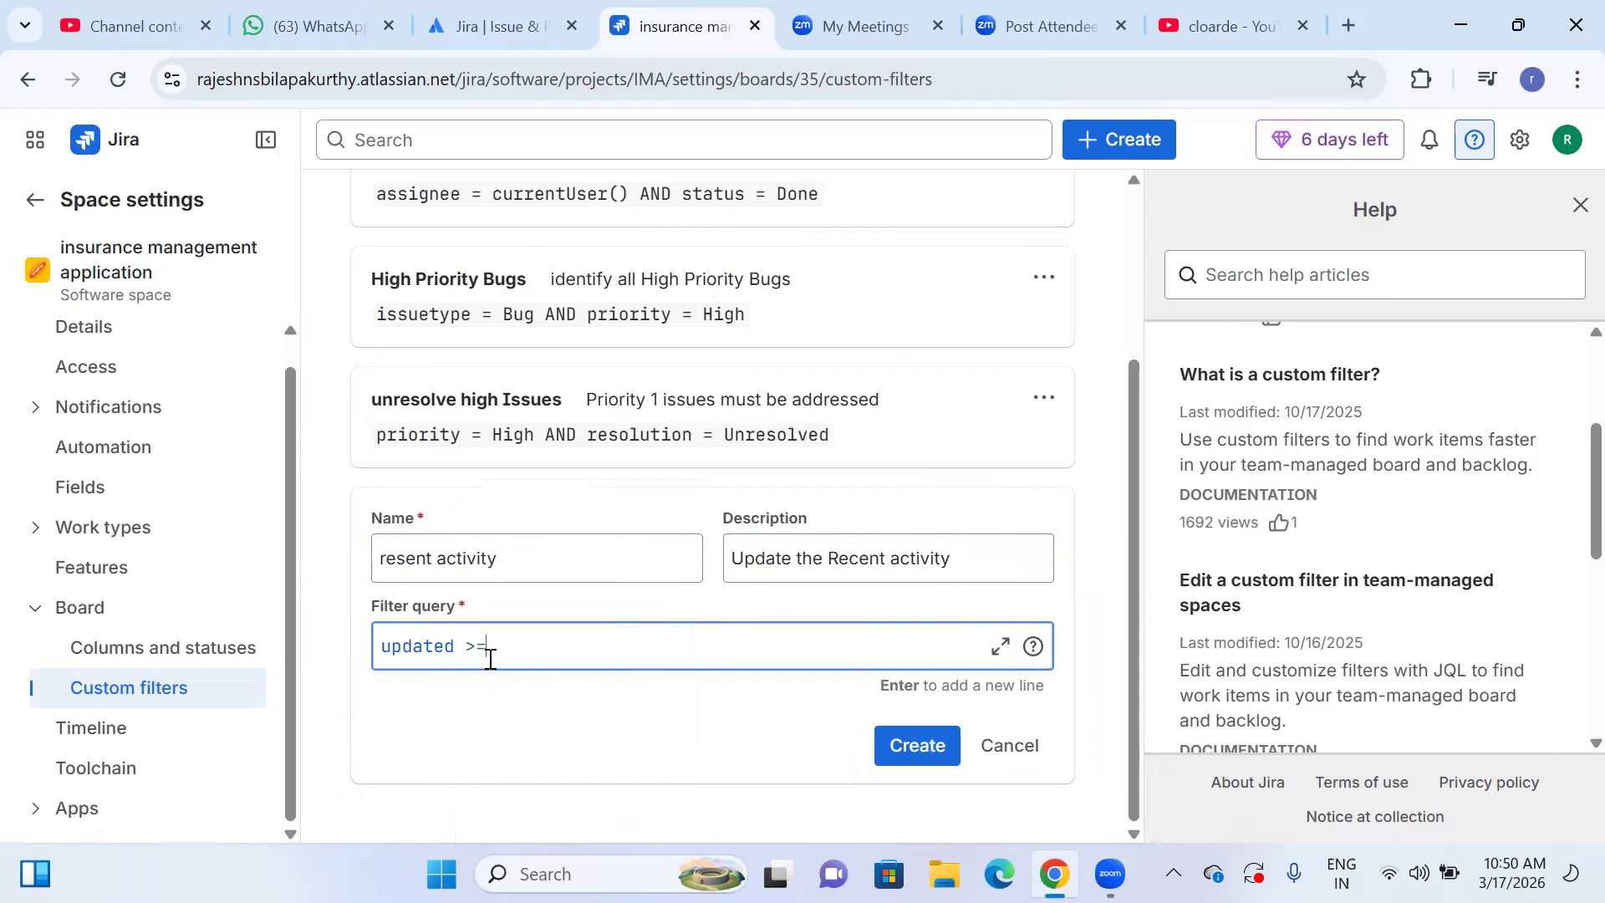
type("2w")
key("BackSpace")
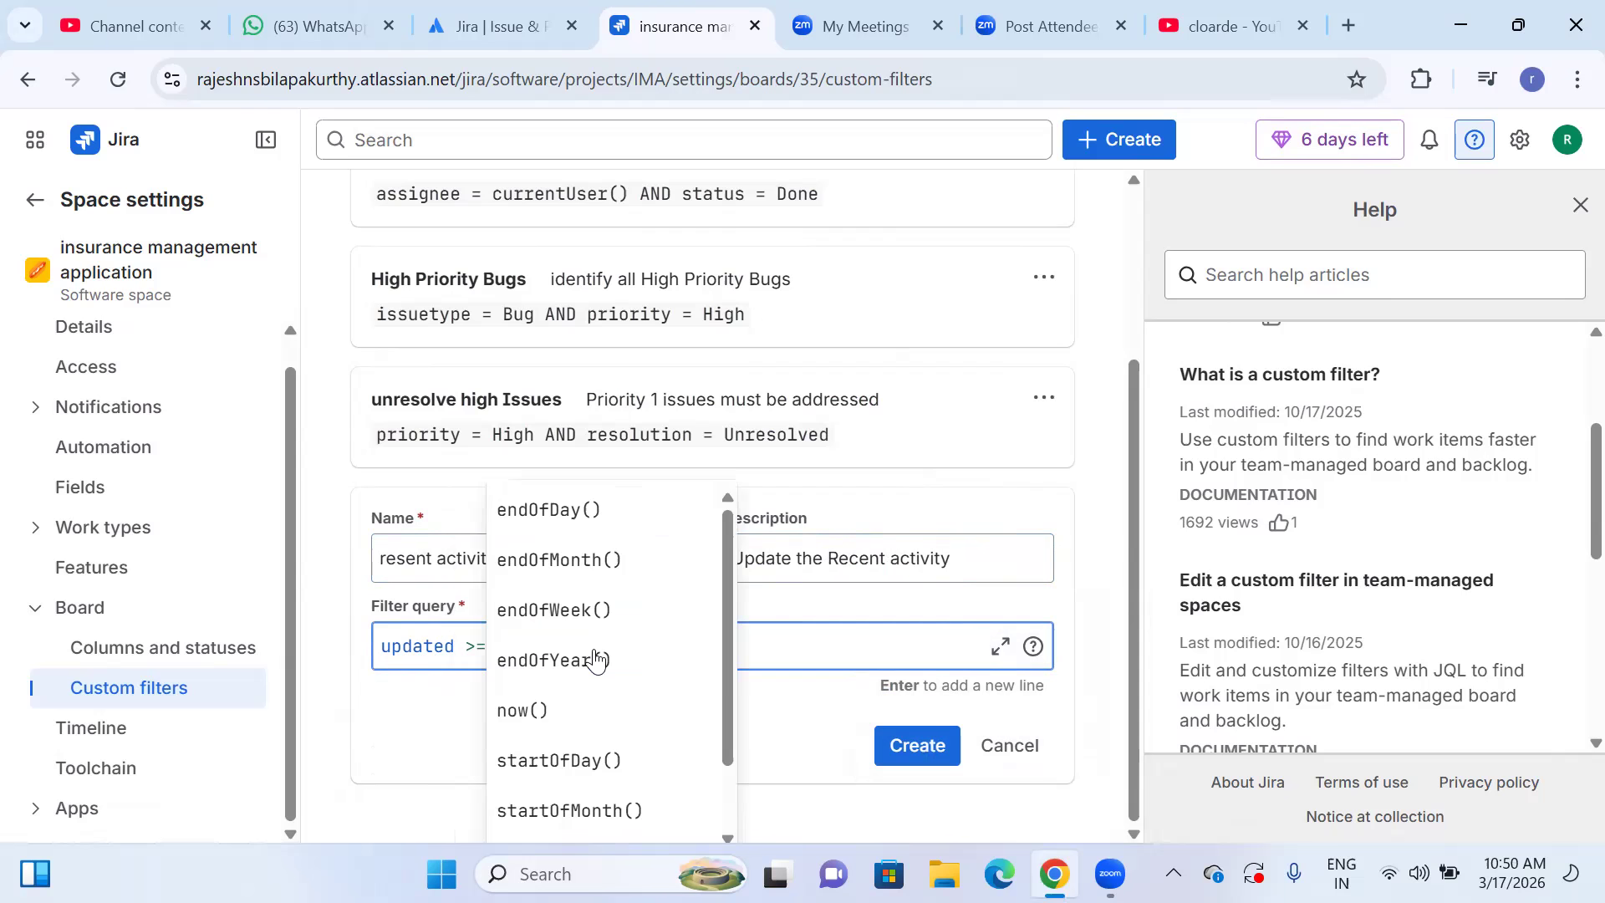
type("tw")
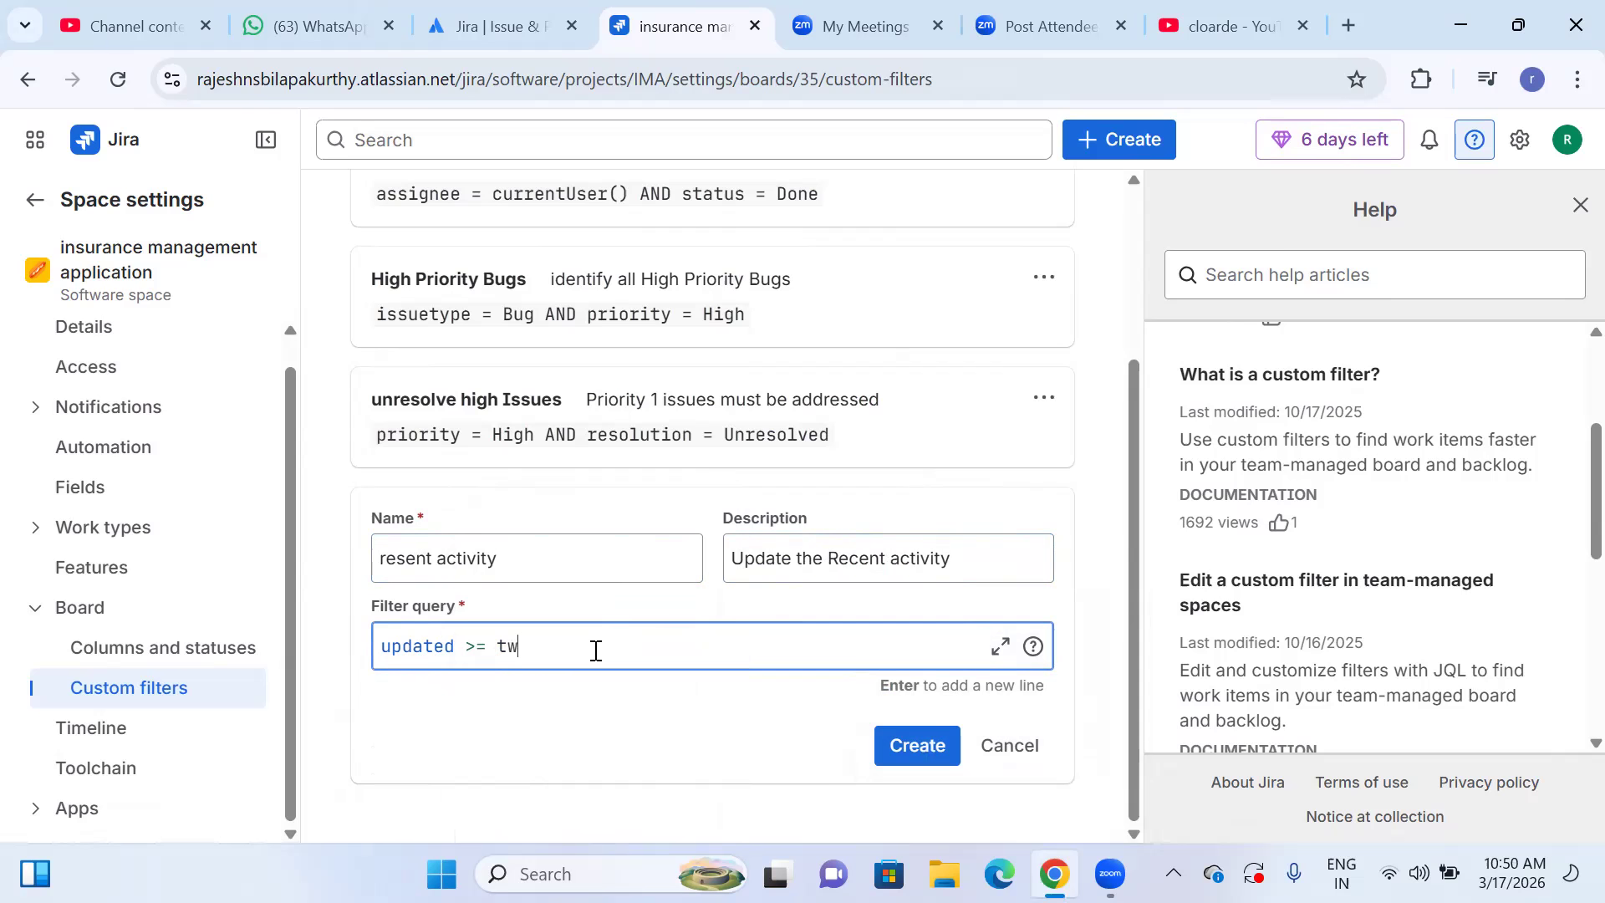
type("o")
key("BackSpace")
type("o we")
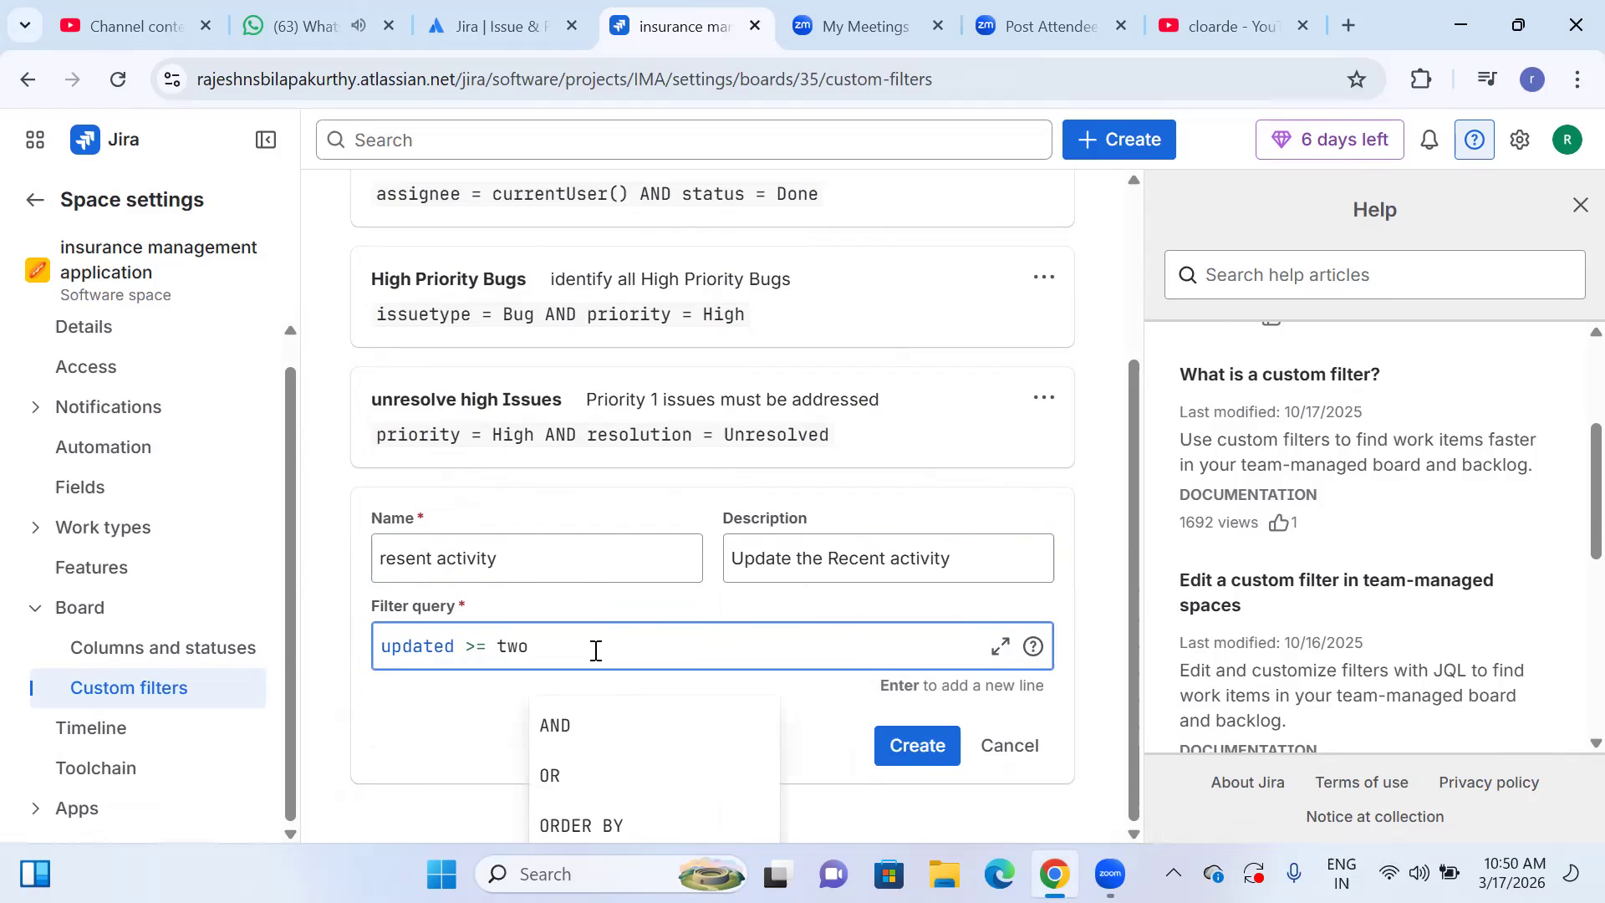
key("BackSpace")
key("BackSpace")
key("BackSpace")
key("BackSpace")
key("BackSpace")
key("BackSpace")
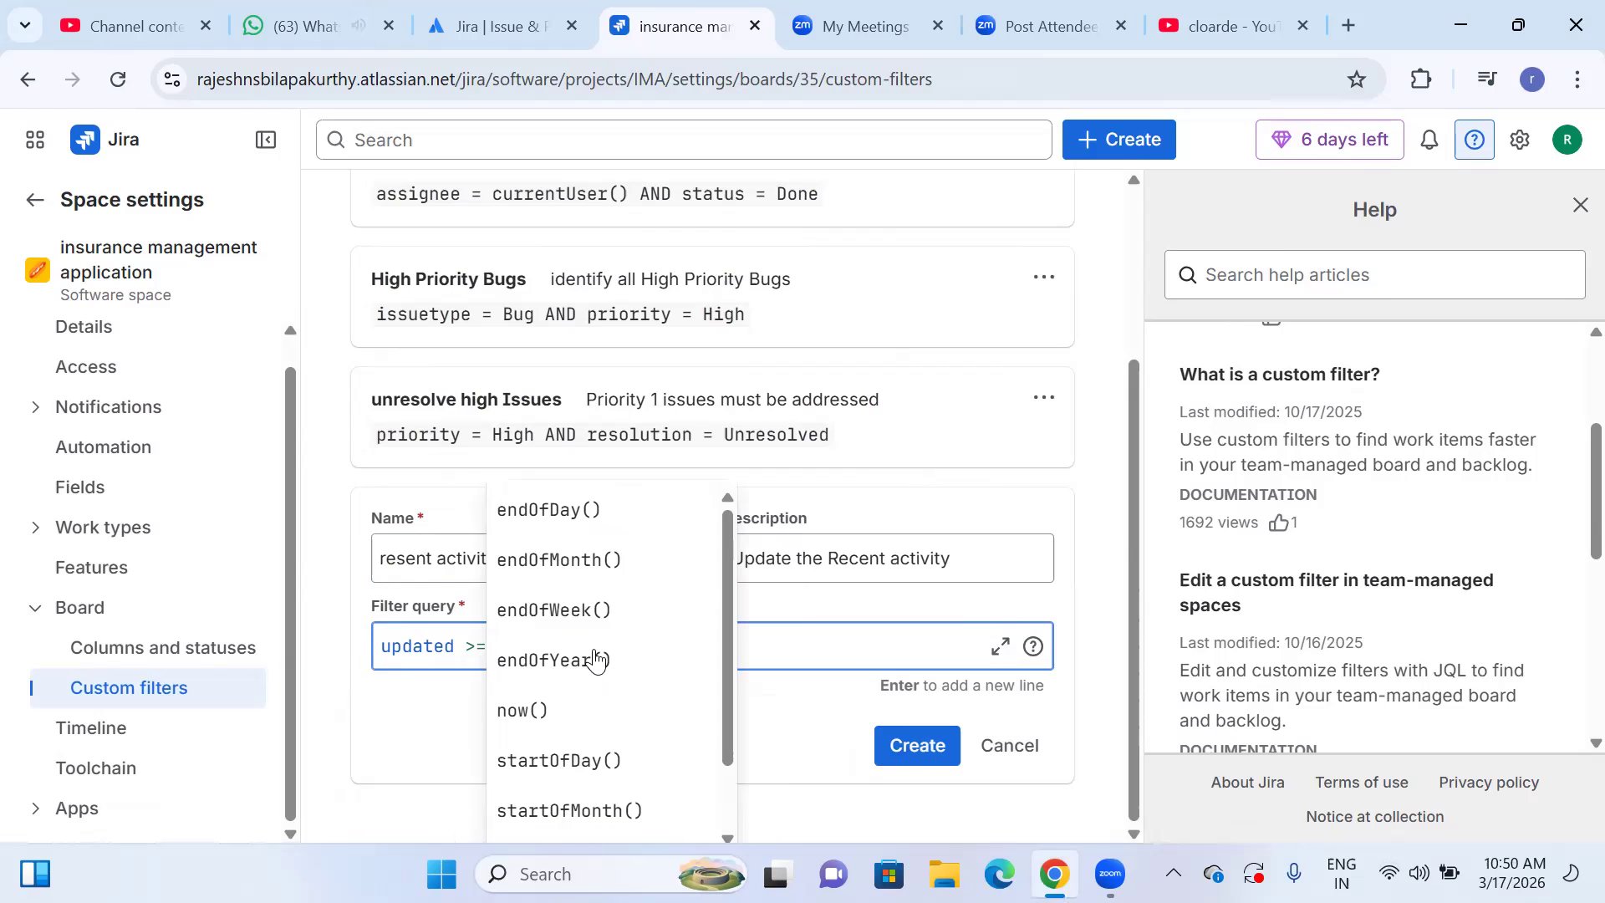
Create the filter under the corrected name "recent activity" with endOfDay() as the query's date value.
left_click(591, 529)
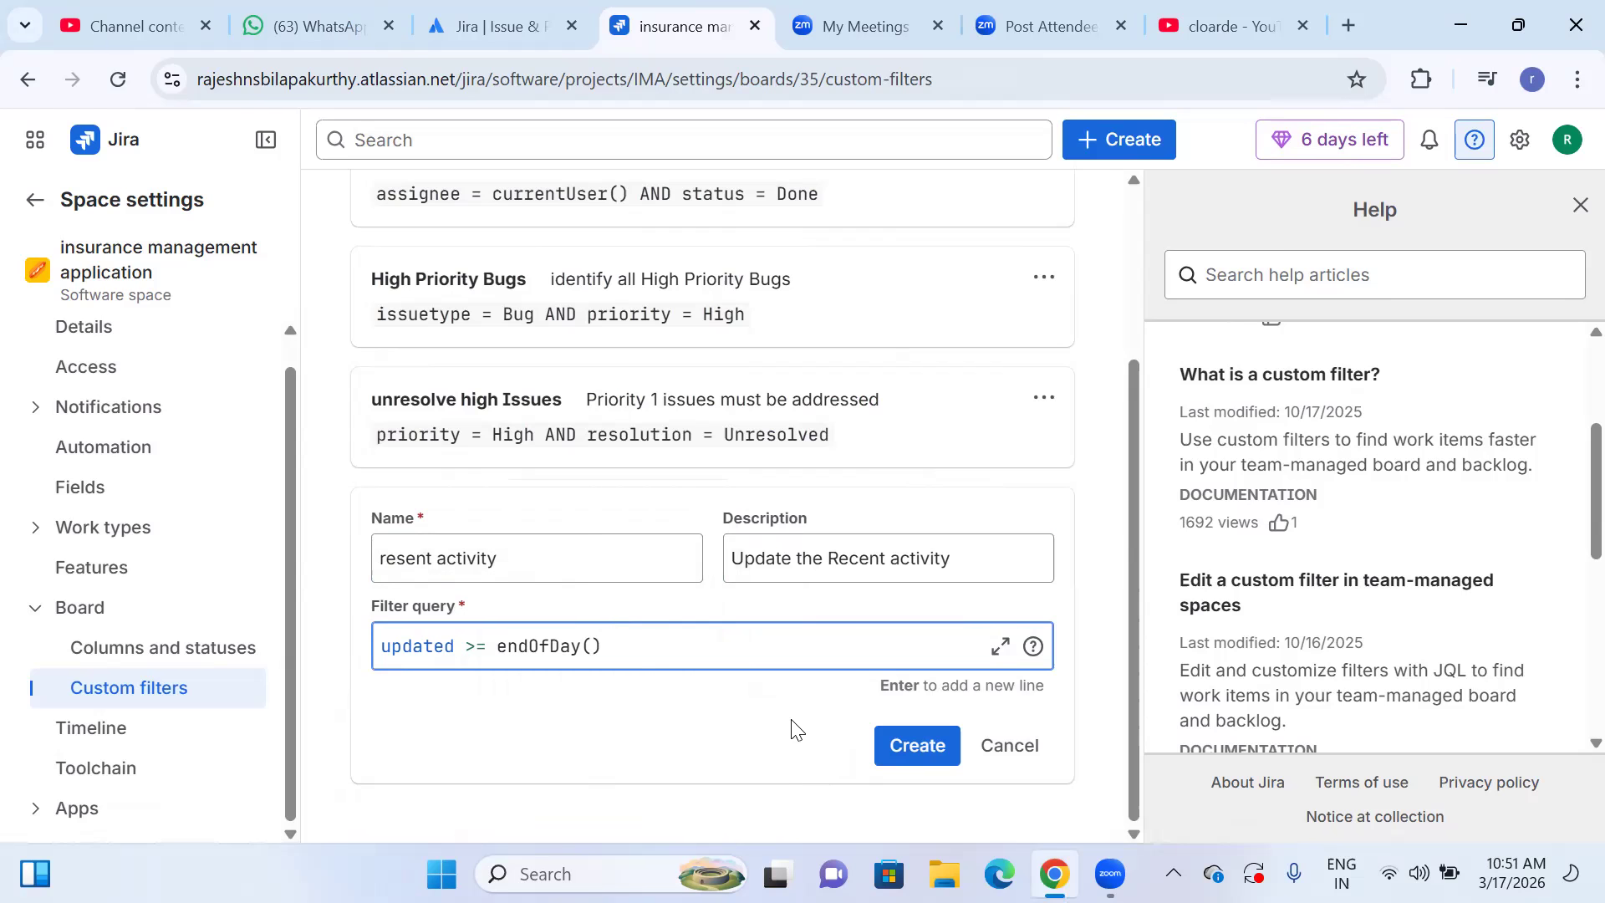
left_click(407, 558)
key("BackSpace")
type("c")
left_click(520, 567)
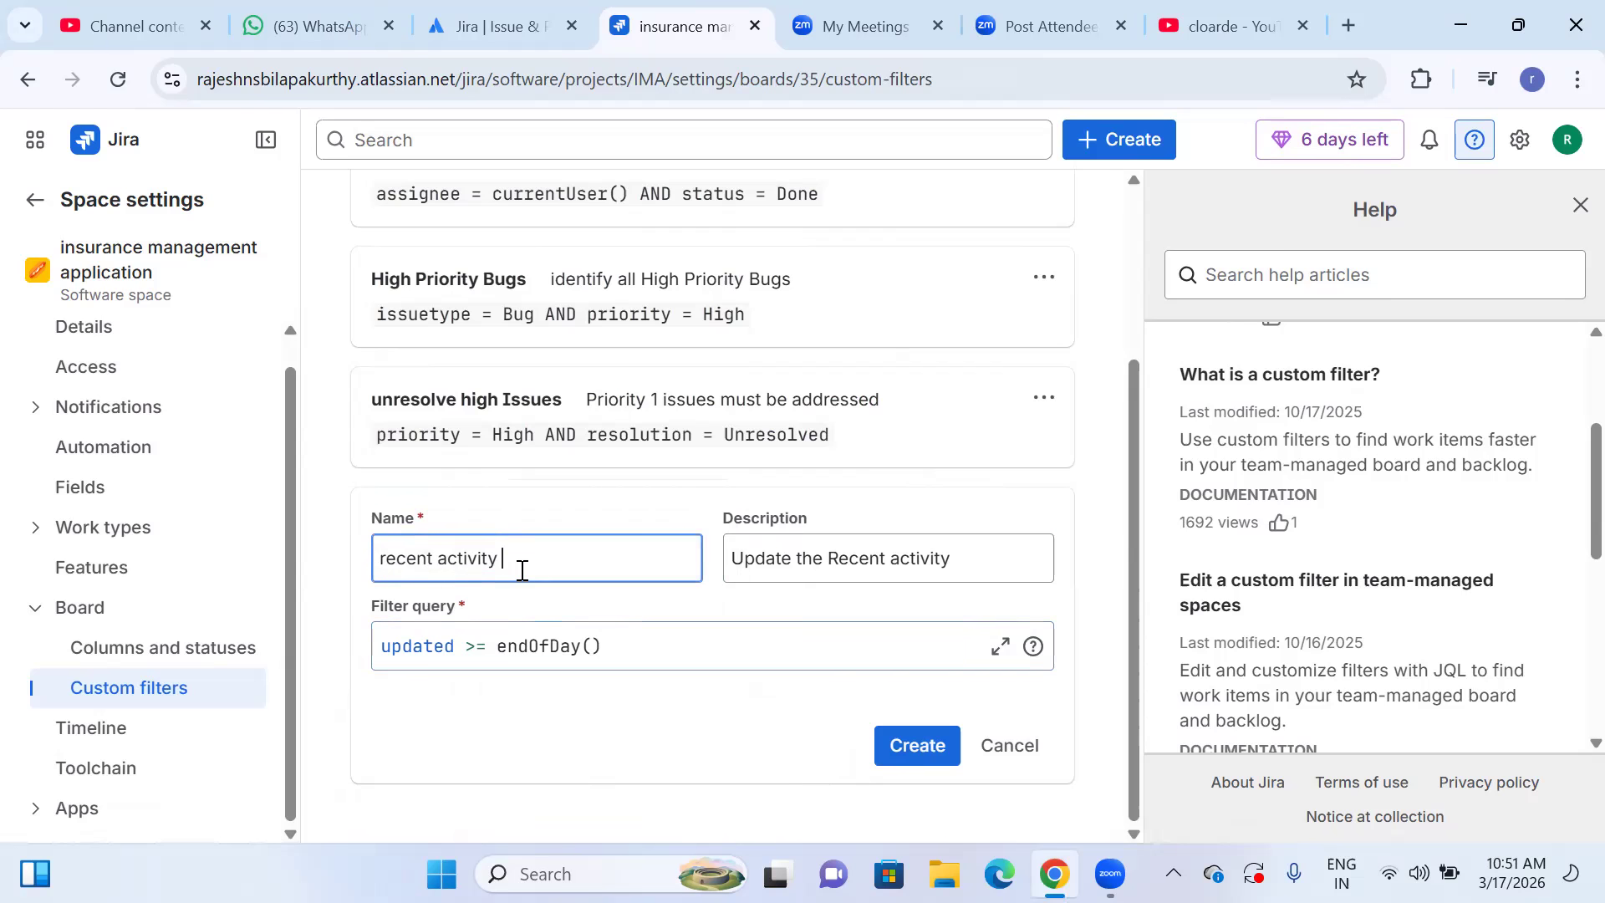
left_click(913, 756)
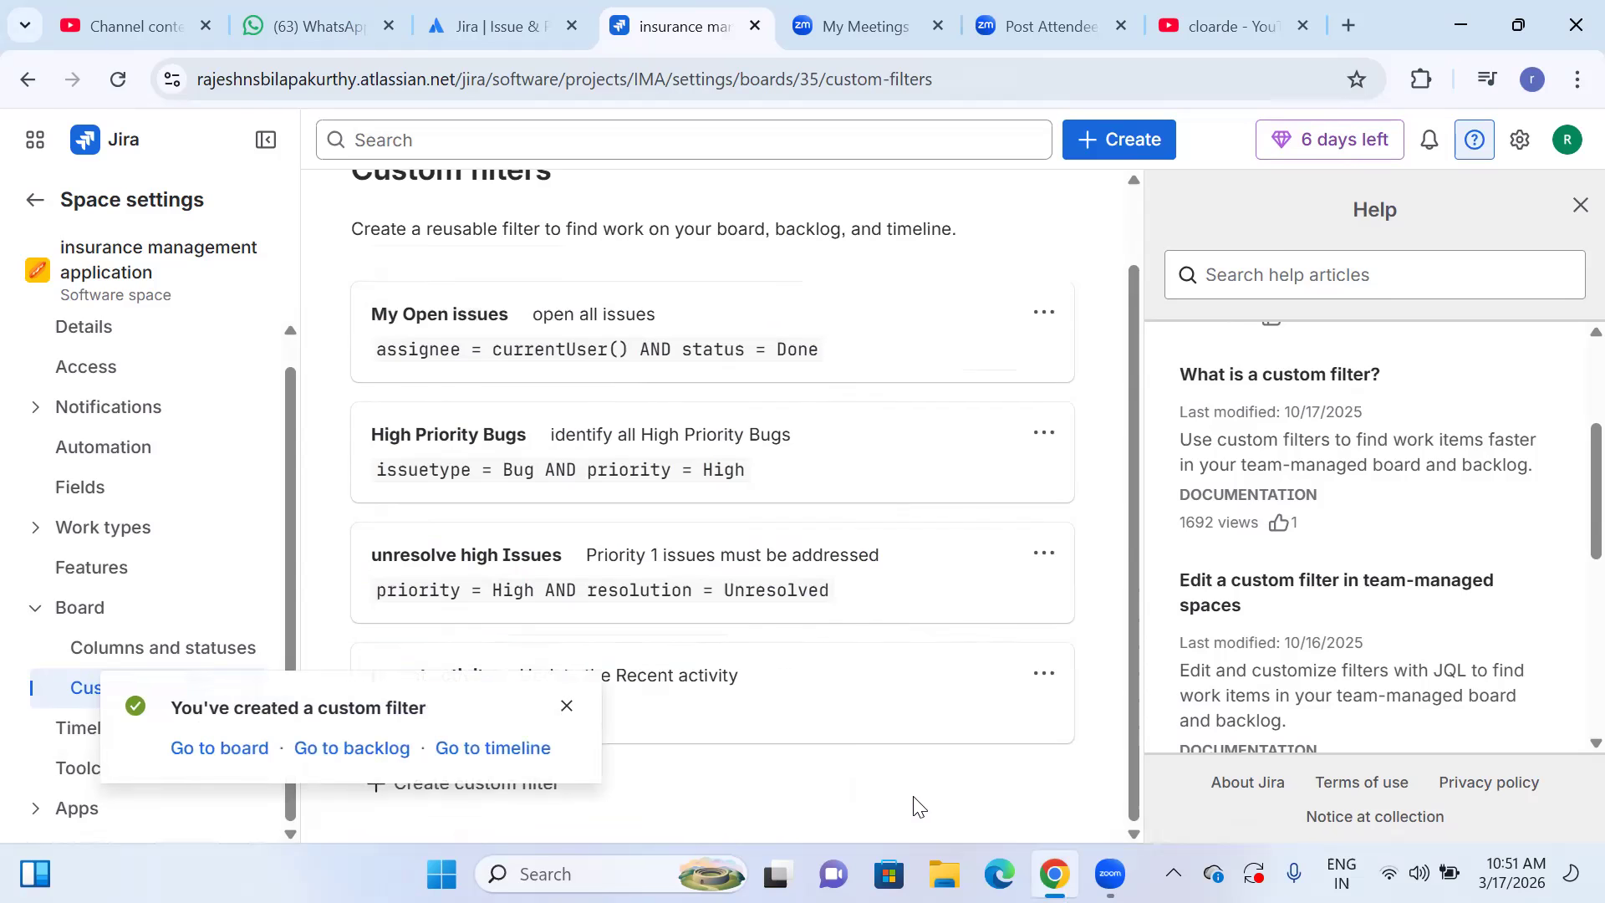
left_click(567, 707)
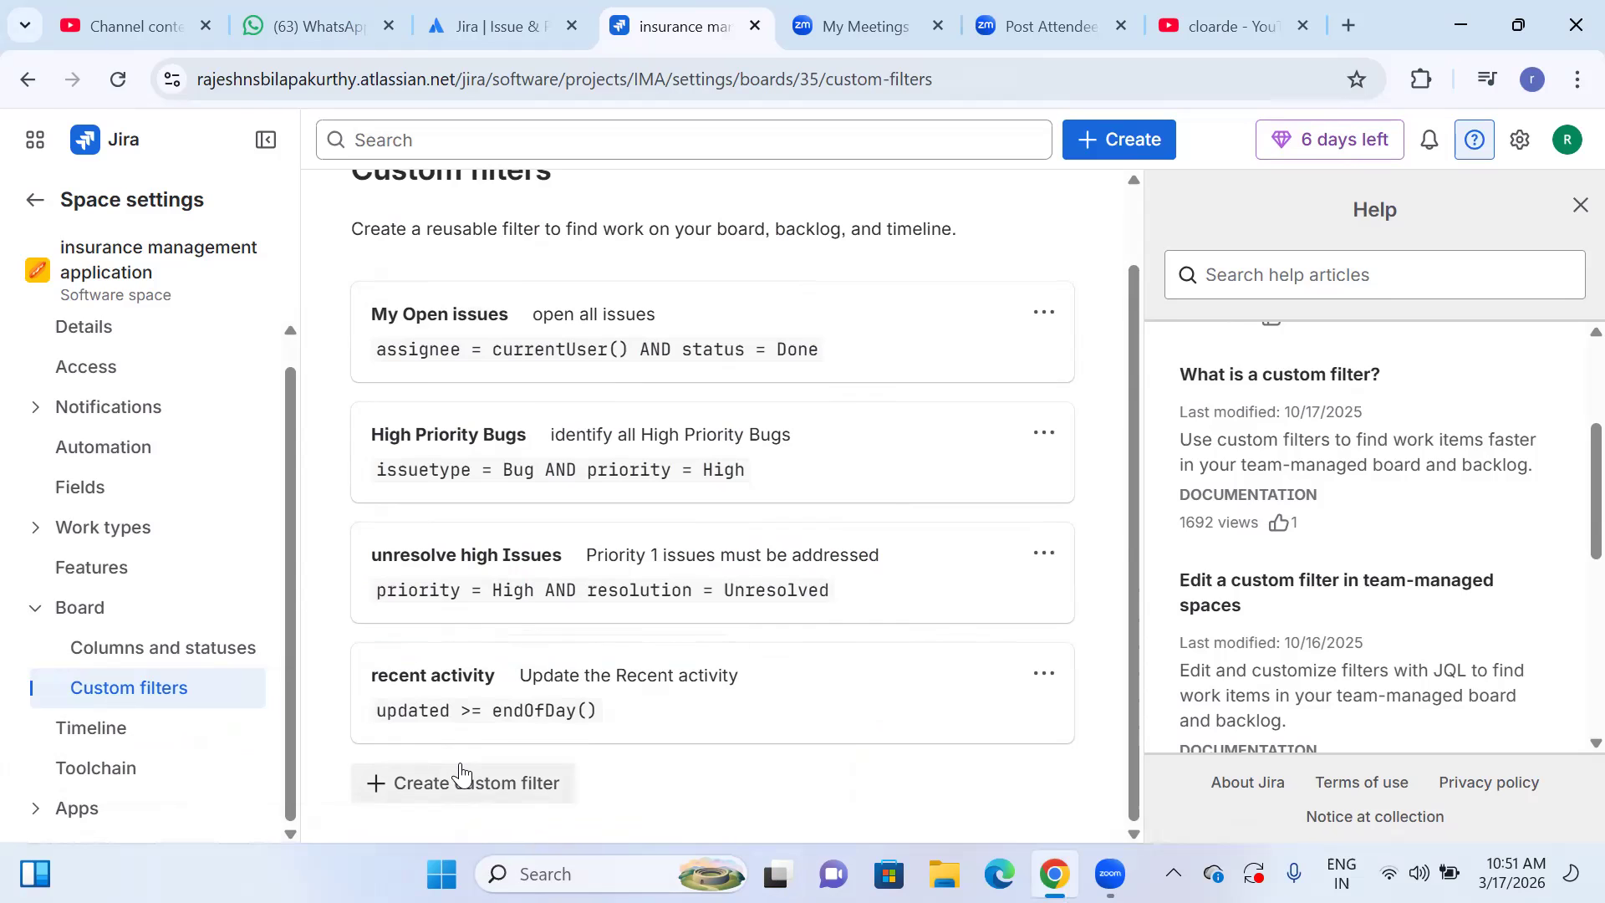
Start another custom filter and name it "unscheduled work".
left_click(552, 795)
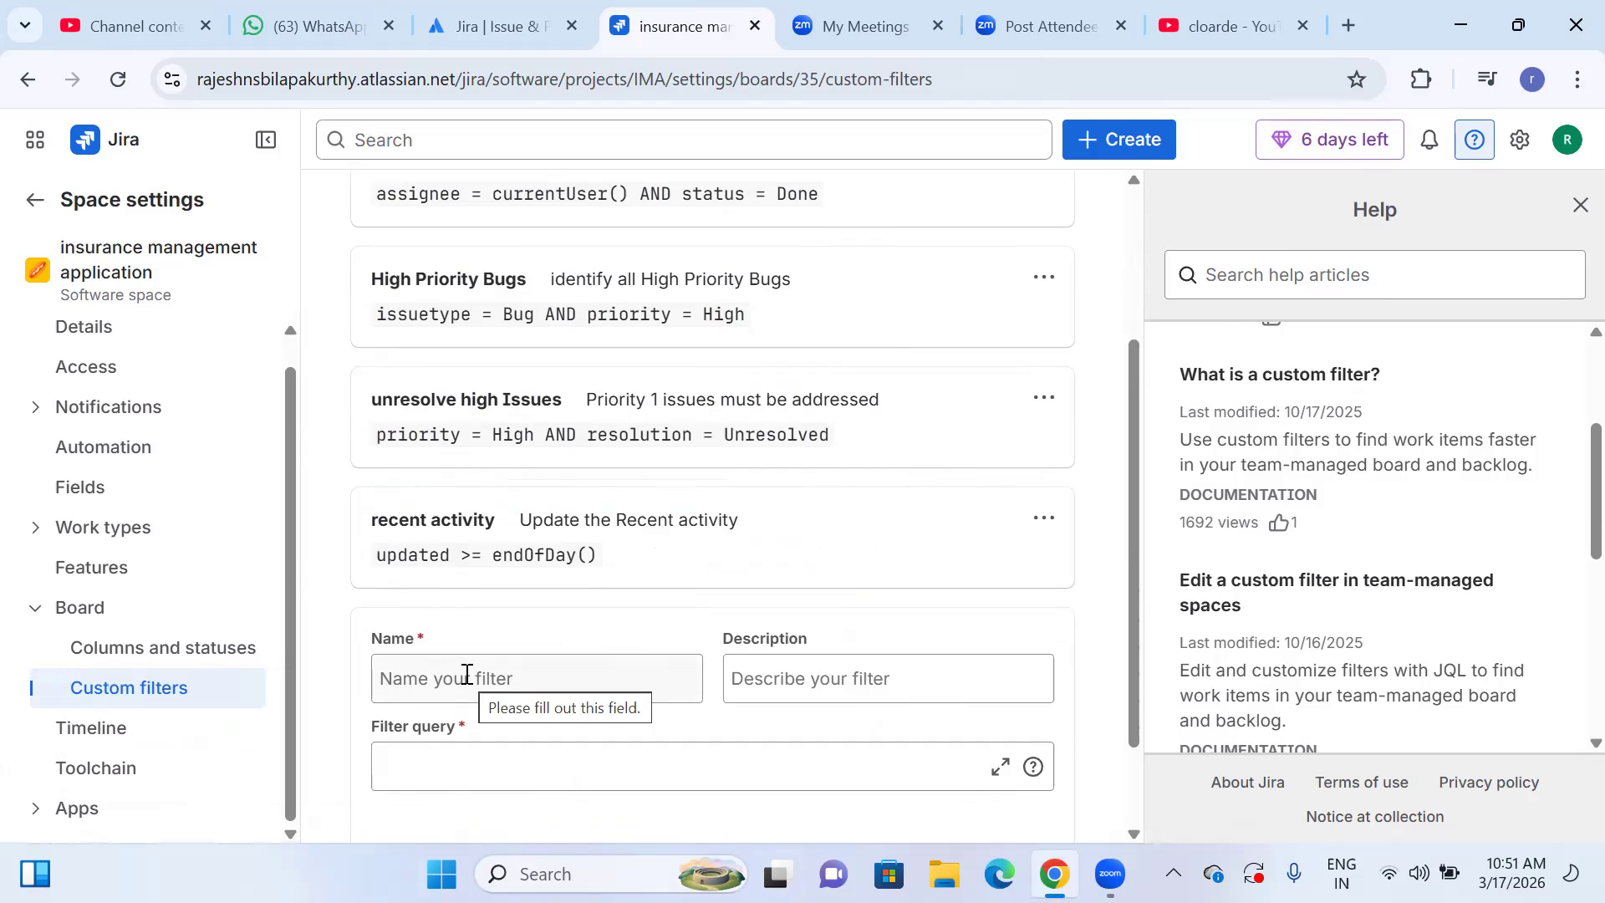
left_click(466, 676)
type("unscheduled")
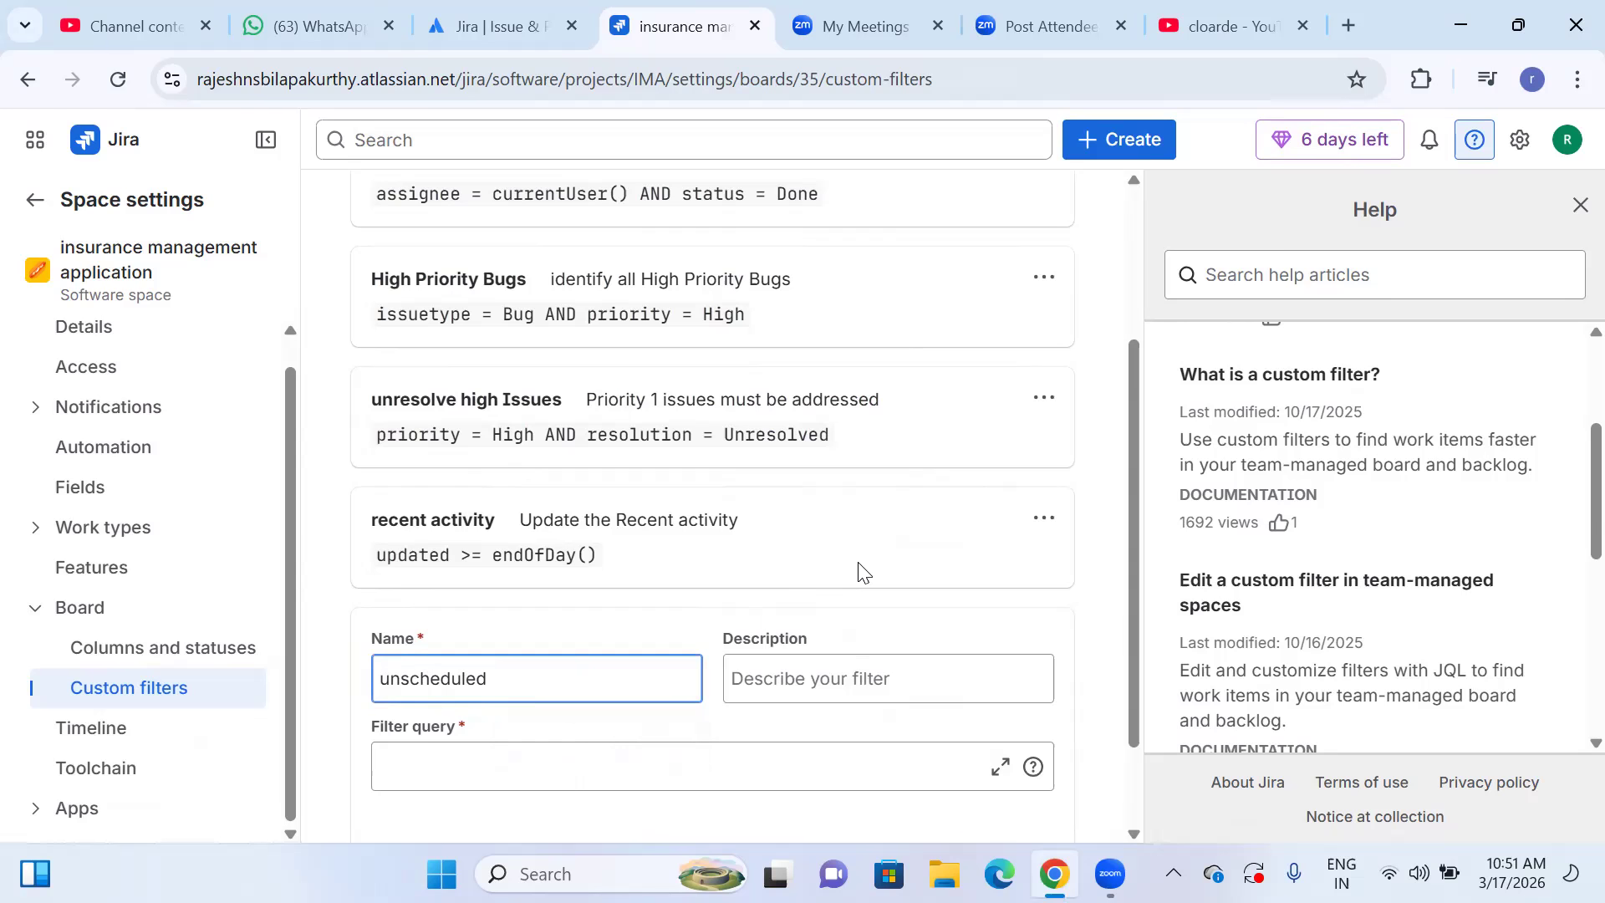
type(" work")
Enter "unscheduled work items listed" as the new filter's description, correcting the misspelled word.
left_click(894, 673)
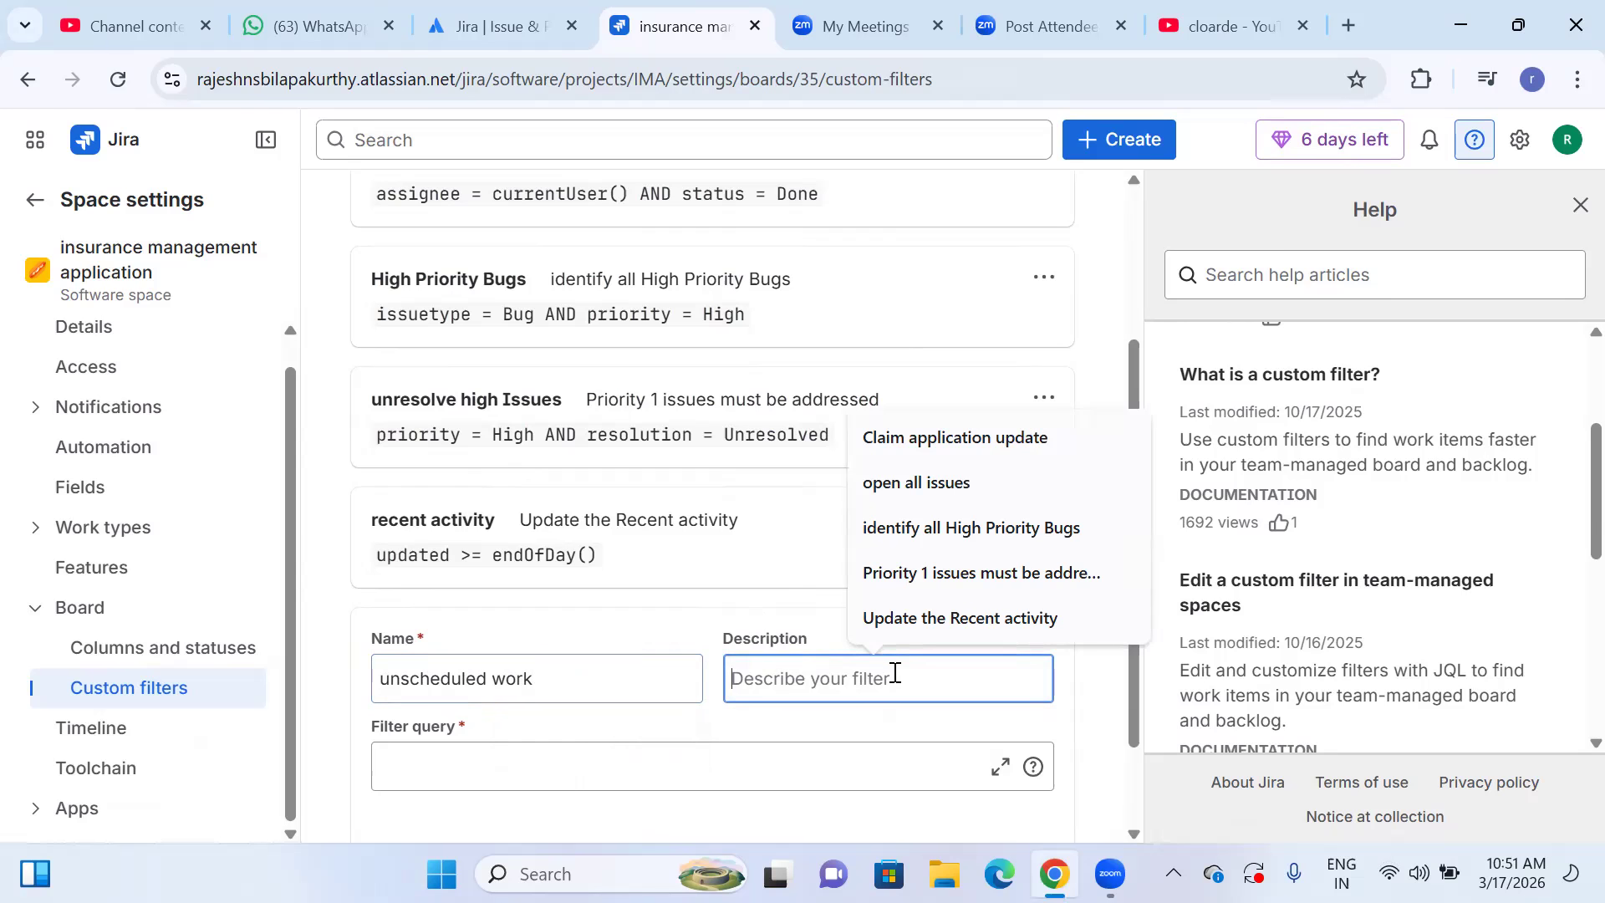
type("unsc")
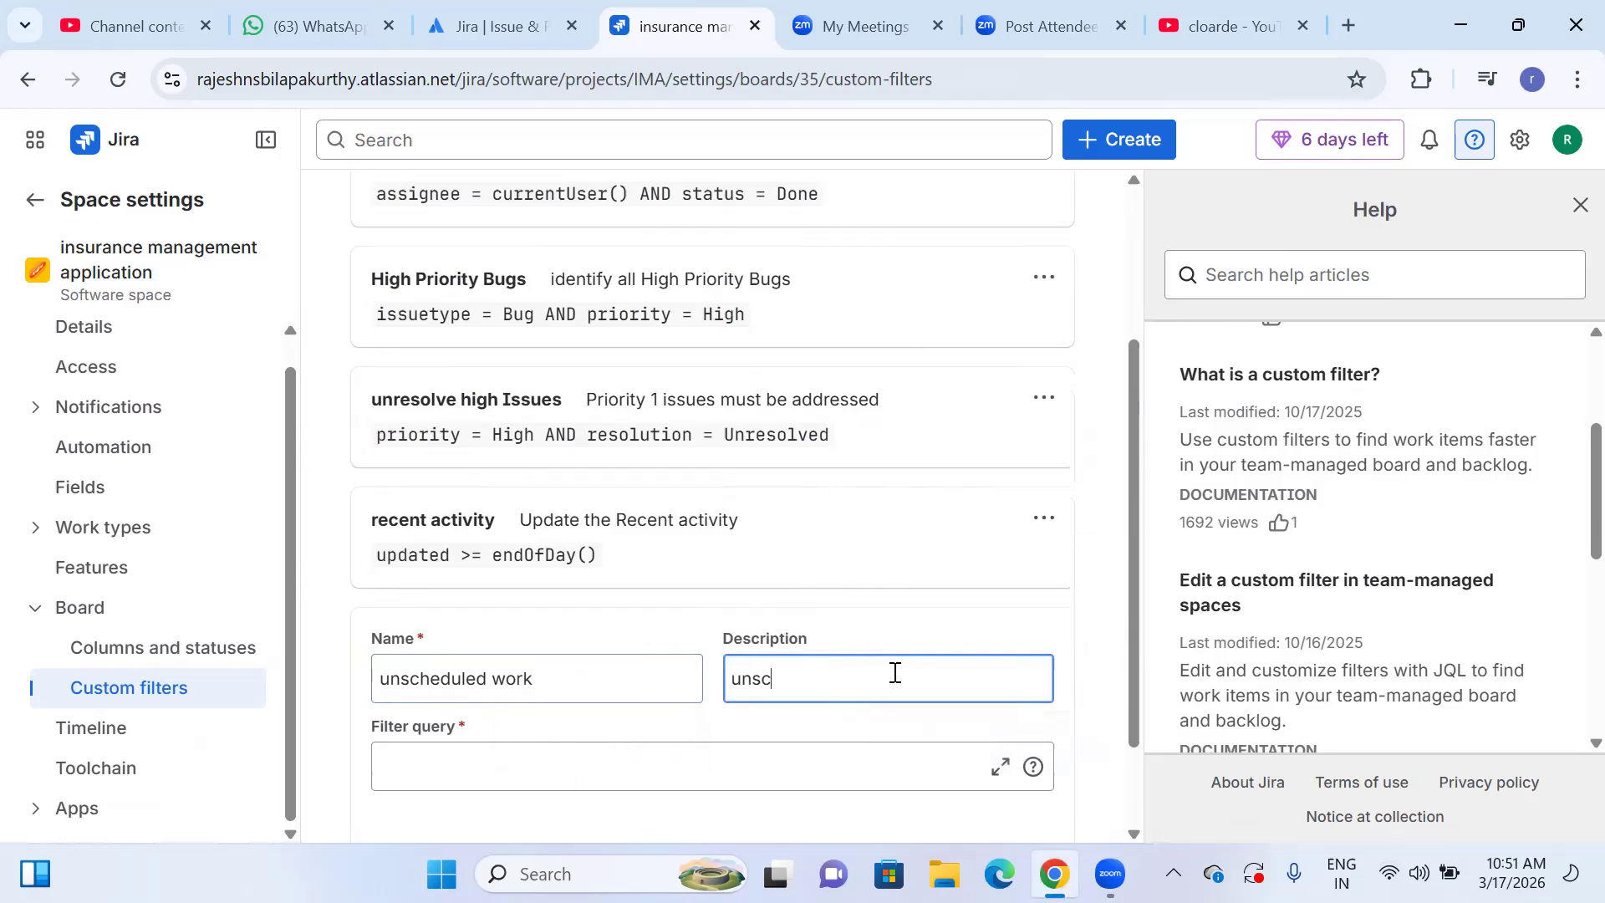
type("heduled work iteams")
right_click(920, 677)
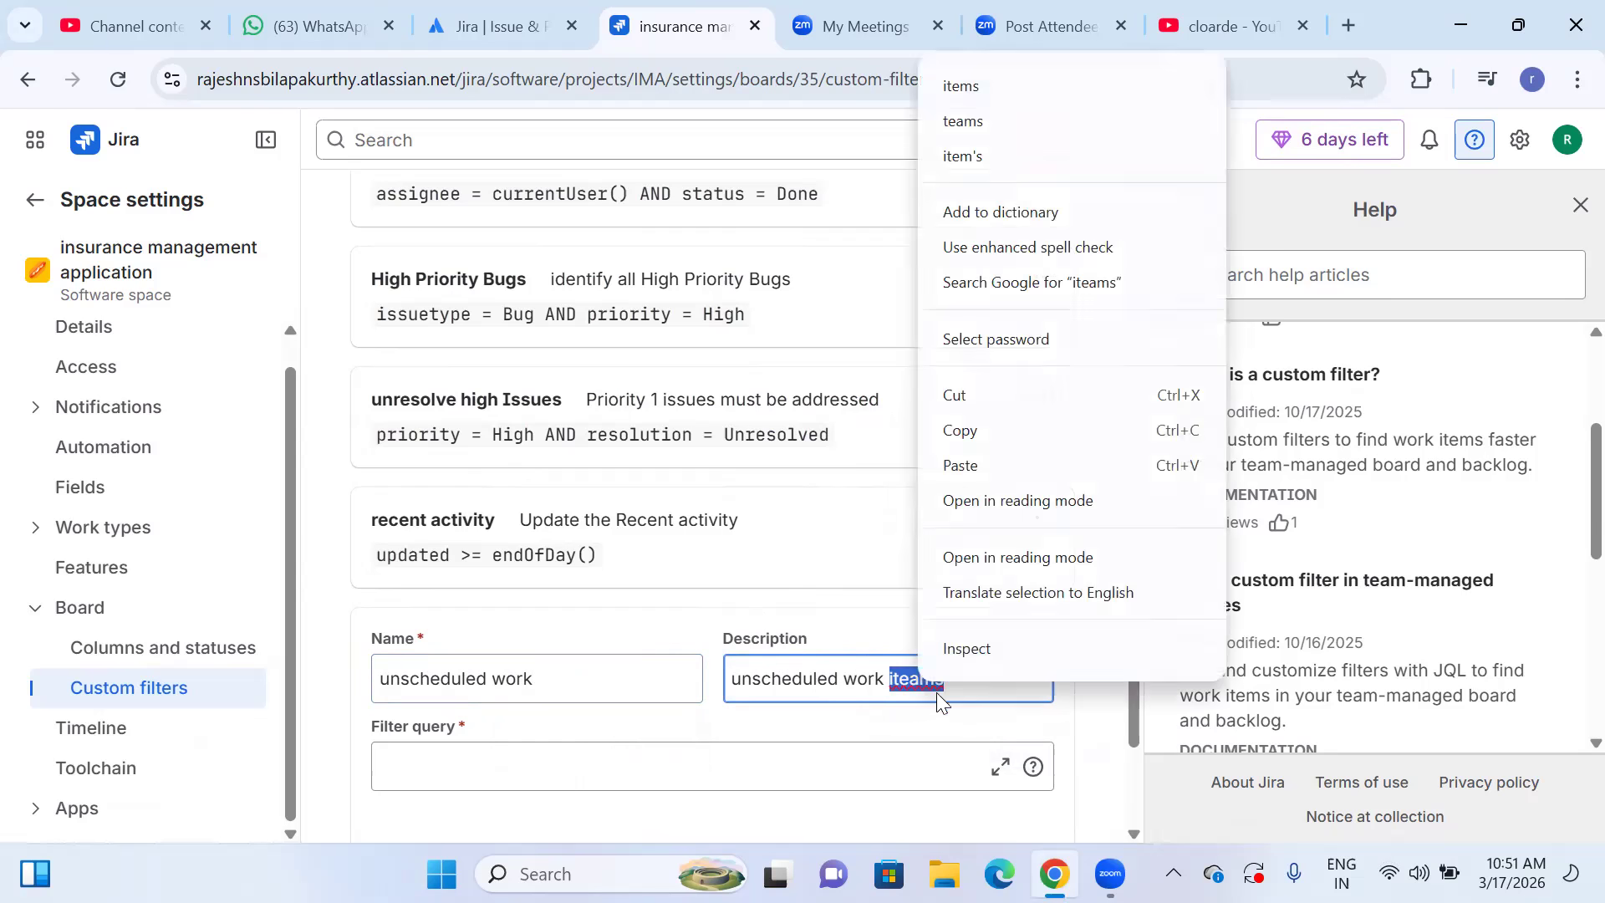
left_click(962, 87)
type("listed")
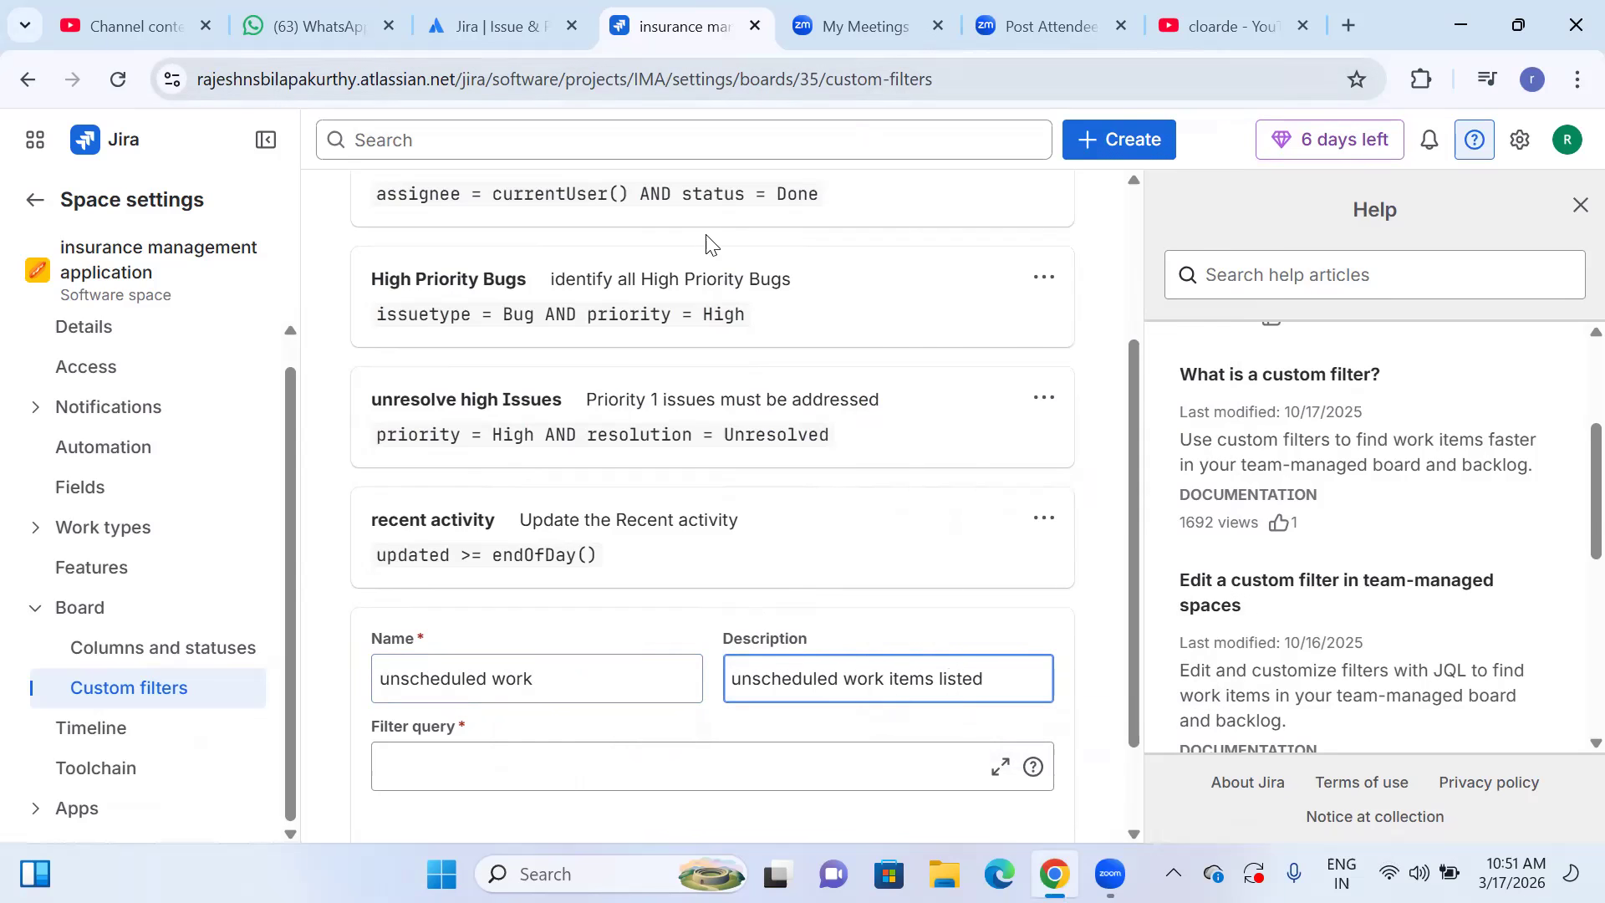
Enter the condition fixVersion is EMPTY in the new filter's query.
left_click(448, 776)
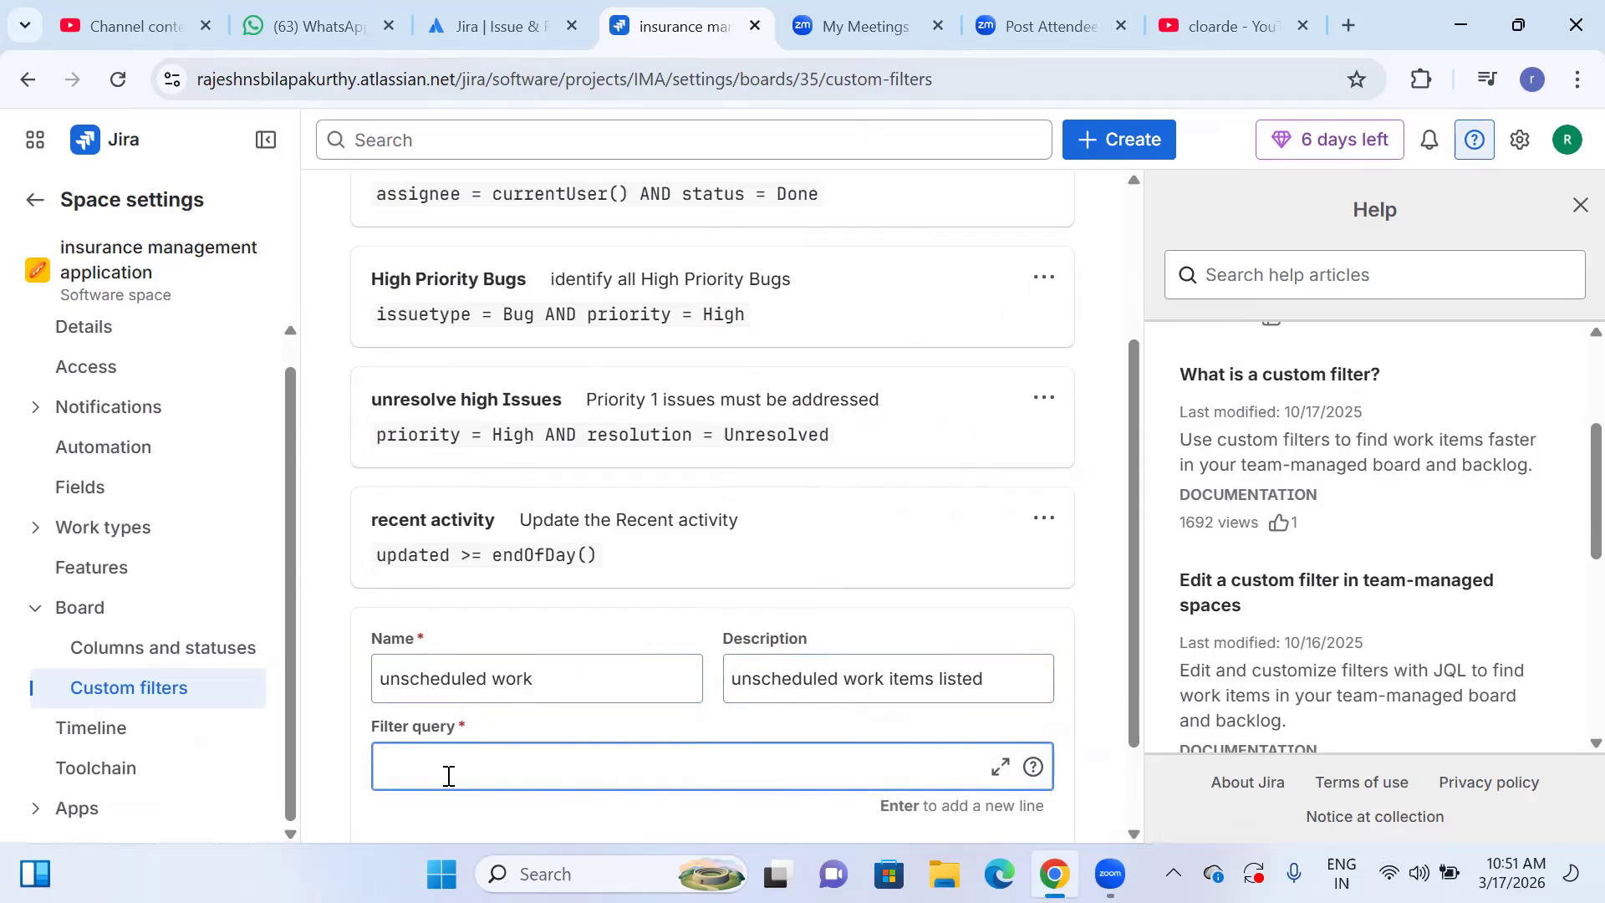
type("fix")
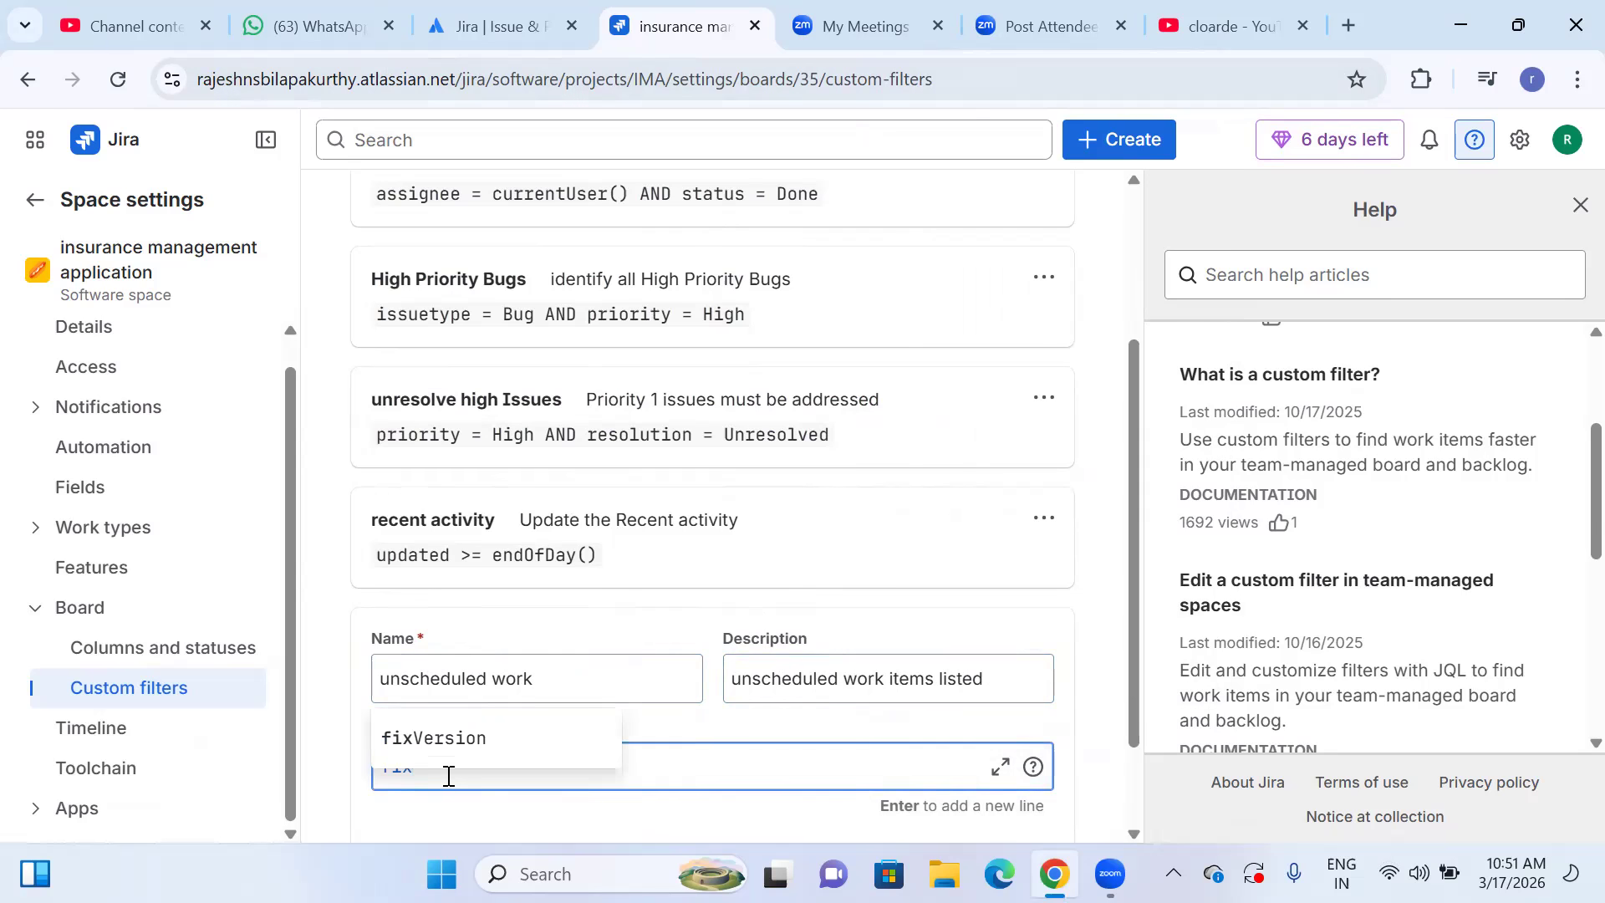
left_click(474, 739)
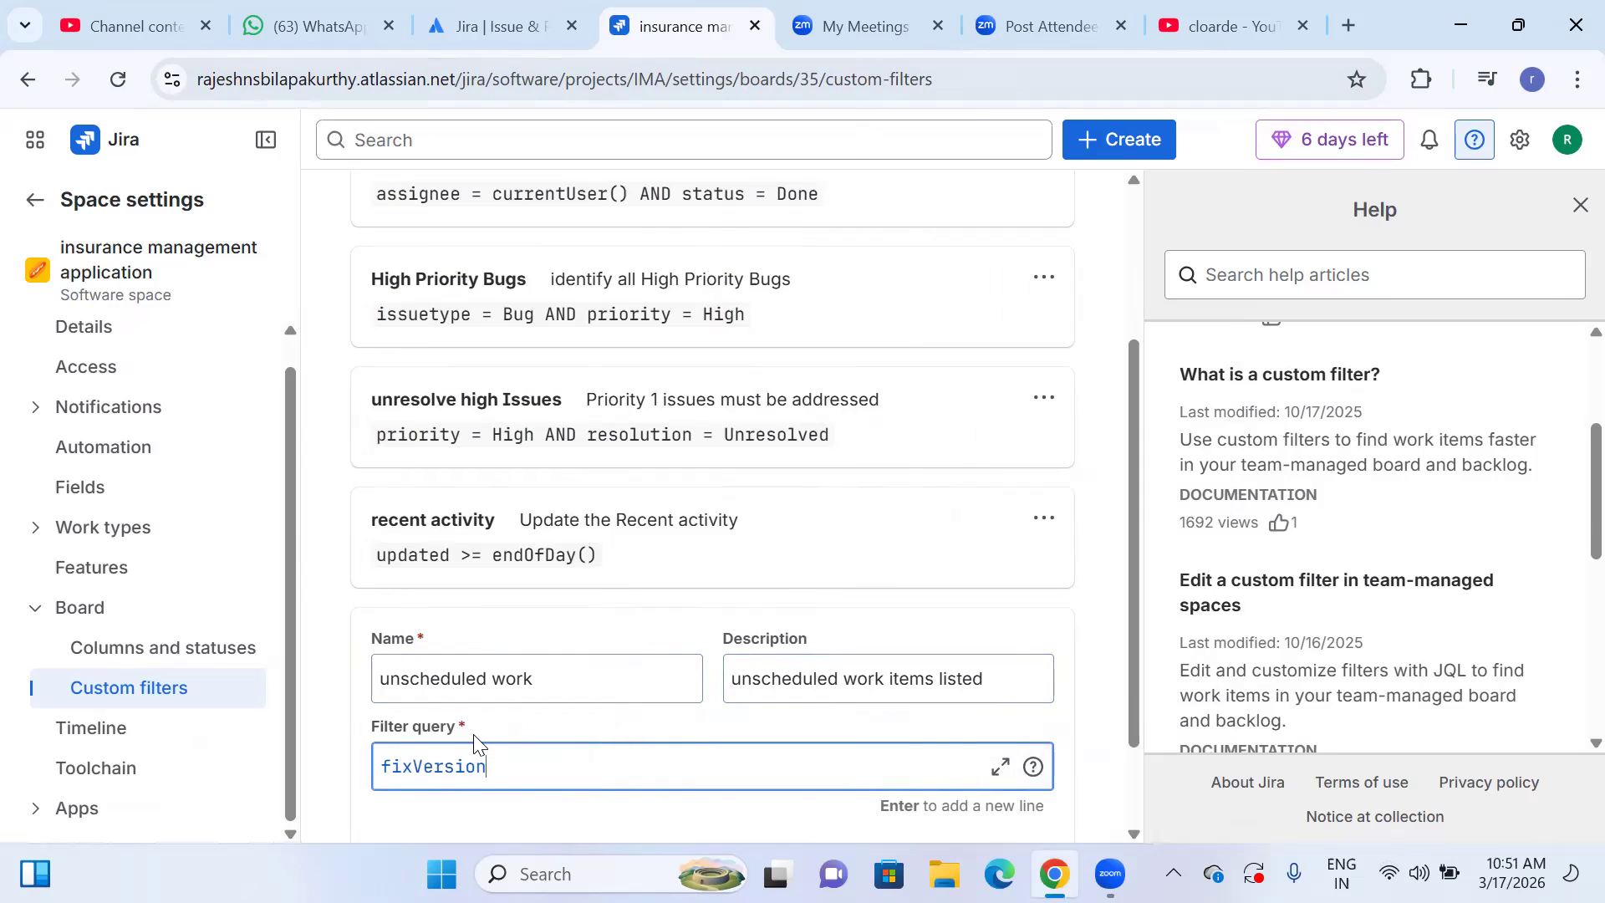
type("is")
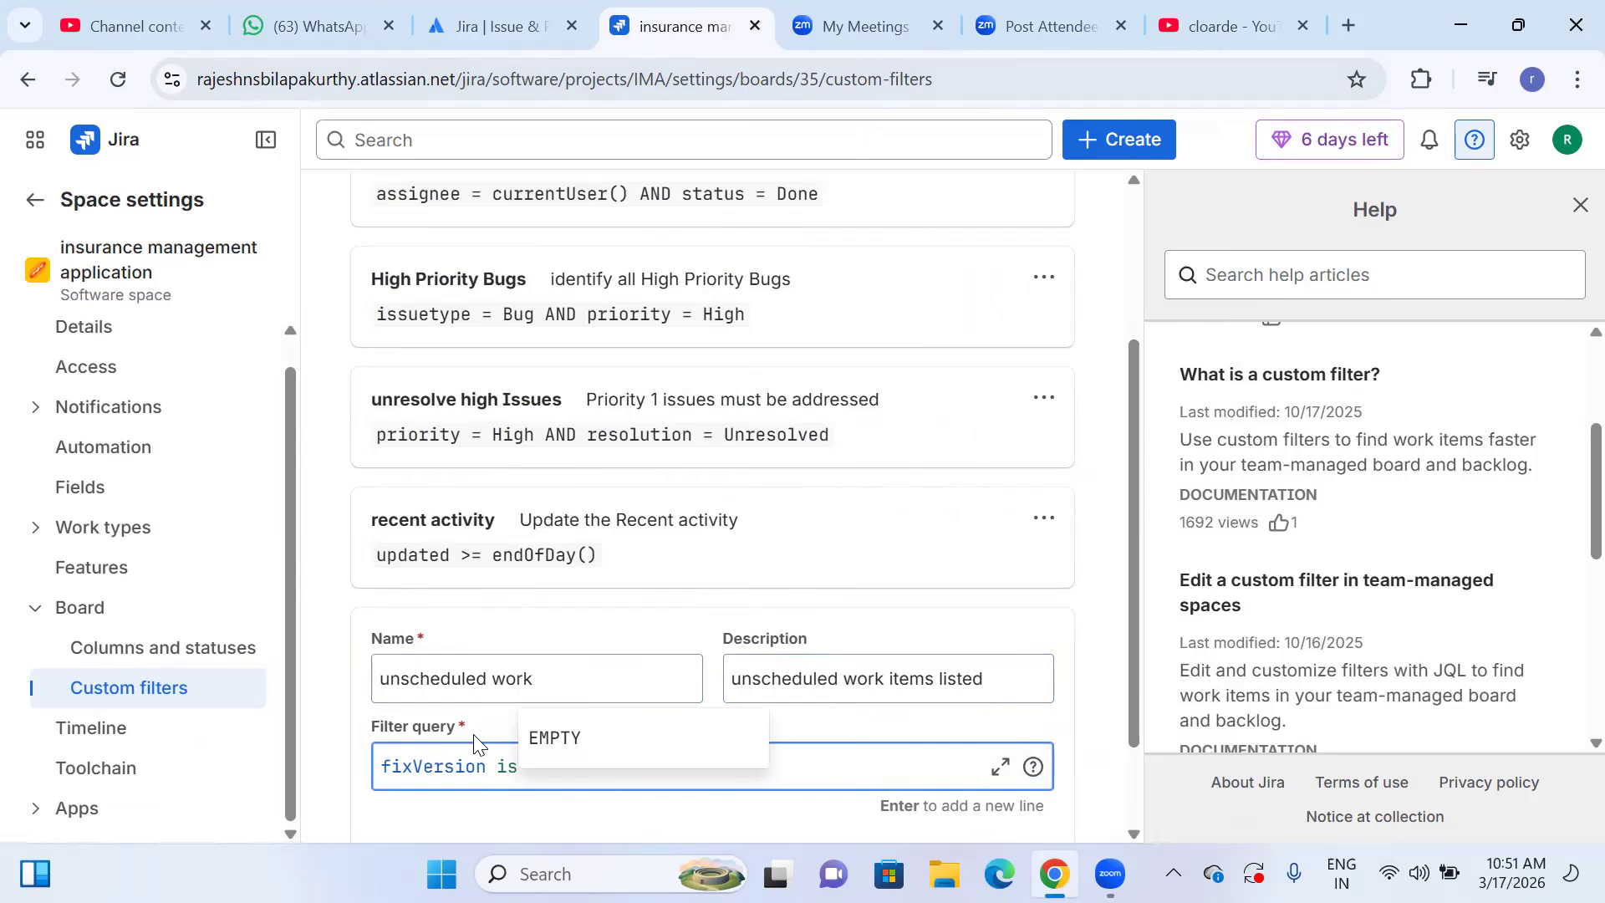
left_click(555, 740)
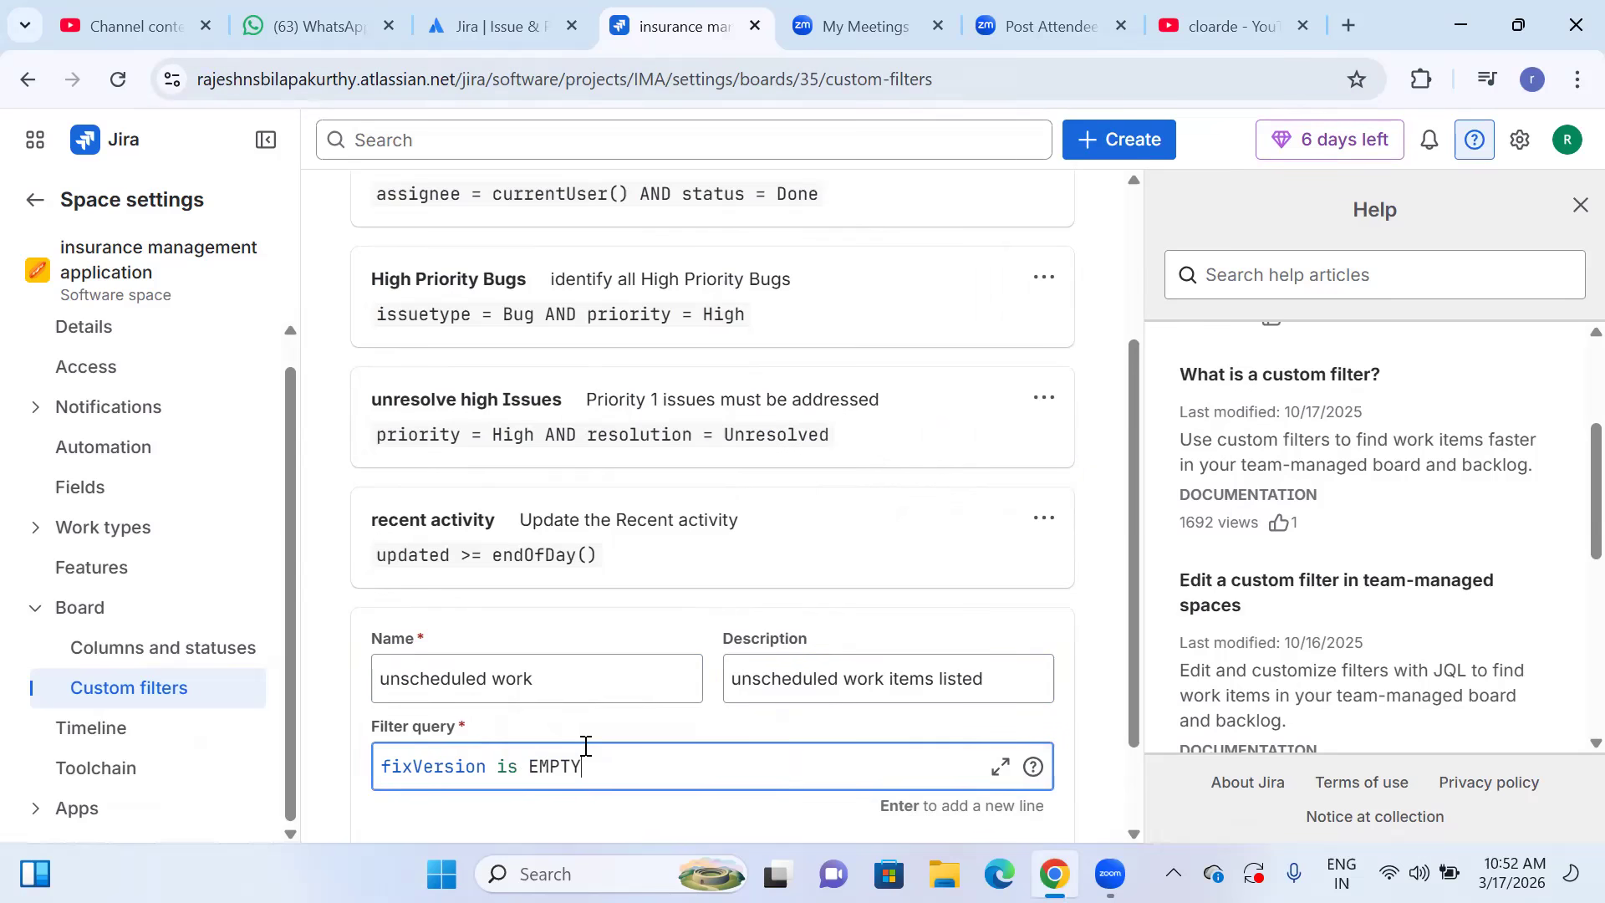
Extend the filter query with AND and a project = condition.
type("and")
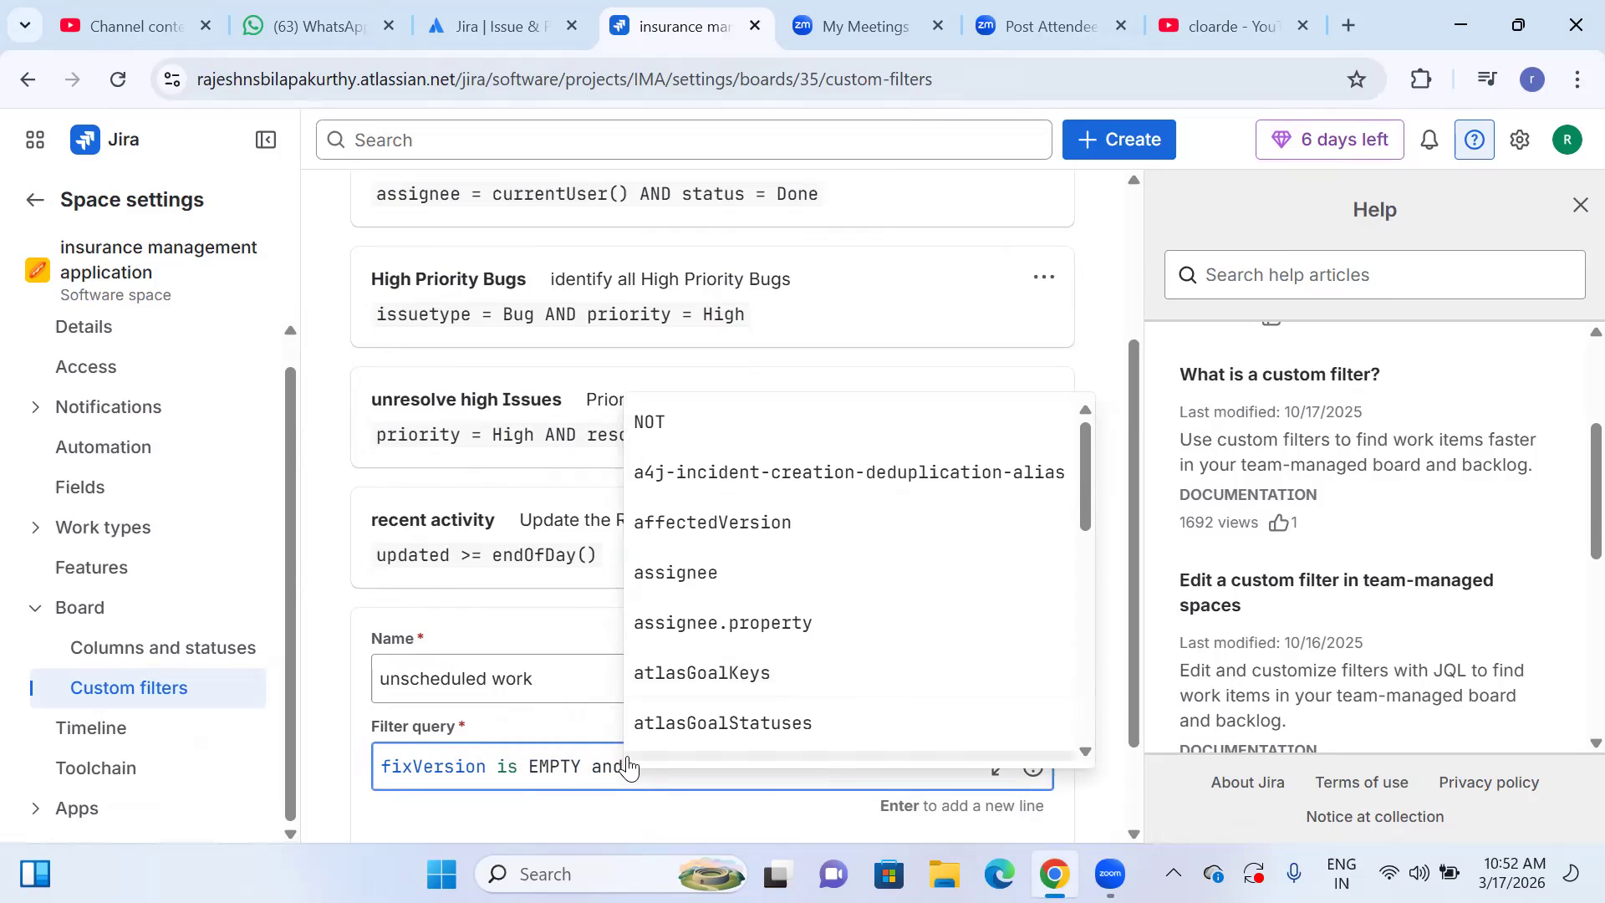
key("BackSpace")
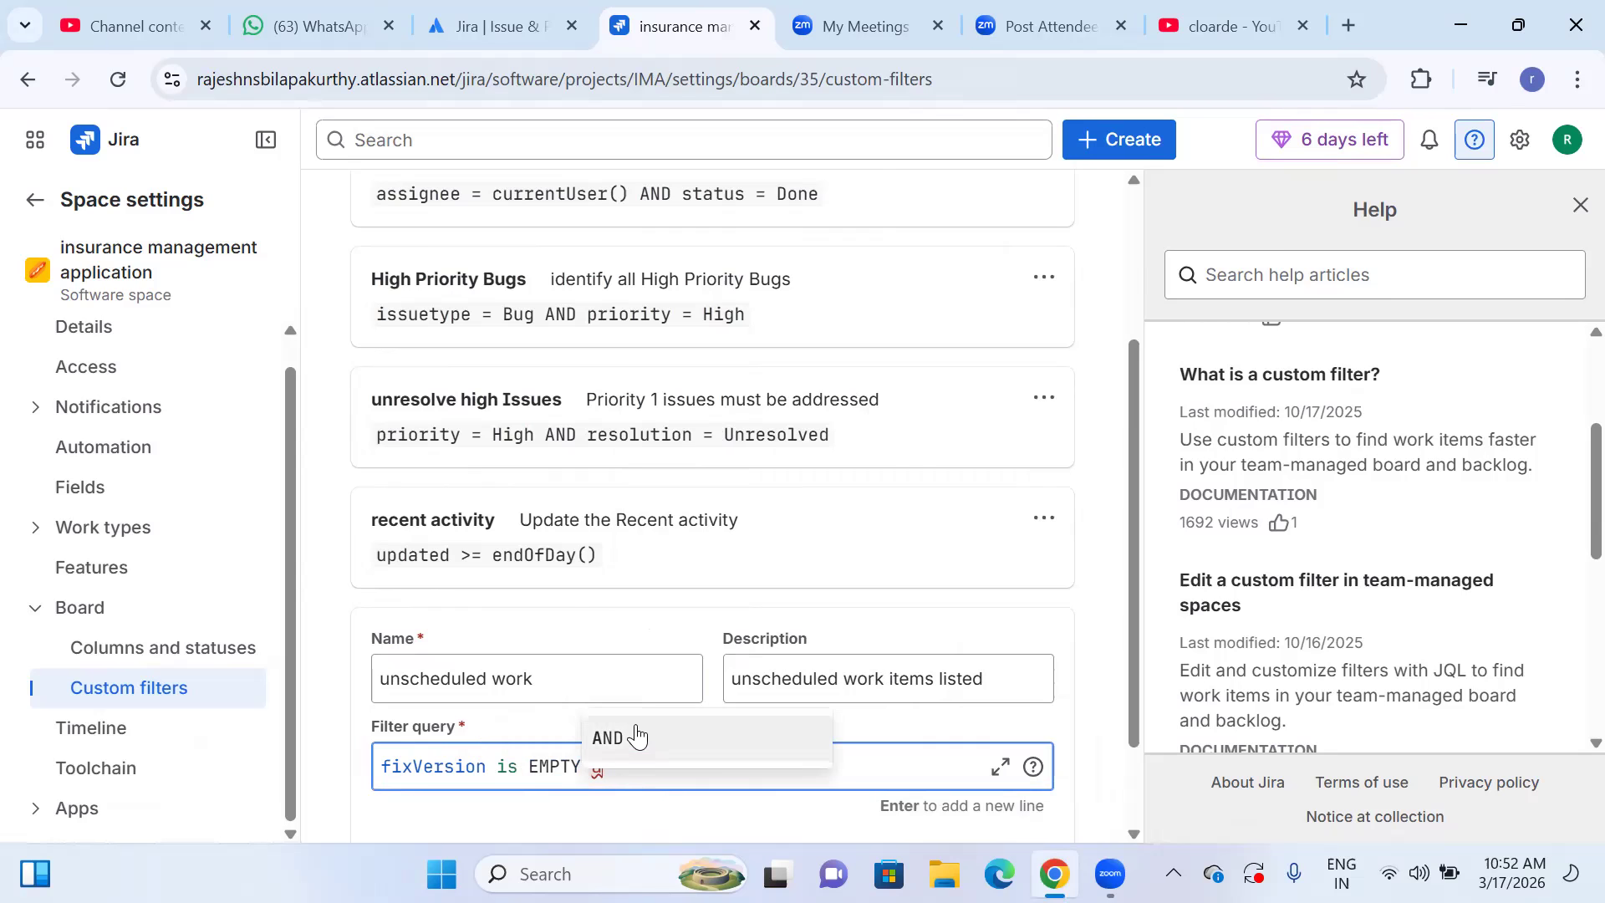
left_click(638, 736)
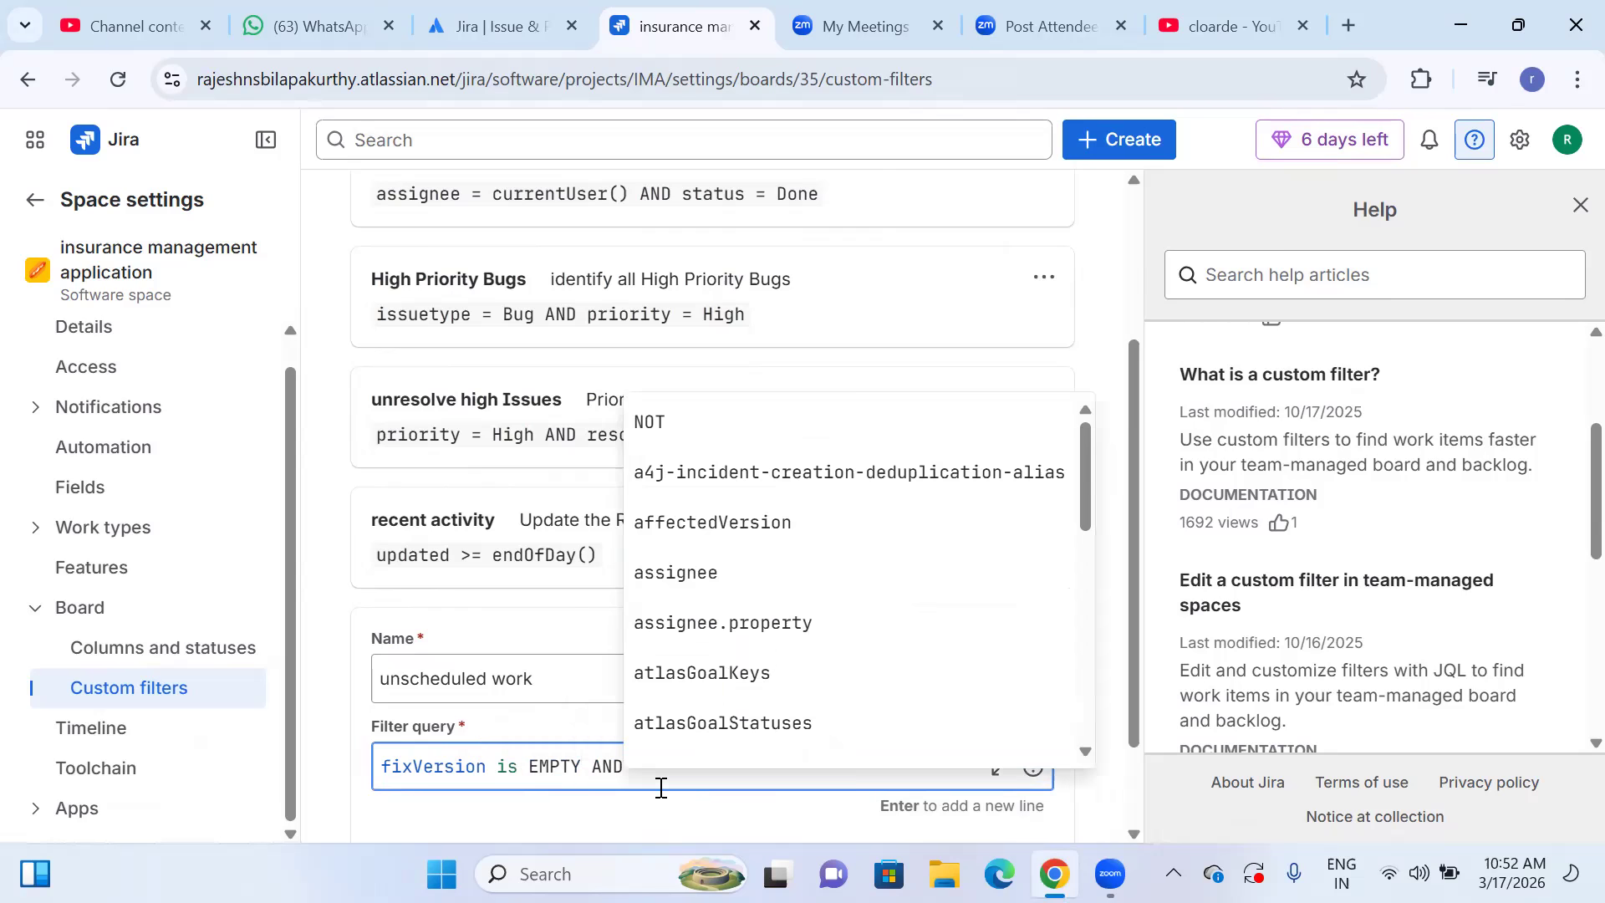
type("pro")
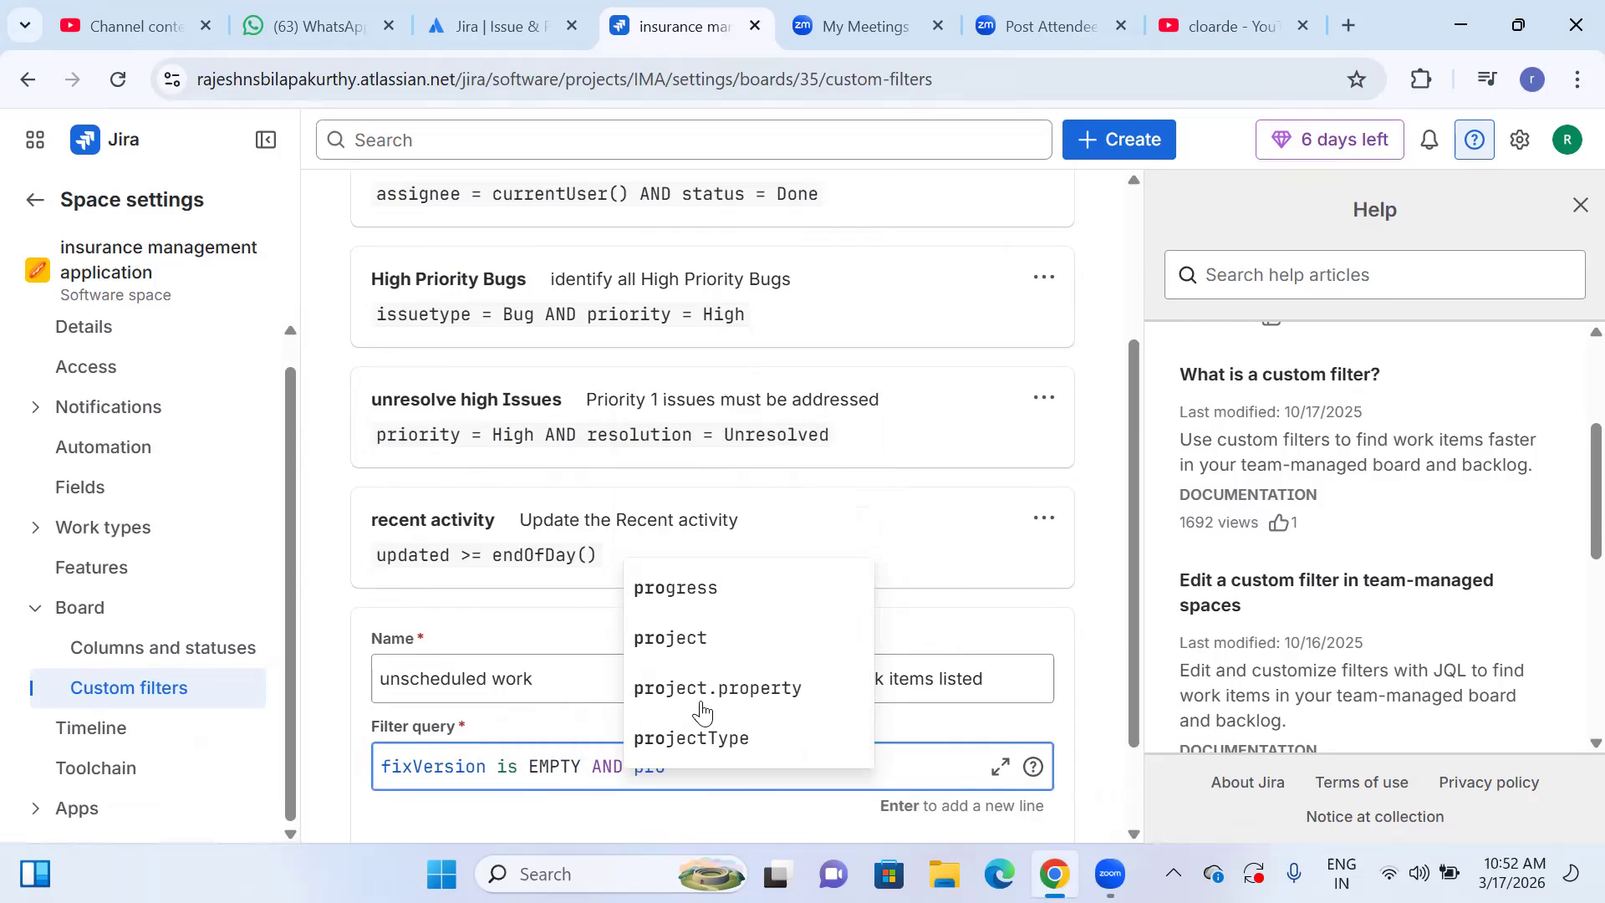
left_click(693, 654)
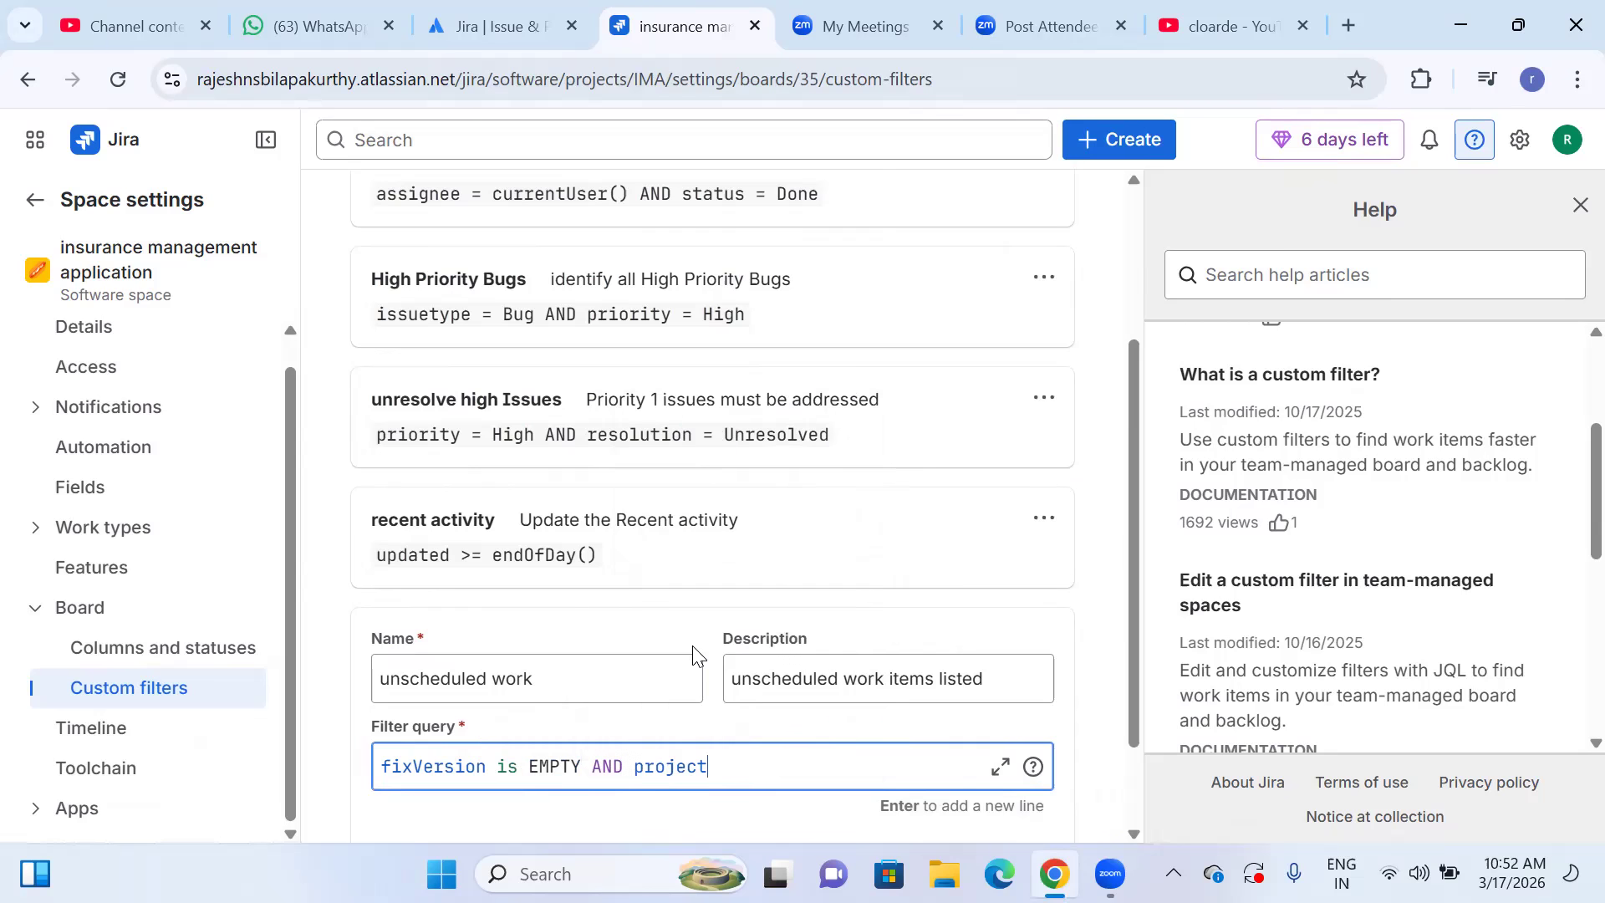
type("=")
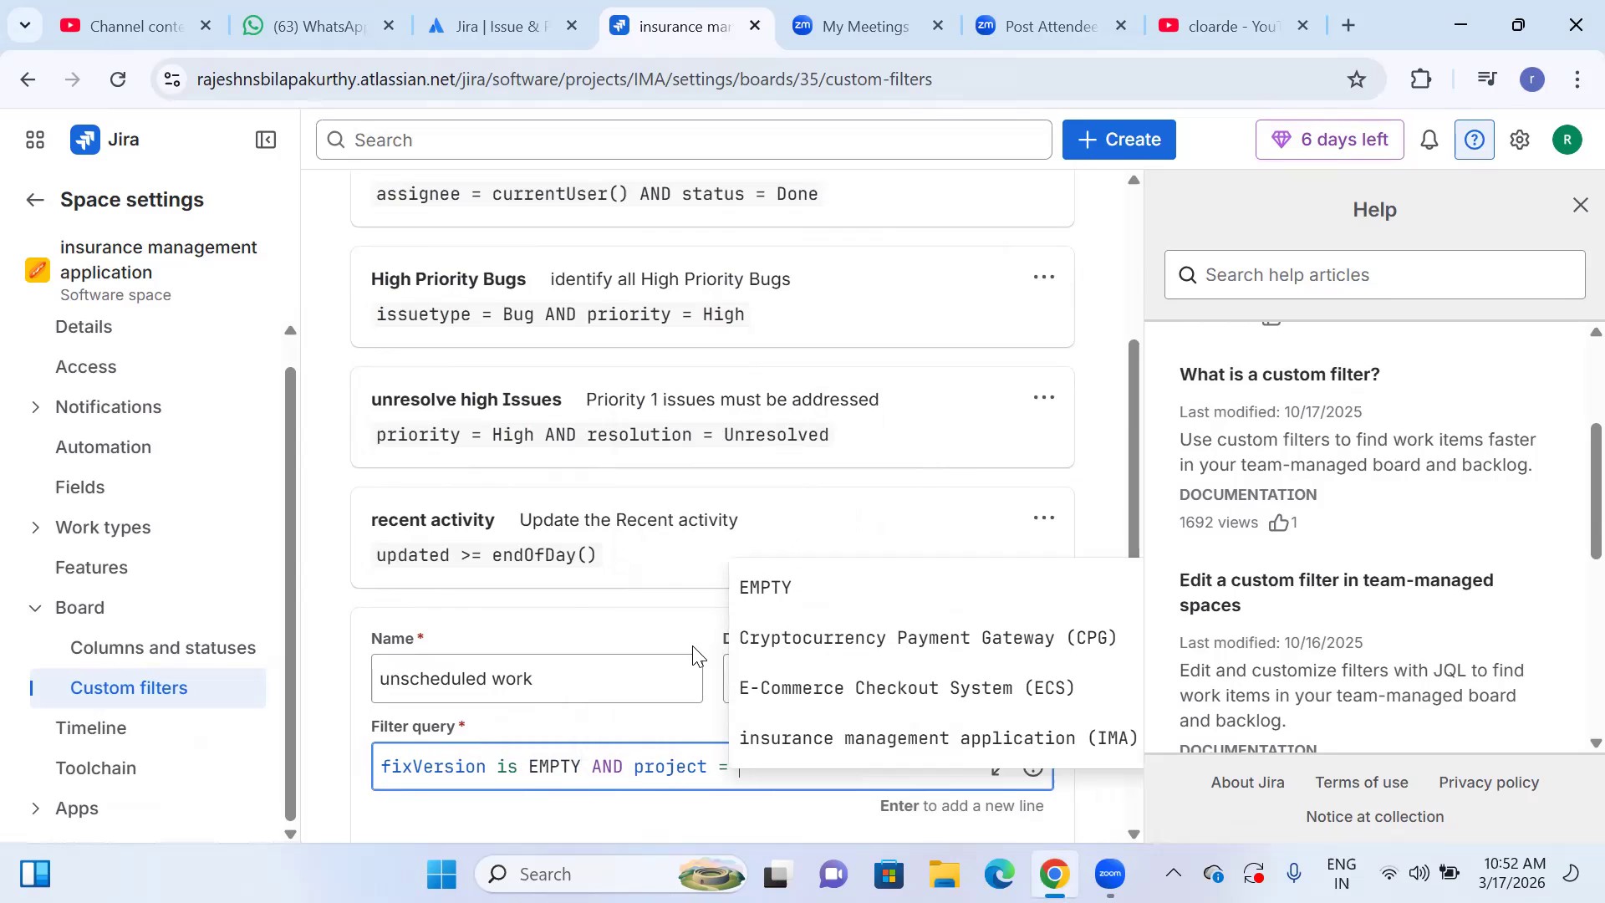
Try proj as the project value in the filter query.
type("proj")
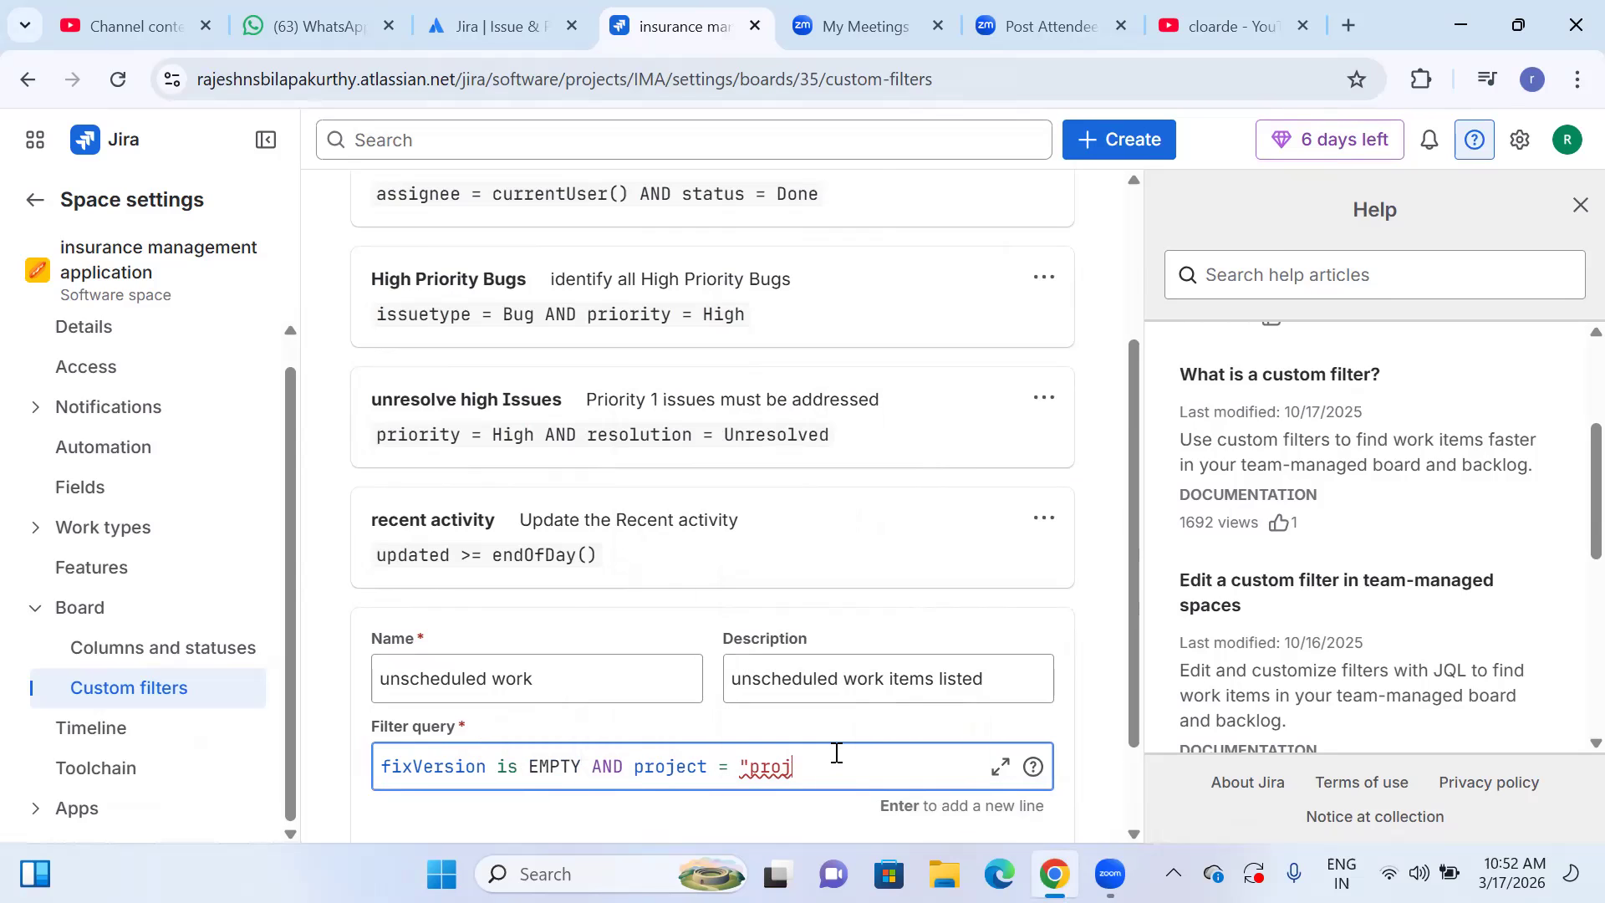
key("BackSpace")
key("BackSpace")
key("BackSpace")
key("BackSpace")
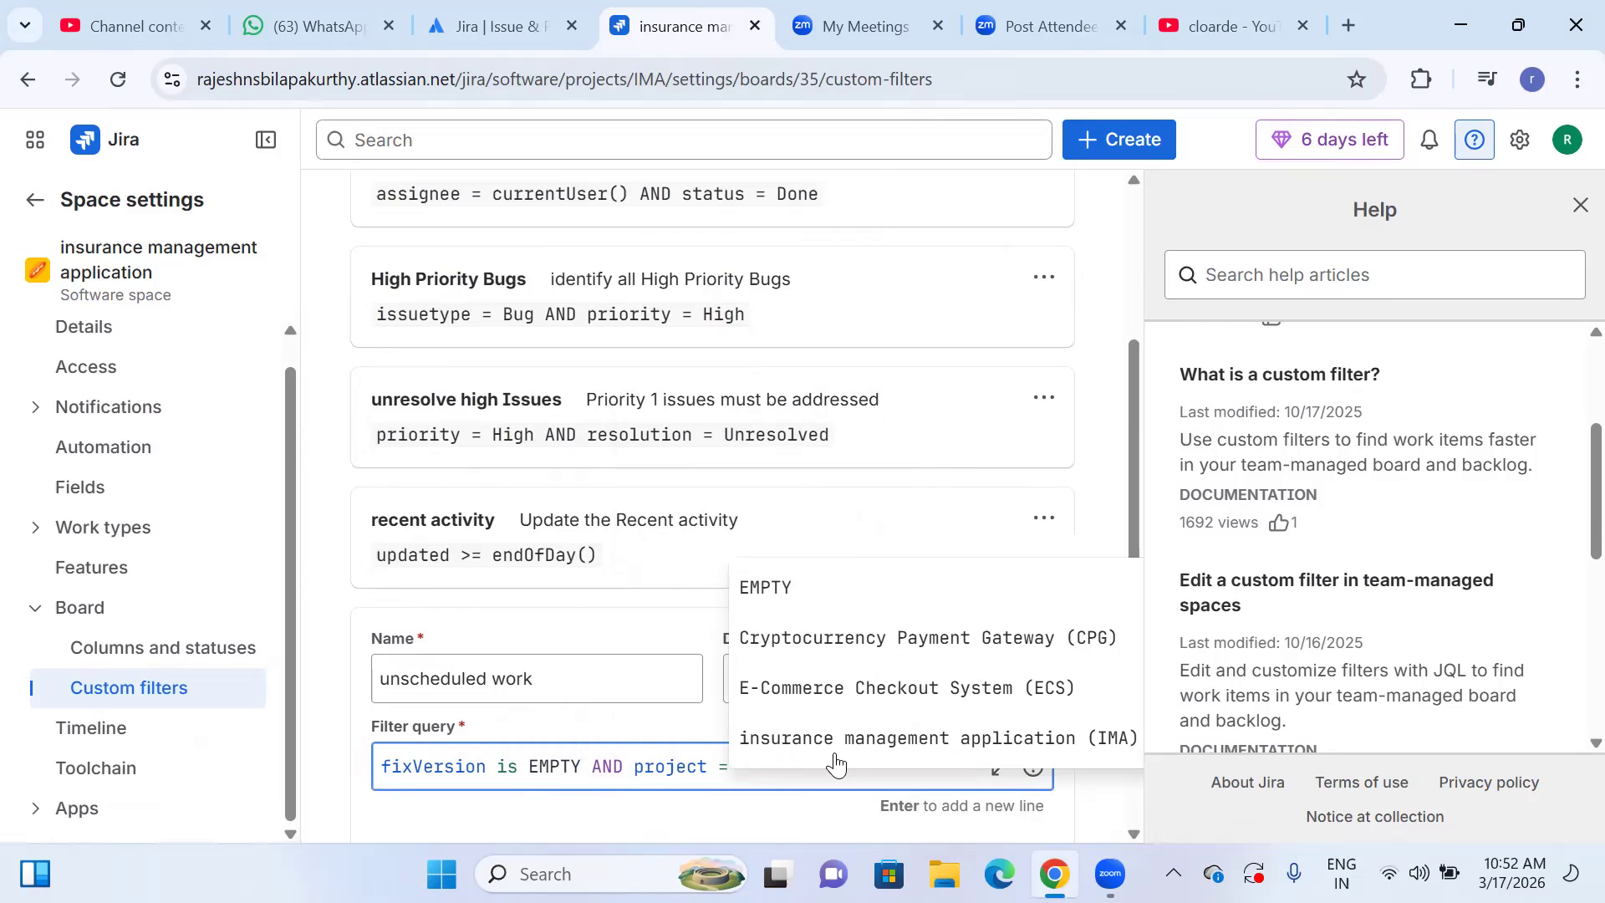
type("proj")
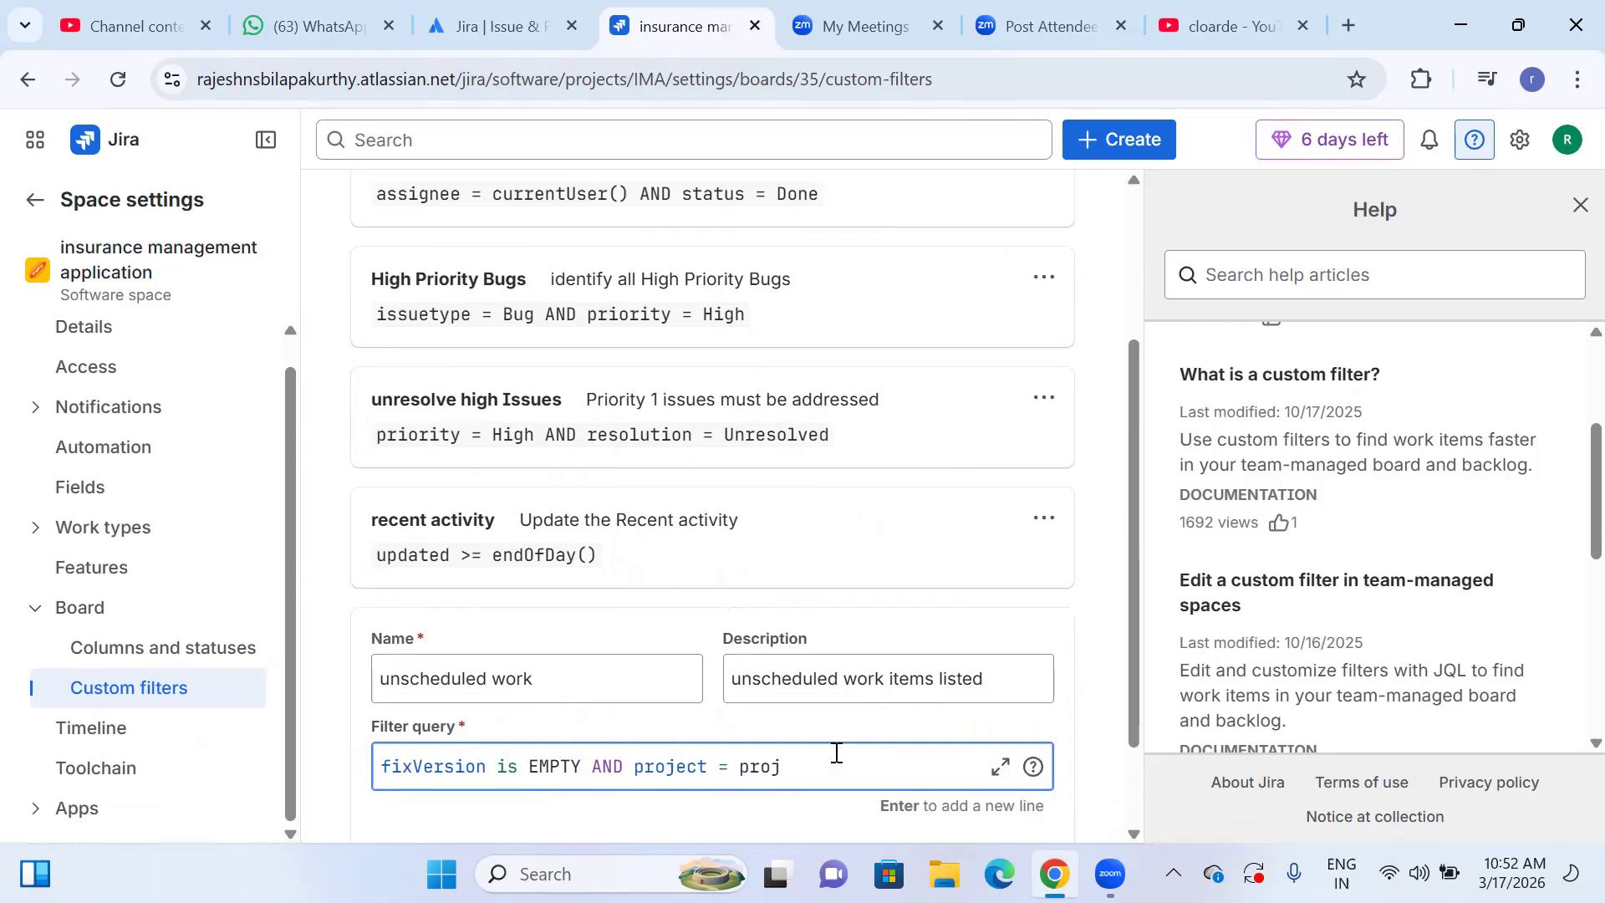
left_click(810, 819)
scroll(819, 802, "down", 2)
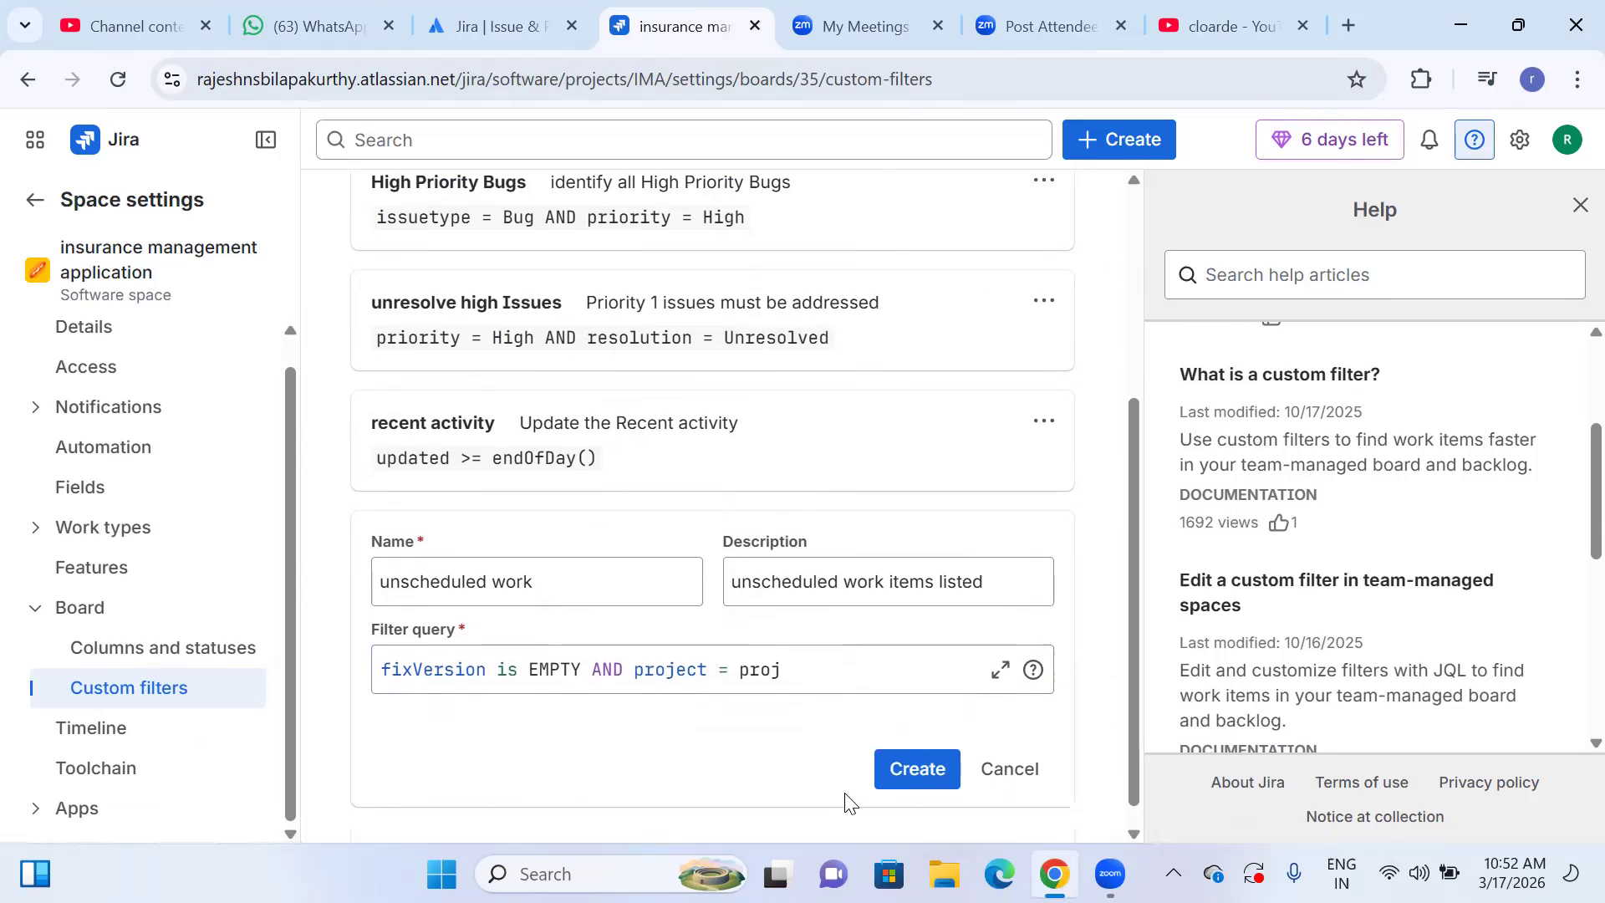
Try to create the unscheduled work filter with proj as the project value in its query.
left_click(787, 650)
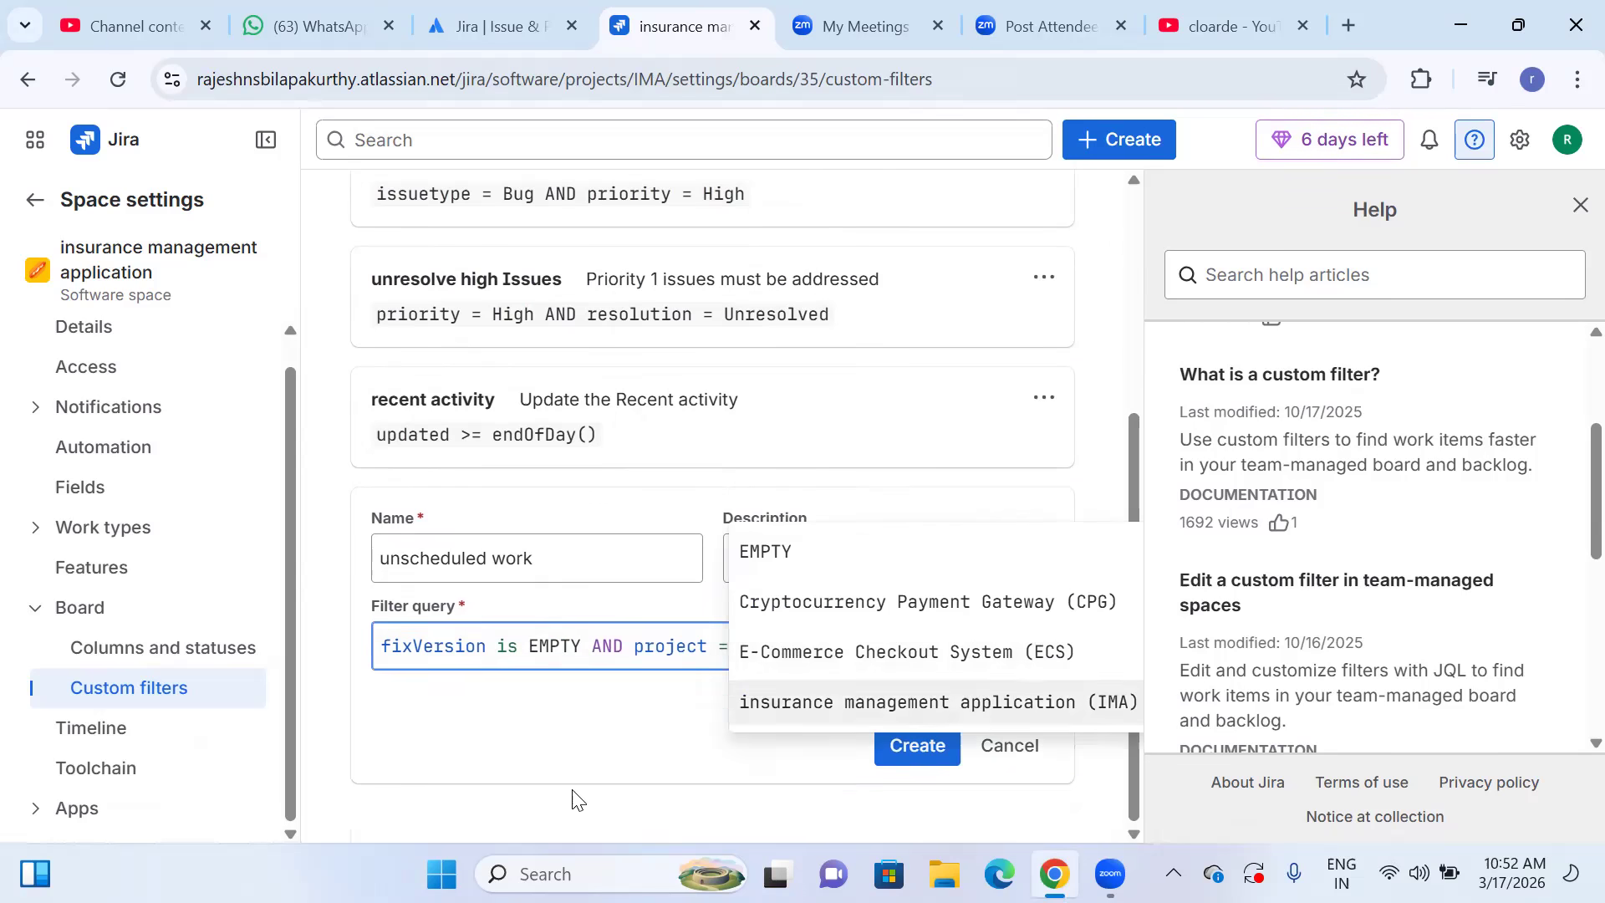
left_click(750, 720)
left_click(753, 649)
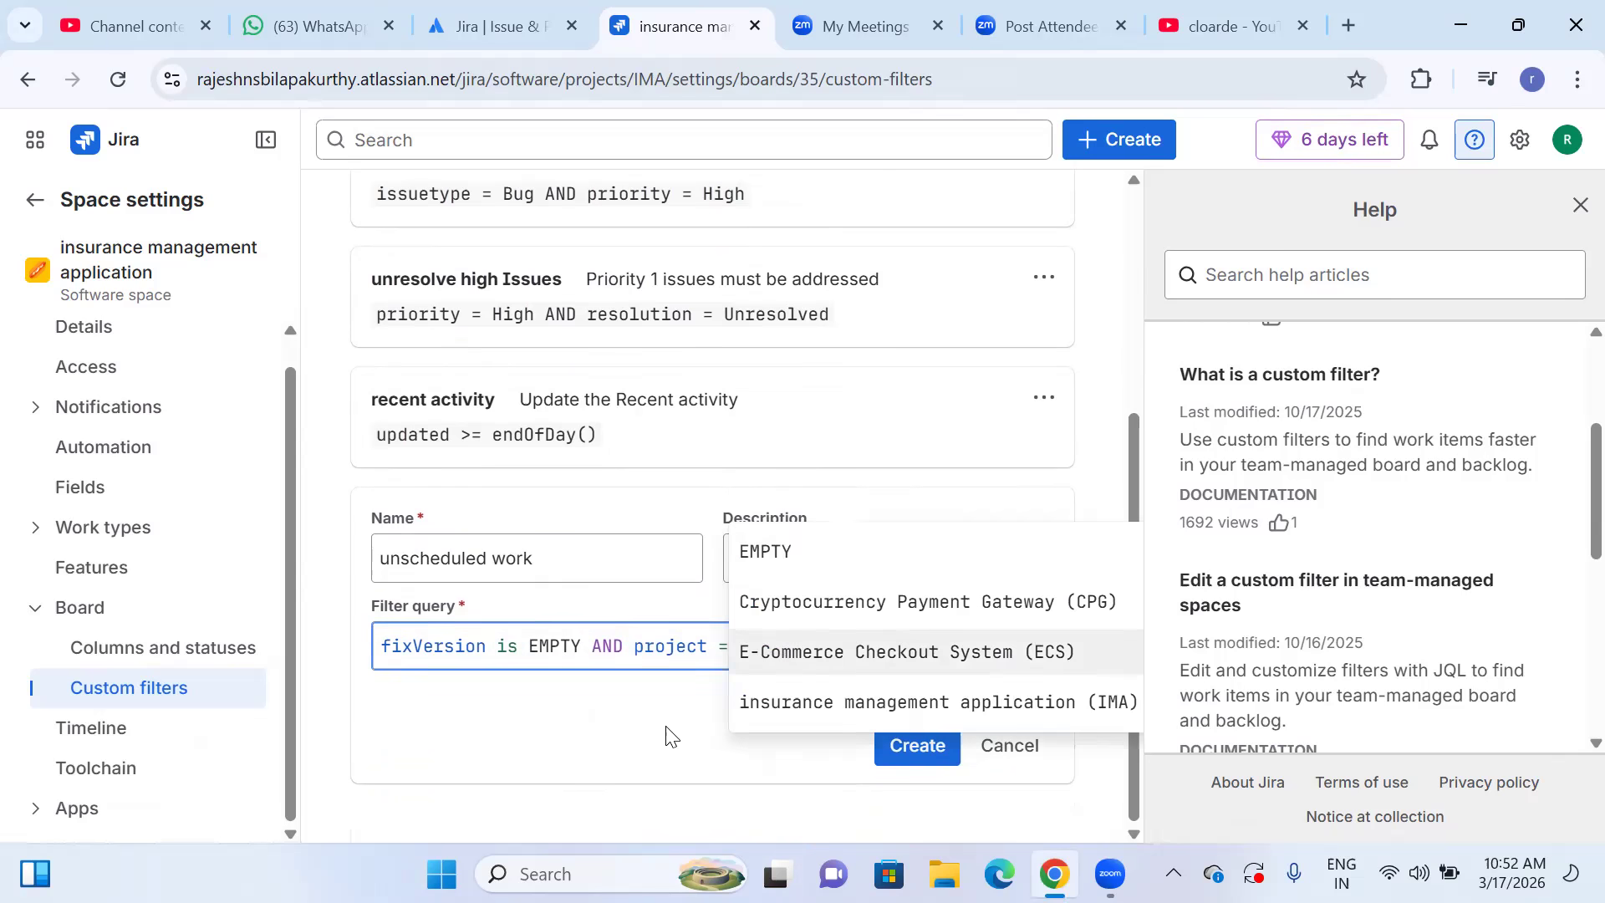
left_click(756, 689)
left_click(769, 648)
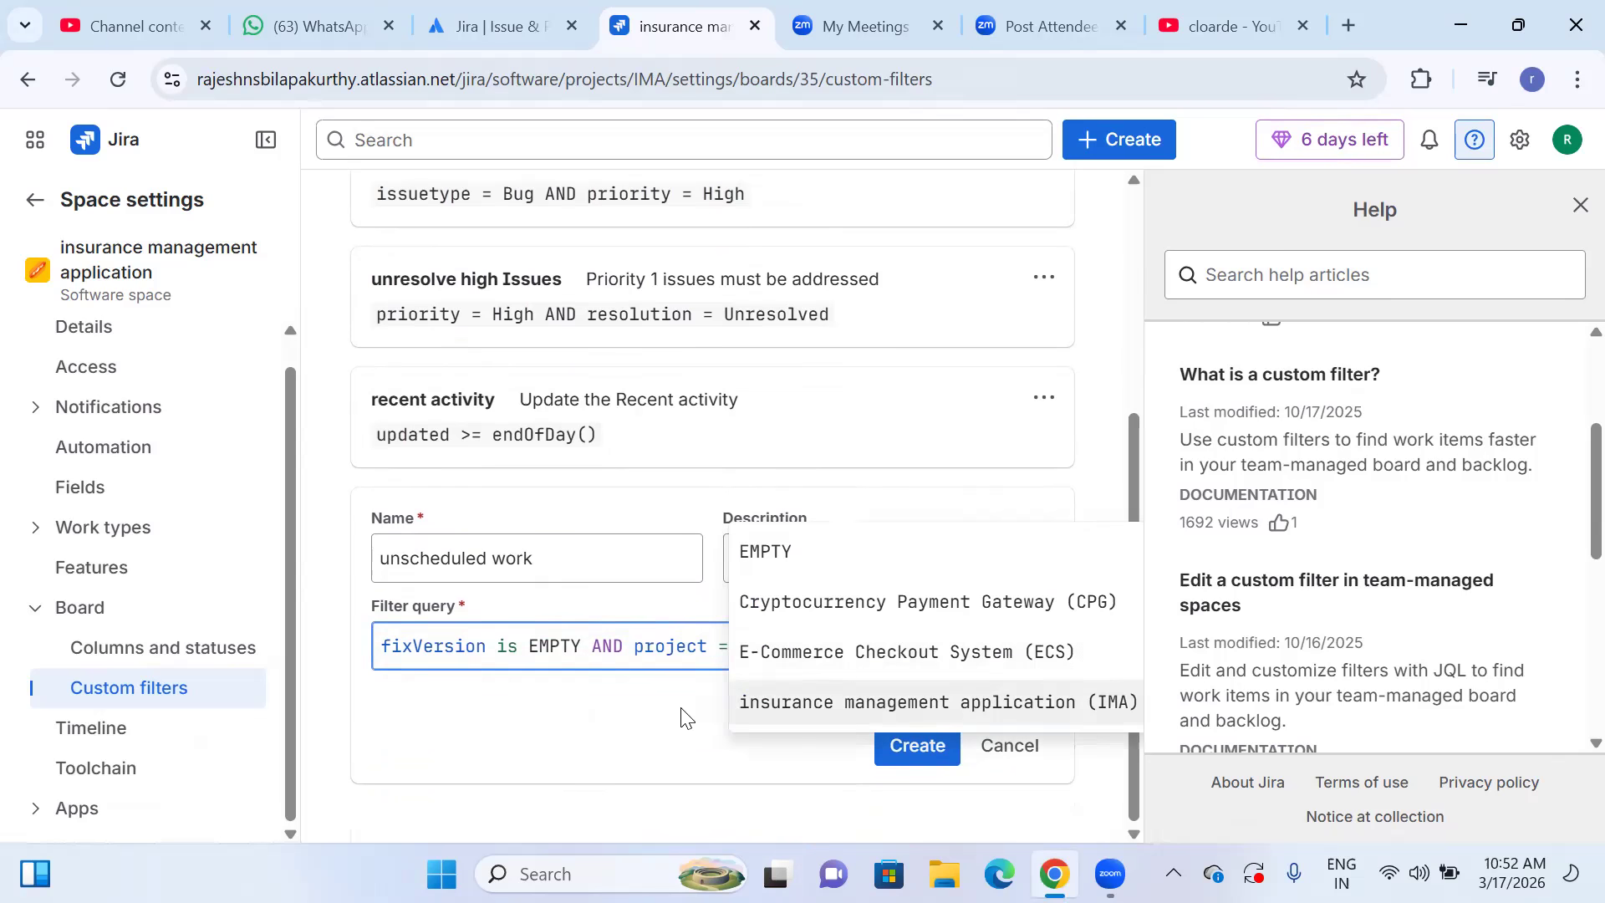
left_click(677, 746)
left_click(926, 759)
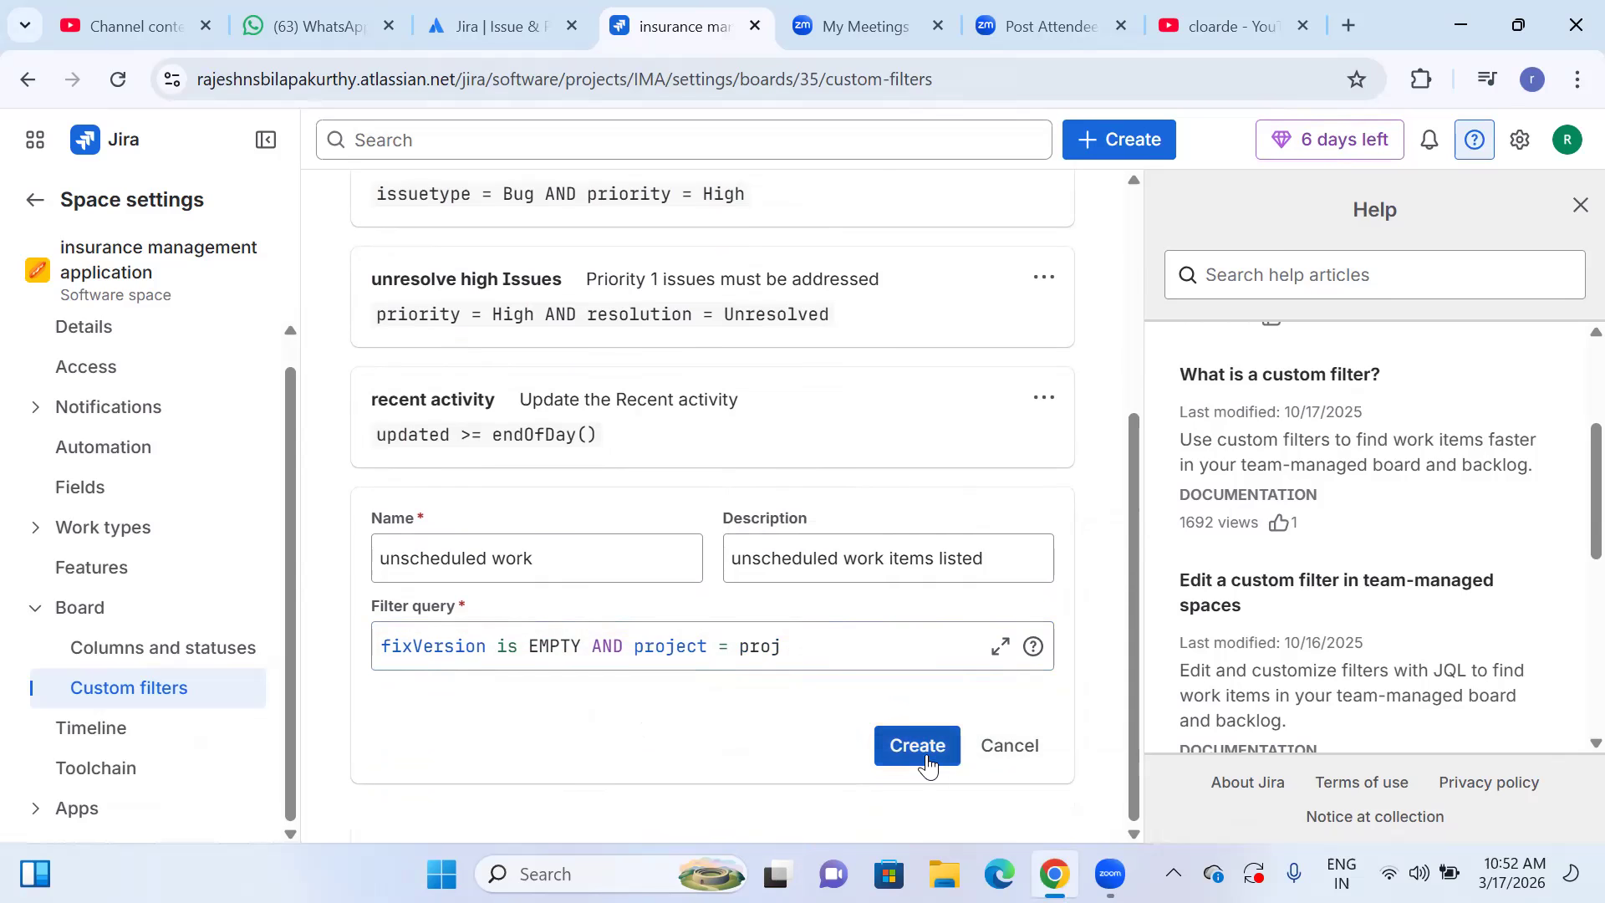
Replace proj with the suggested project "insurance management application" in the unscheduled work filter's query.
left_click(816, 648)
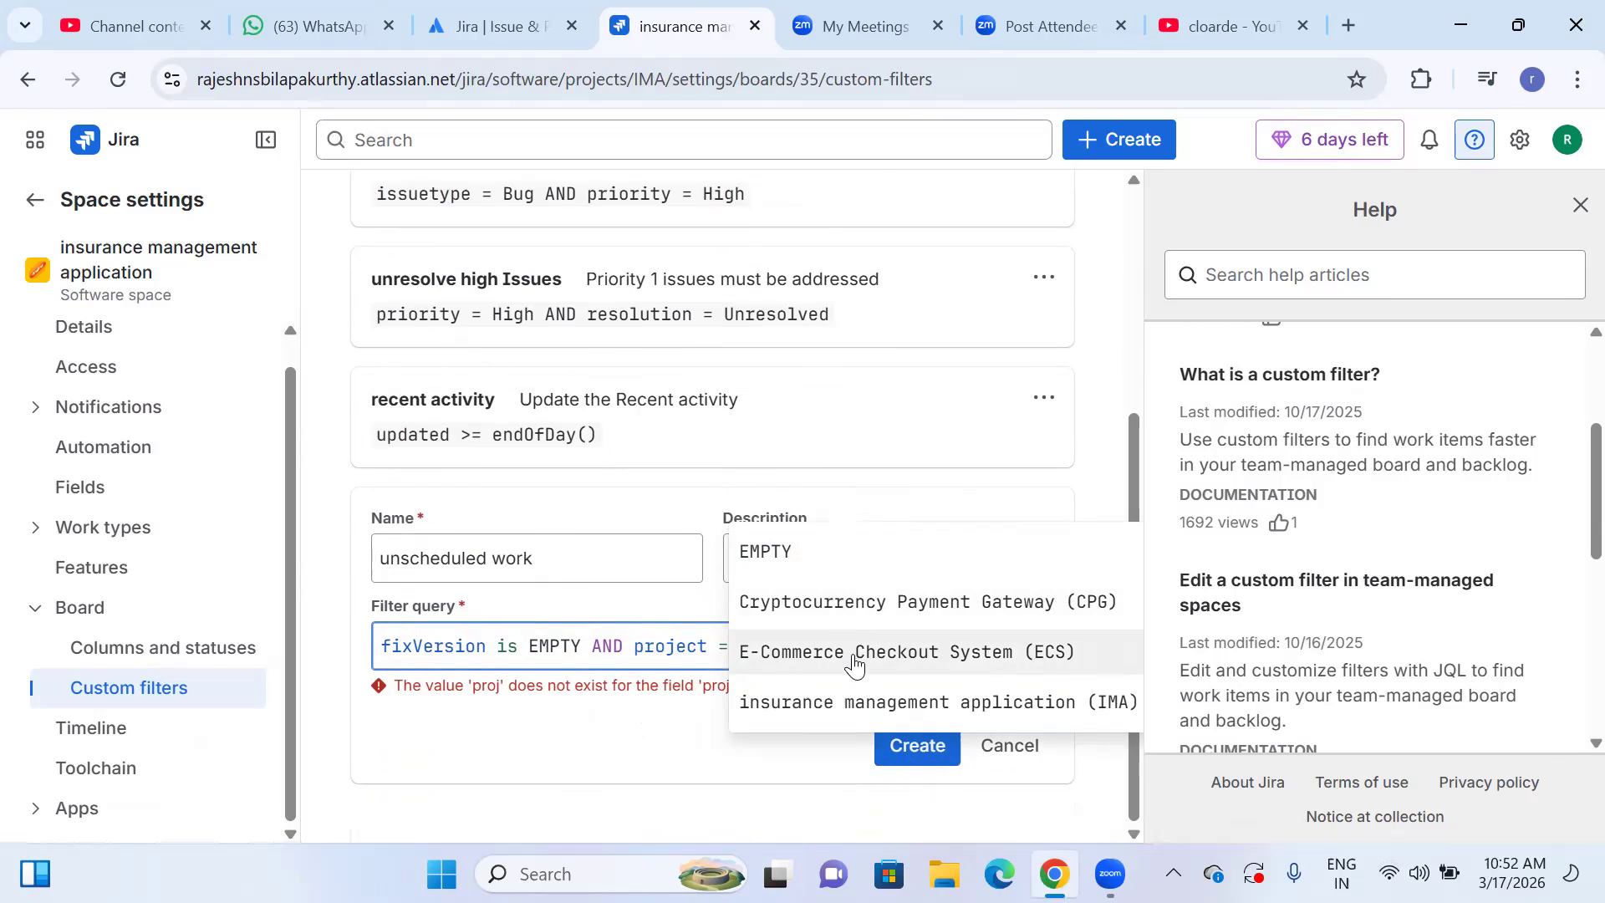
left_click(859, 702)
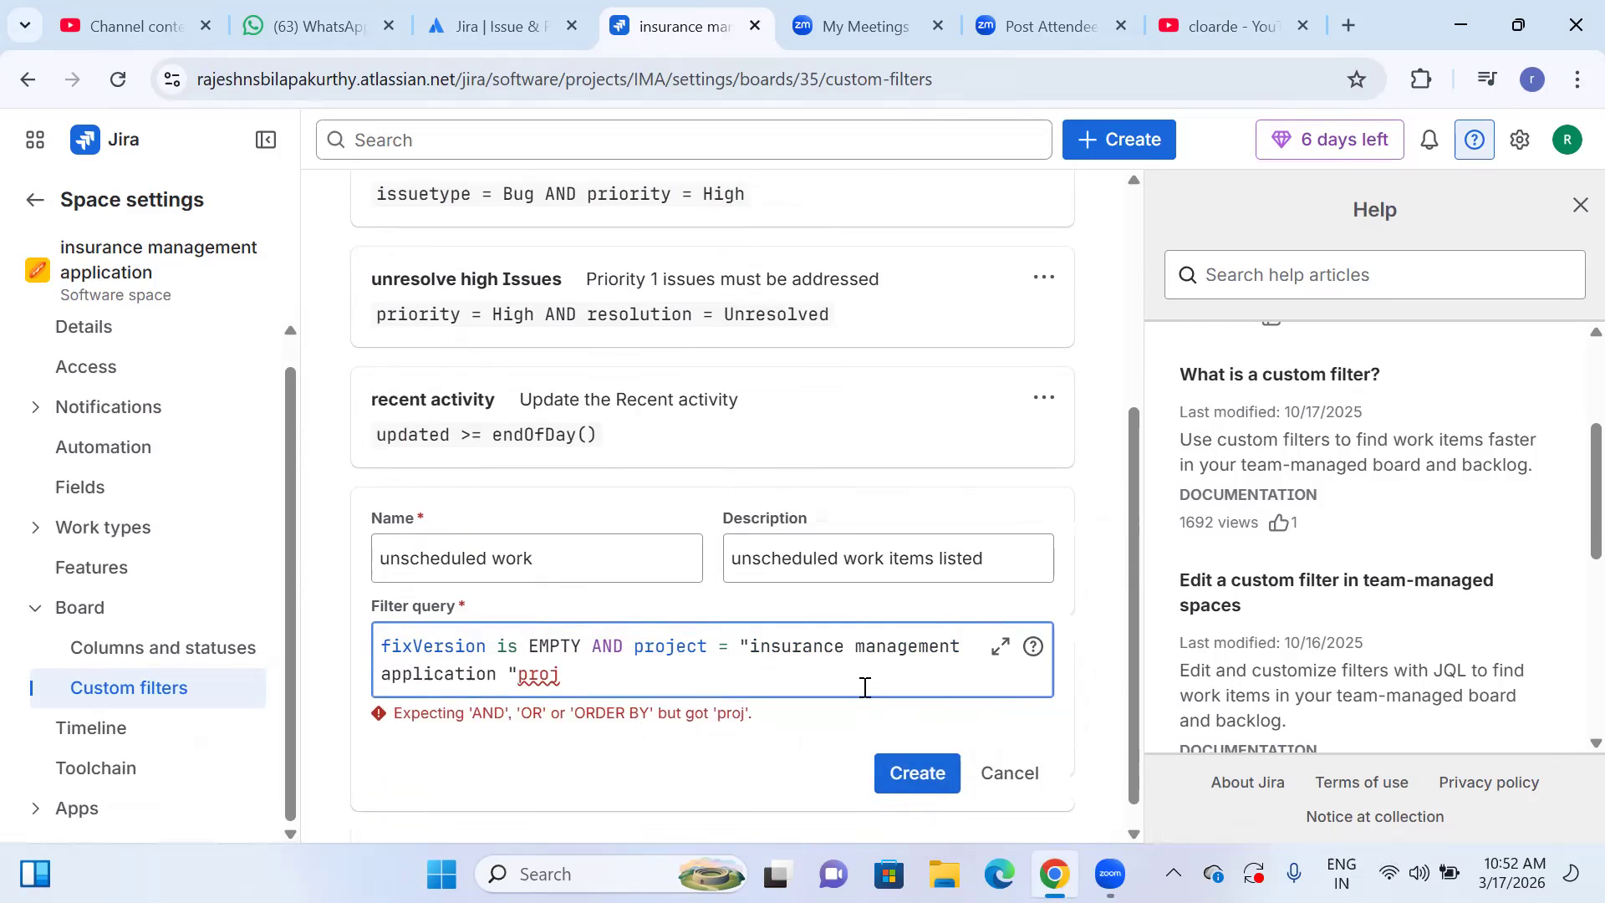
key("BackSpace")
key("BackSpace")
key("BackSpace")
key("BackSpace")
key("BackSpace")
key("BackSpace")
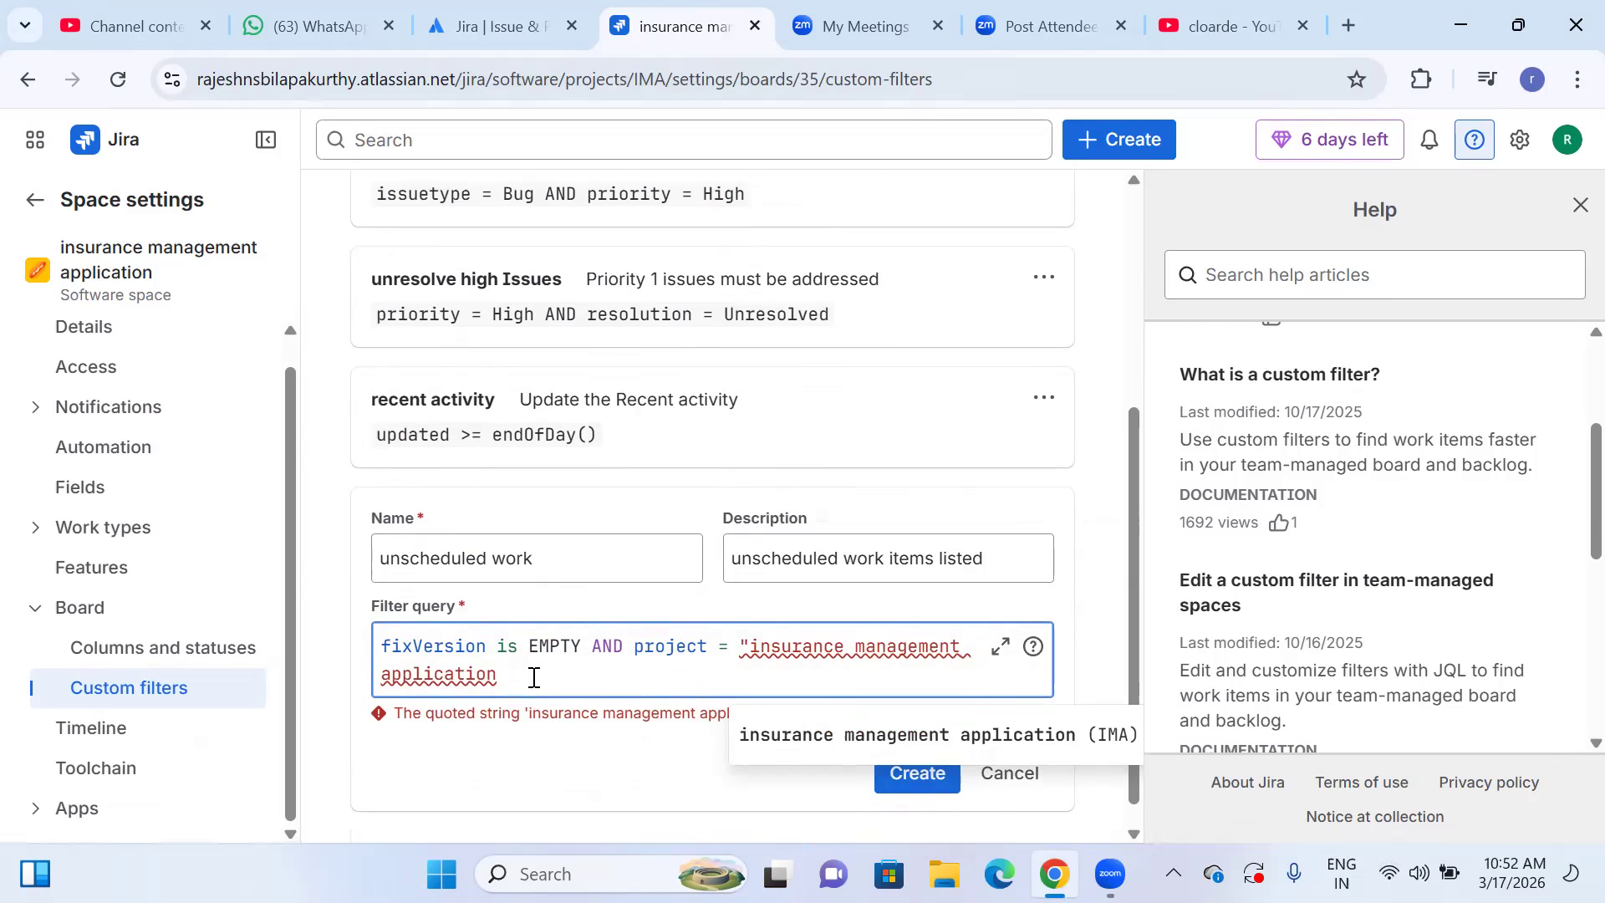
left_click(842, 738)
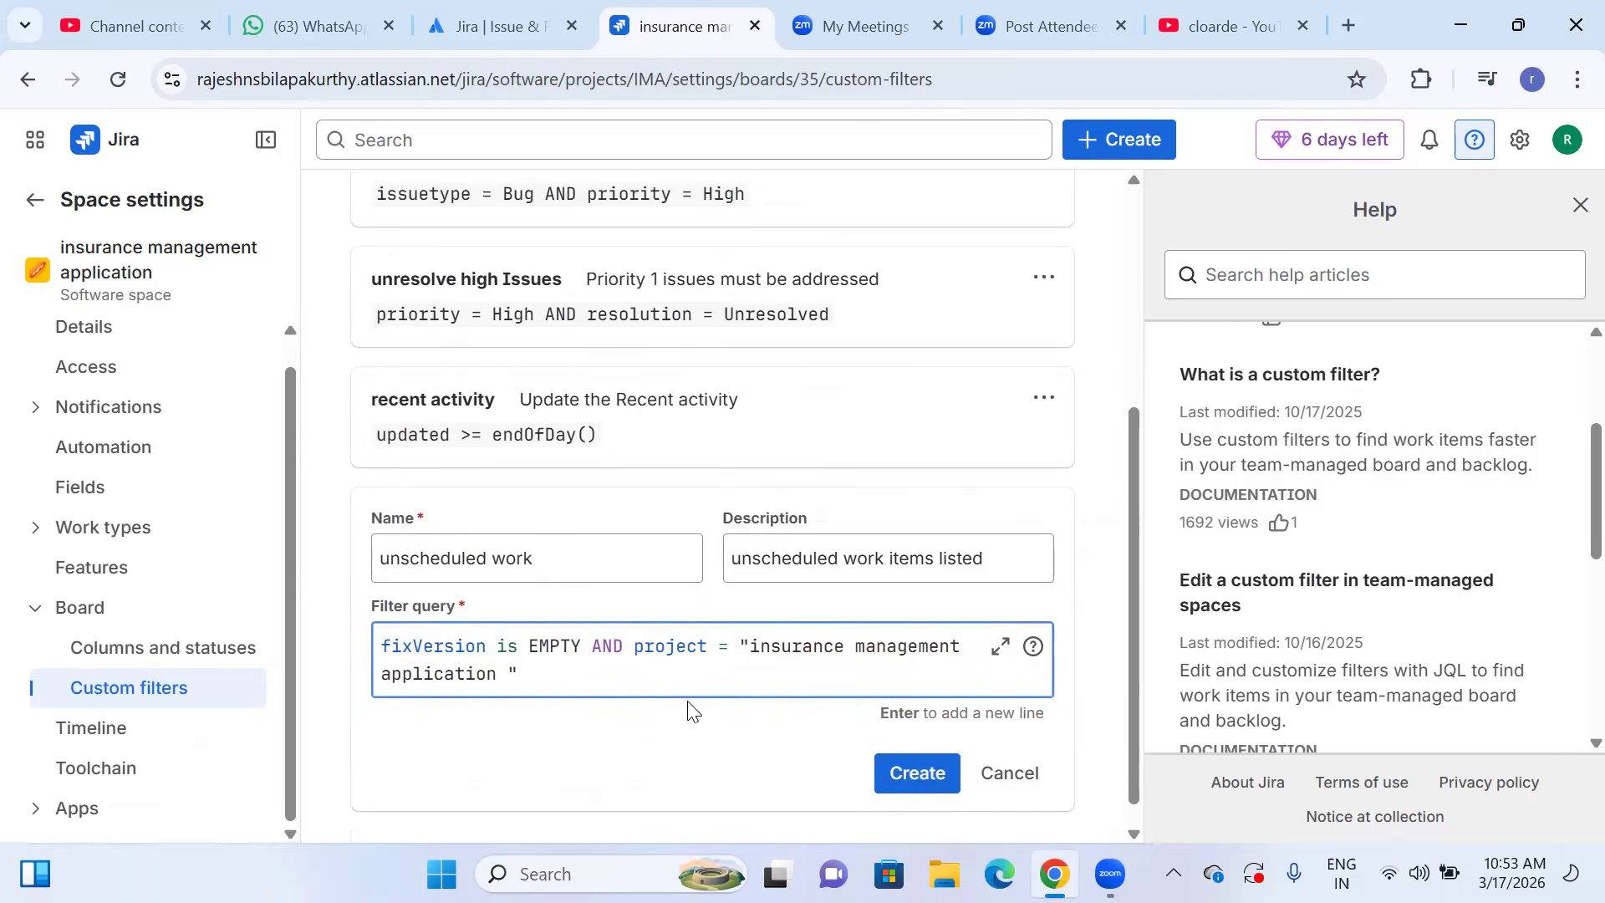
Create the unscheduled work custom filter, dismiss the notification and return to the start of the filter list.
left_click(913, 745)
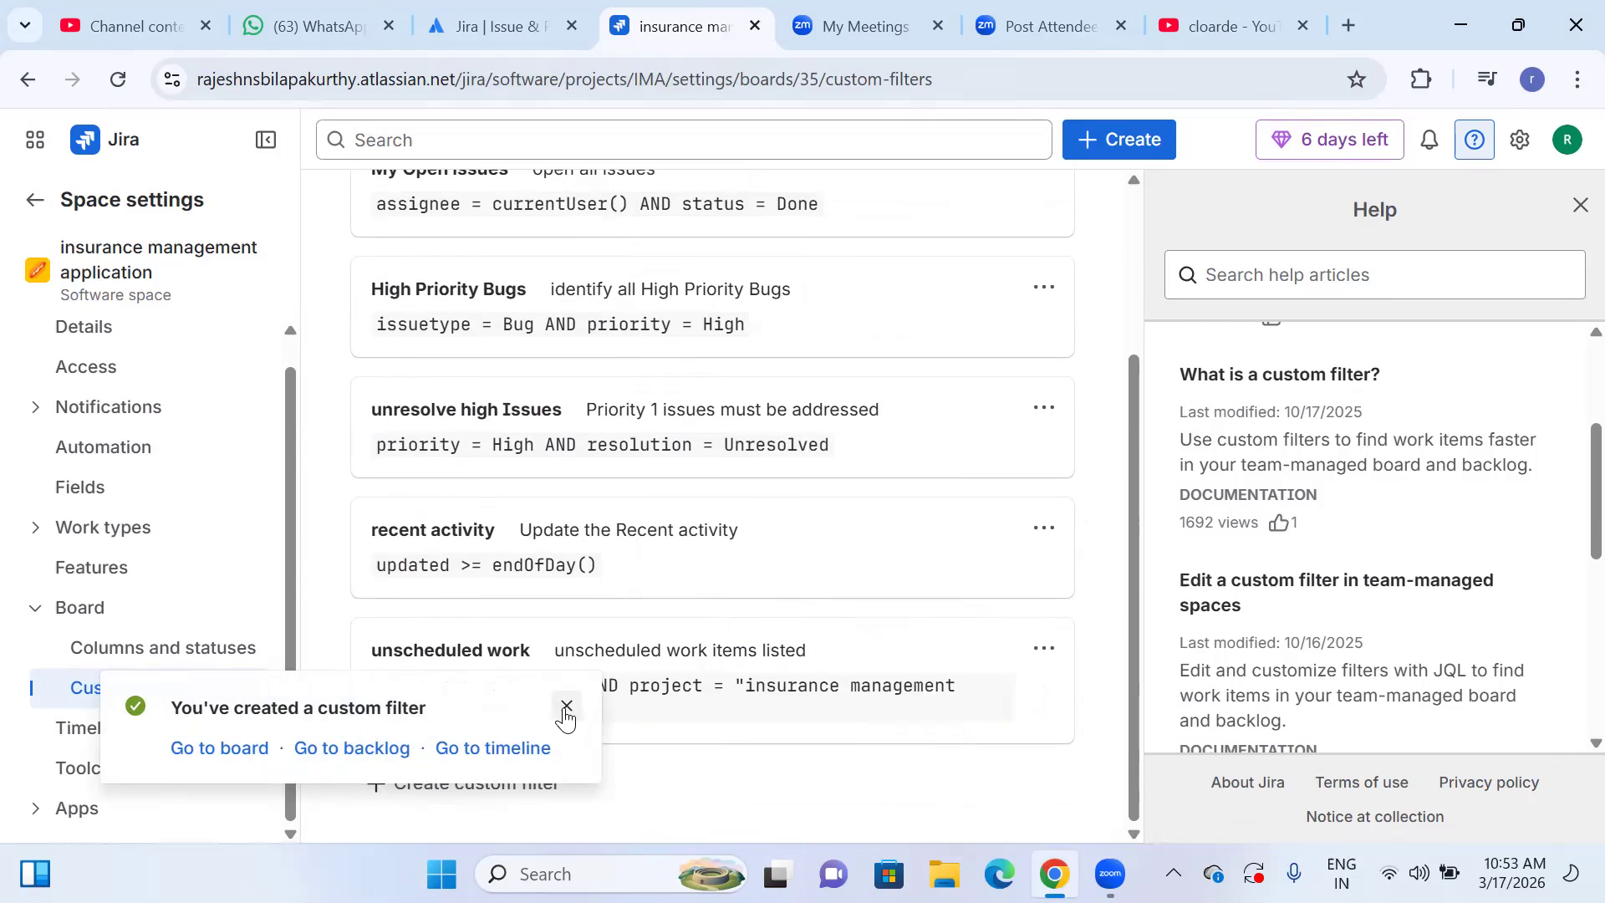
left_click(567, 712)
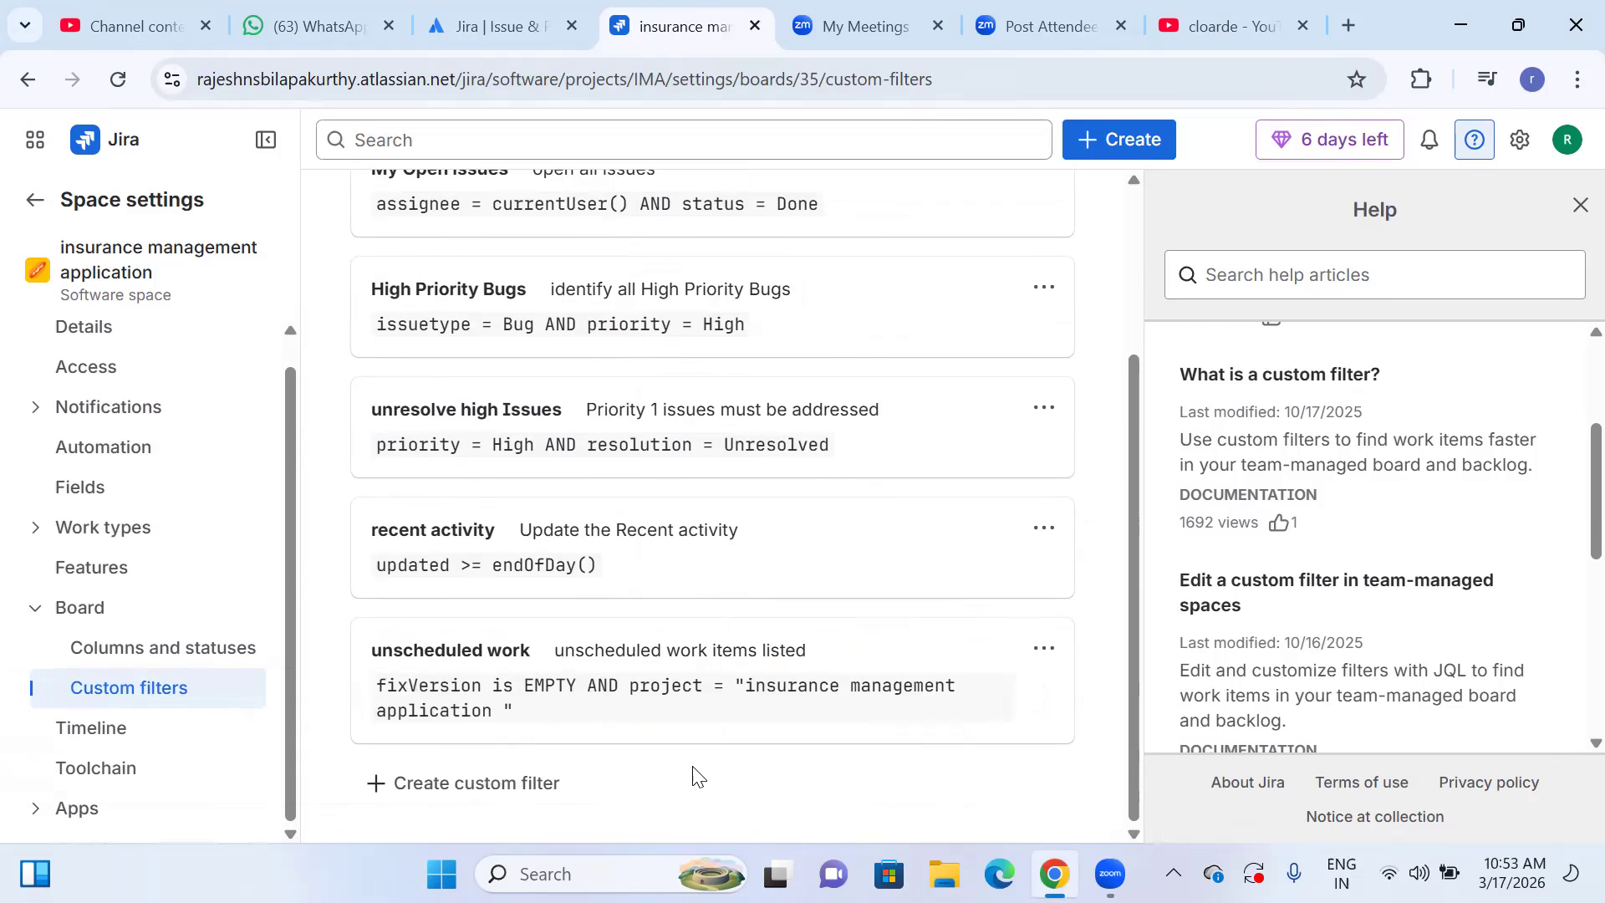
scroll(709, 788, "up", 3)
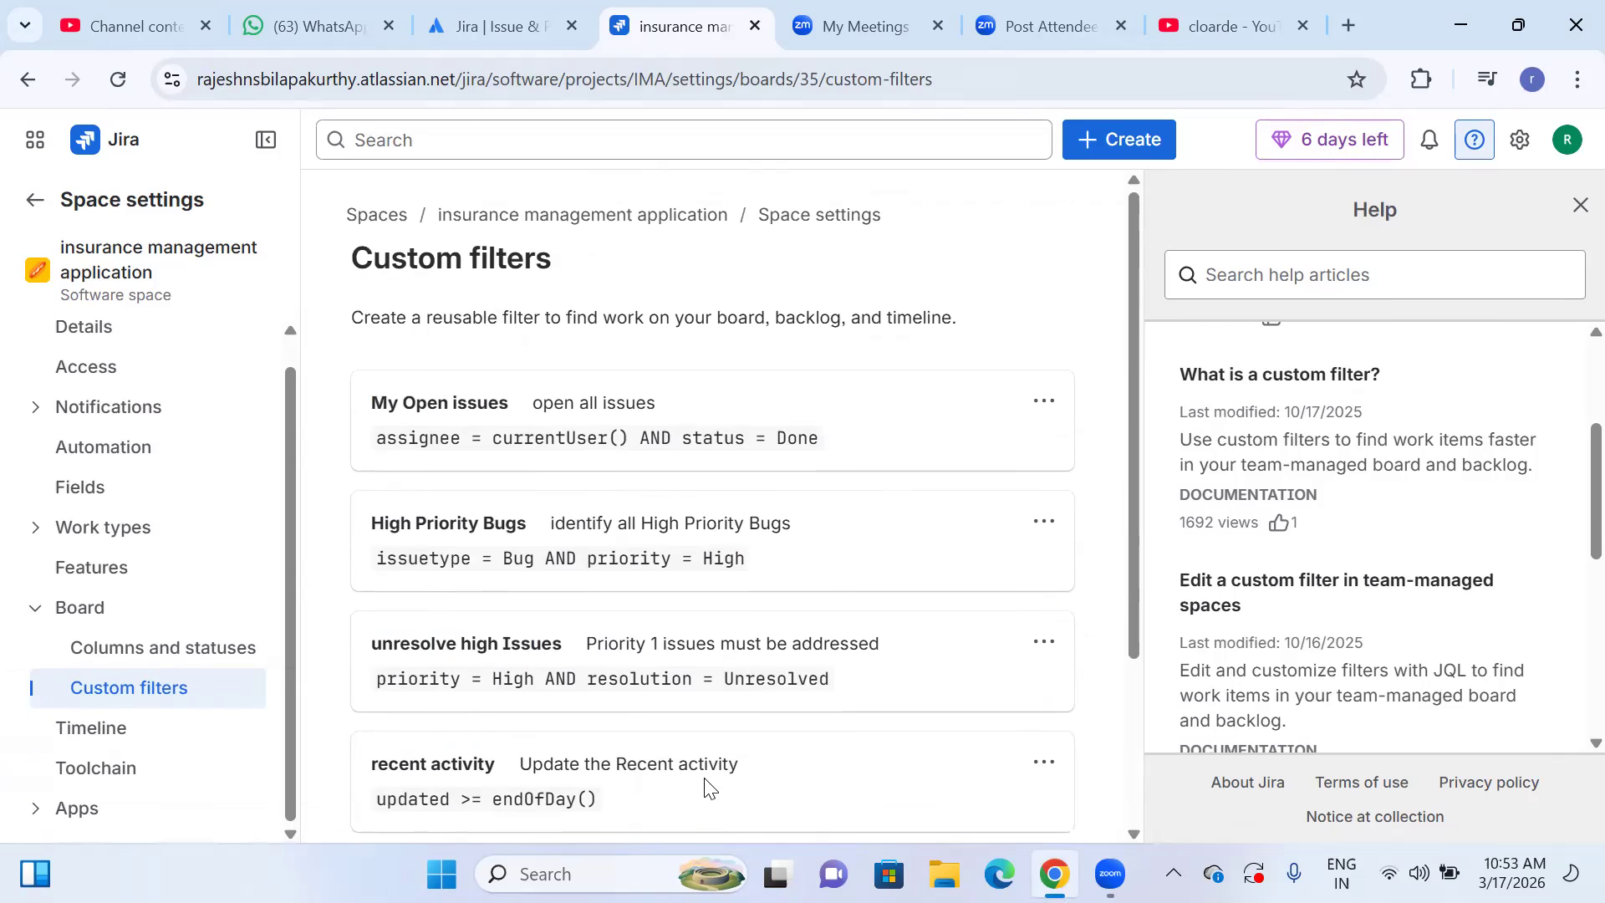